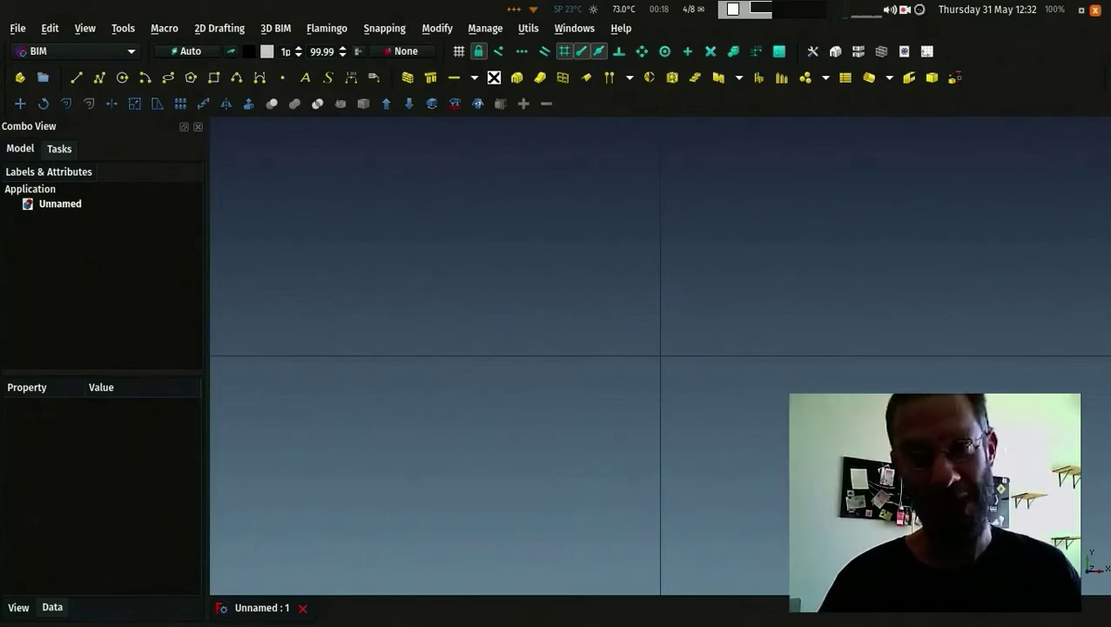
Step: Draw a straight horizontal wall about 210 cm long, 20 cm wide and 200 cm high on the grid
{"action": "scroll", "coordinate": [549, 309], "scroll_direction": "down", "scroll_amount": 3}
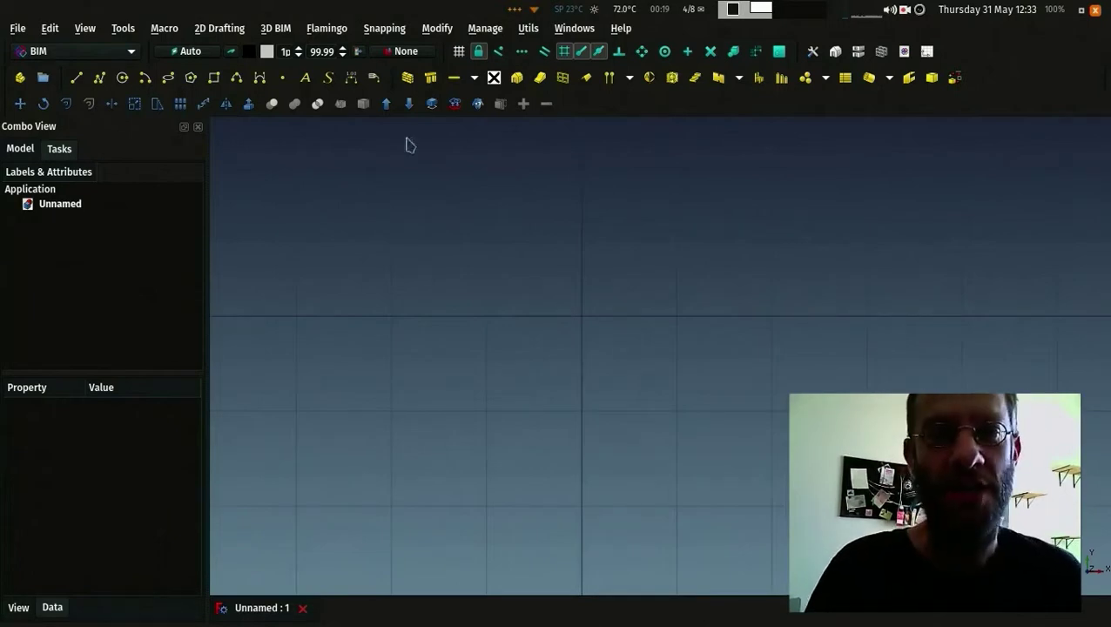
{"action": "left_click", "coordinate": [407, 79]}
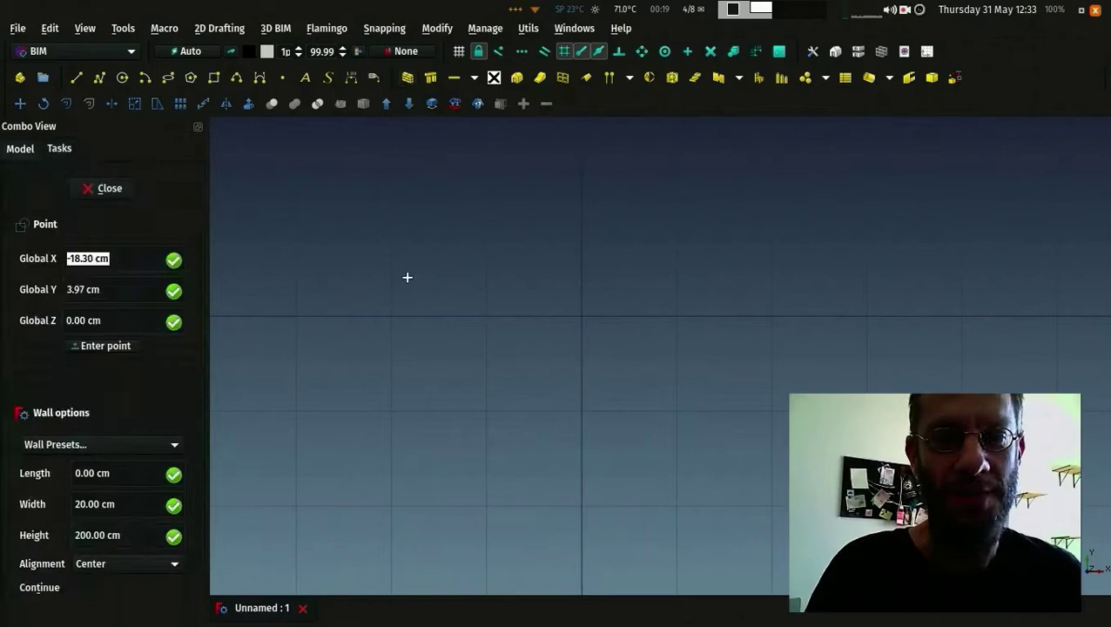
{"action": "left_click", "coordinate": [442, 286]}
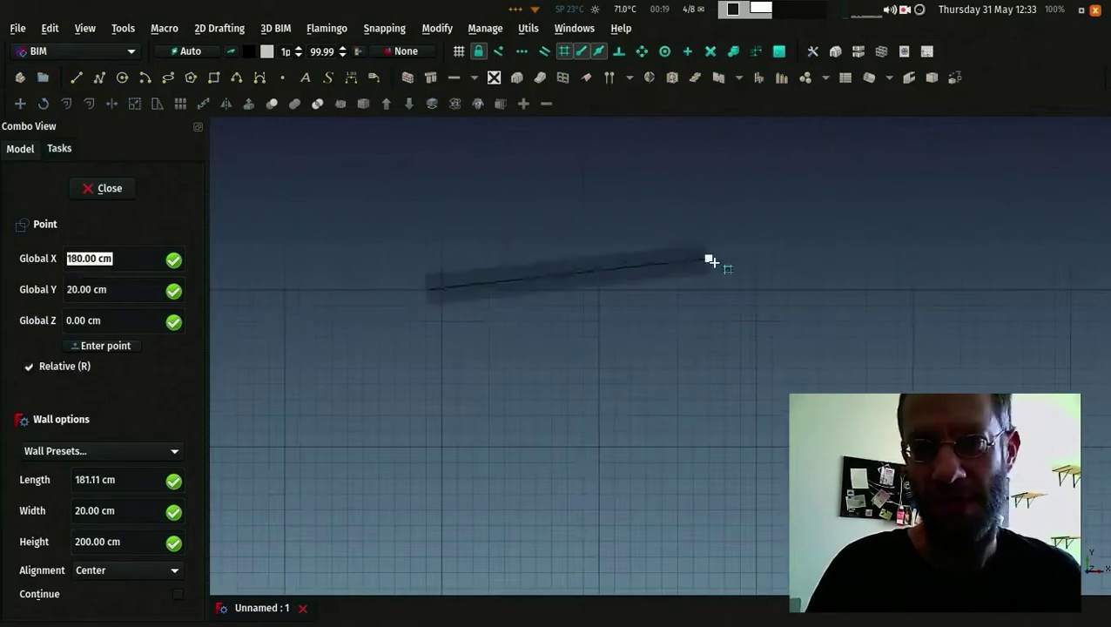
{"action": "left_click", "coordinate": [735, 230]}
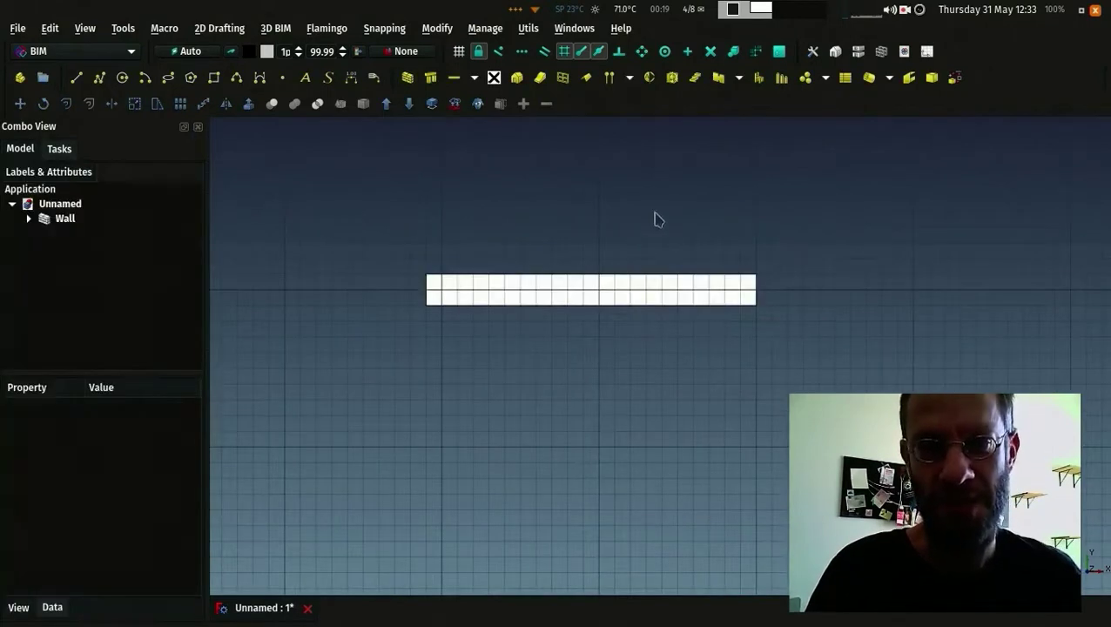
Step: Draw a second wall, 20 cm wide and 200 cm high, sloping down to the right below the first one
{"action": "scroll", "coordinate": [645, 209], "scroll_direction": "down", "scroll_amount": 2}
{"action": "left_click", "coordinate": [402, 78]}
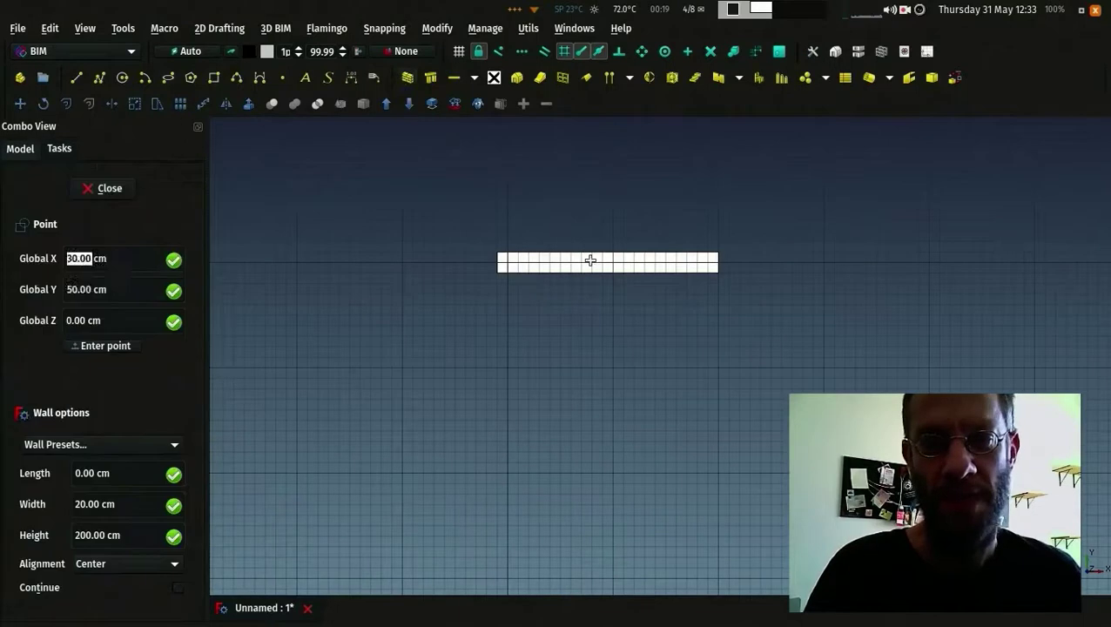
{"action": "left_click", "coordinate": [676, 322]}
{"action": "left_click", "coordinate": [812, 512]}
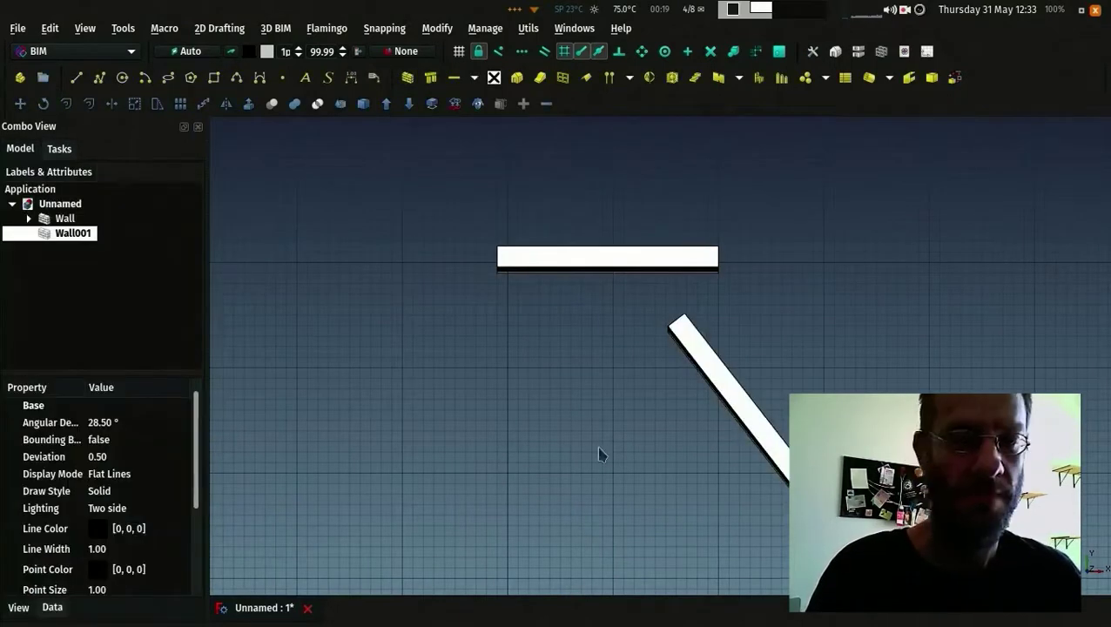
Step: Draw a third wall, 20 cm wide and 200 cm high, rising diagonally towards the right on the left side of the layout
{"action": "left_click", "coordinate": [408, 79]}
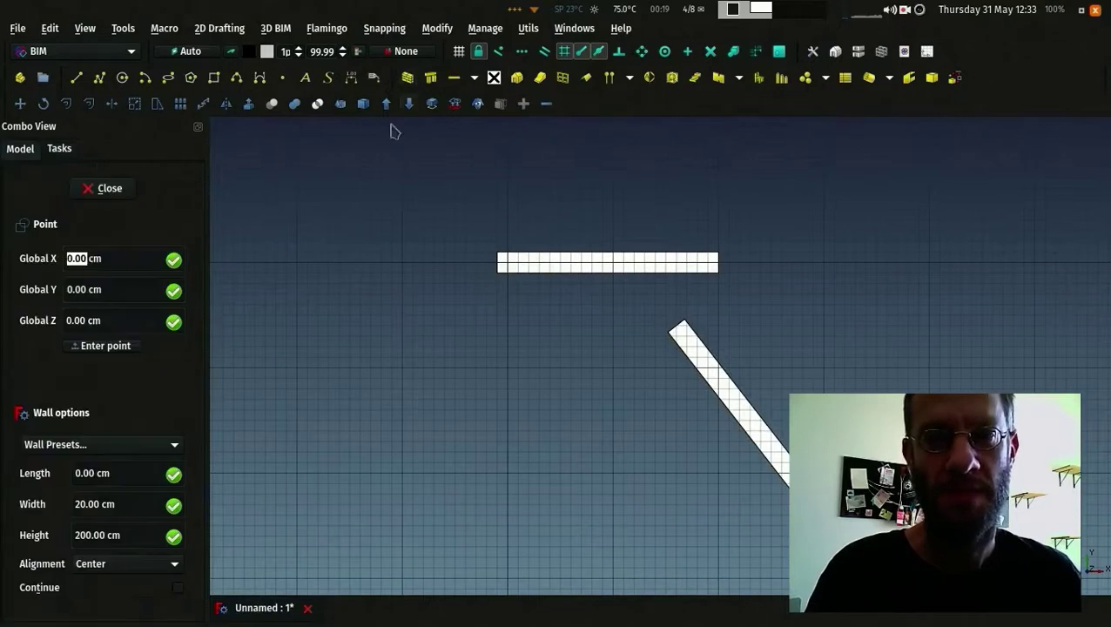
{"action": "left_click", "coordinate": [277, 502]}
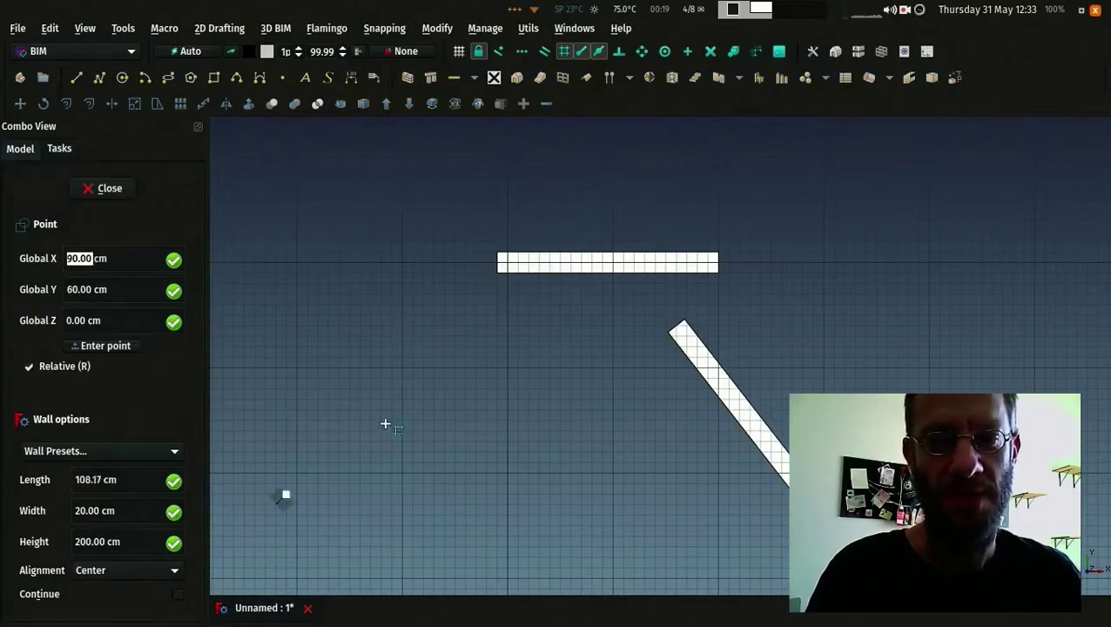
{"action": "left_click", "coordinate": [551, 335]}
Step: Set the height of all three walls together to 300 cm and clear the selection
{"action": "middle_click_drag", "start_coordinate": [541, 342], "coordinate": [295, 263]}
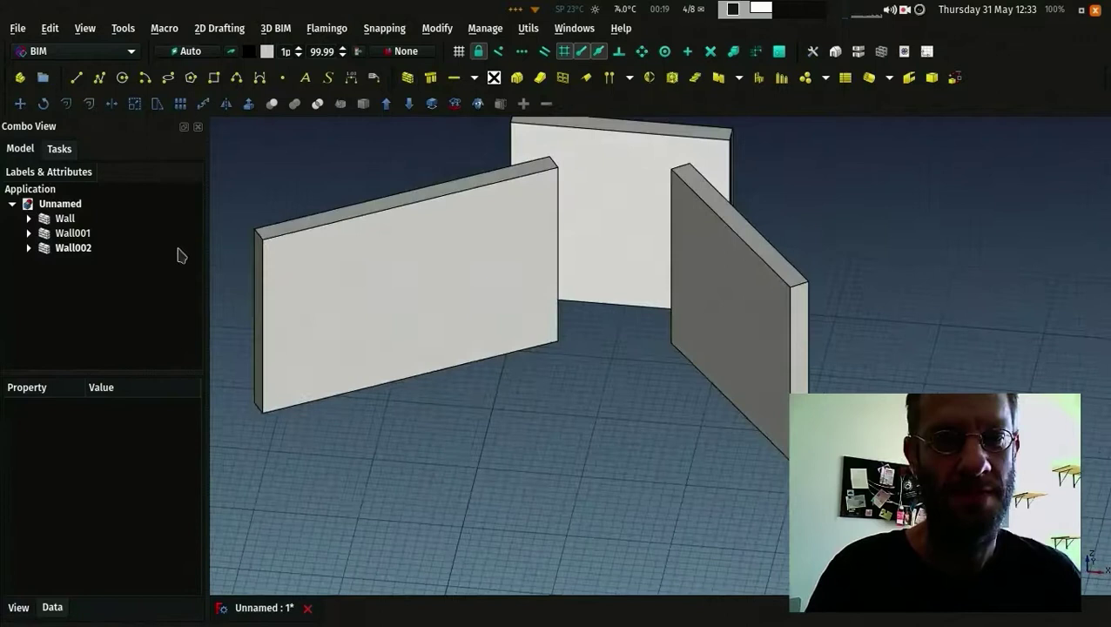
{"action": "left_click", "coordinate": [65, 219]}
{"action": "left_click", "coordinate": [70, 250], "text": "shift"}
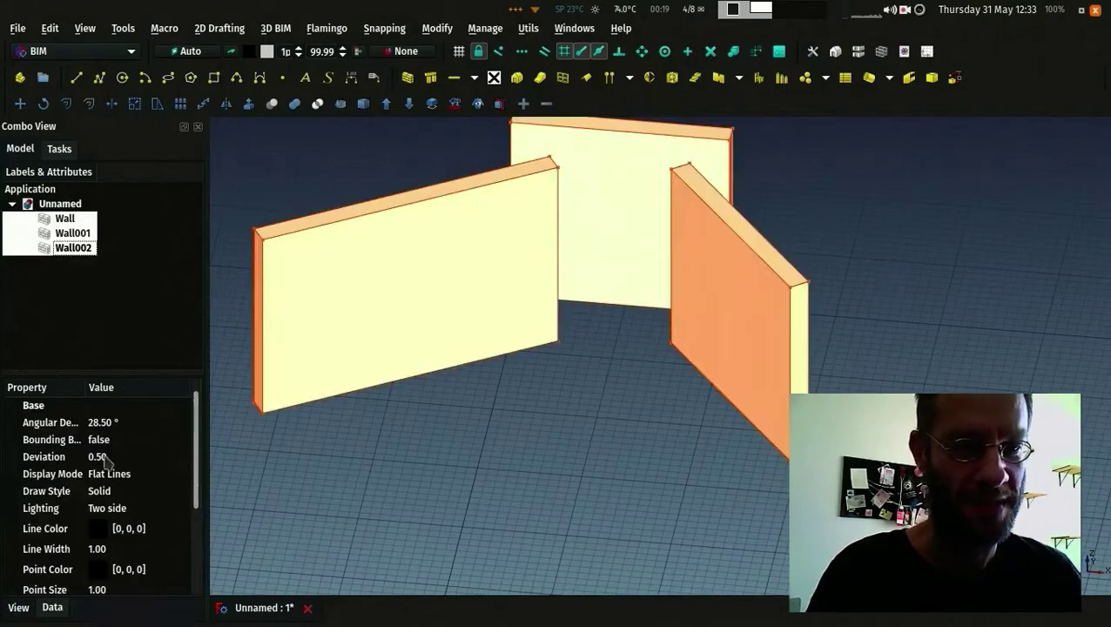
{"action": "left_click", "coordinate": [53, 607]}
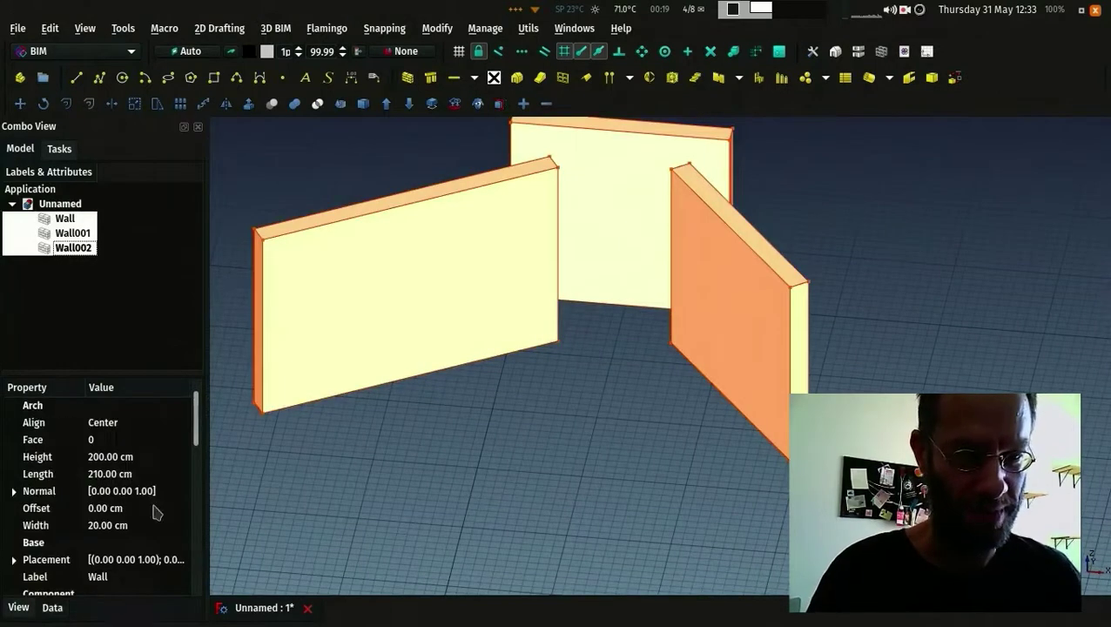
{"action": "left_click", "coordinate": [150, 461]}
{"action": "type", "text": "3"}
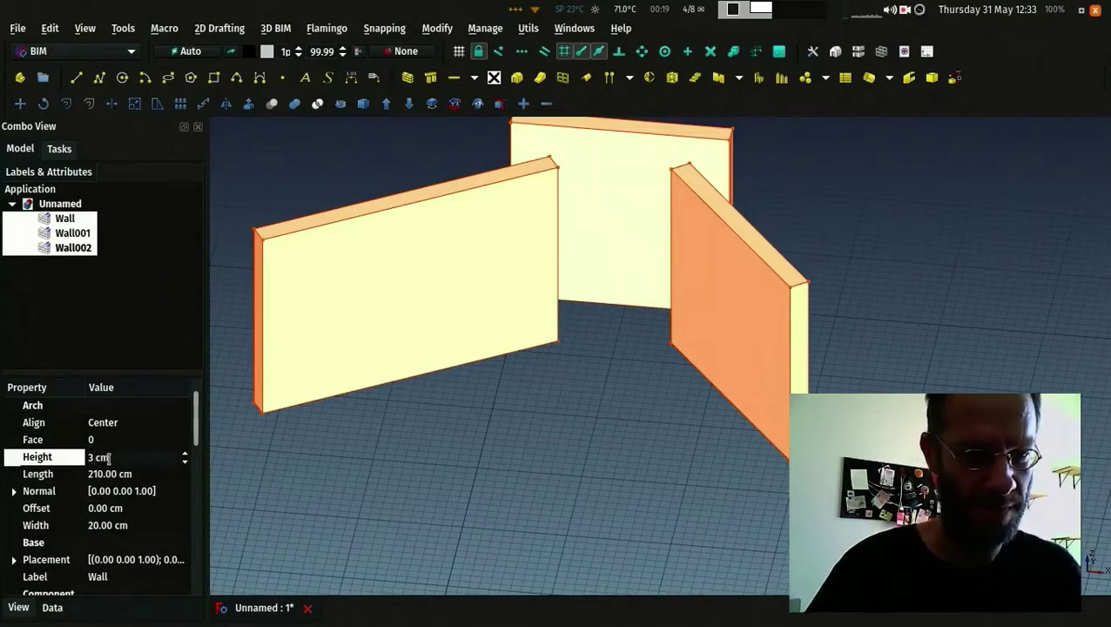
{"action": "type", "text": "00"}
{"action": "key", "text": "Return"}
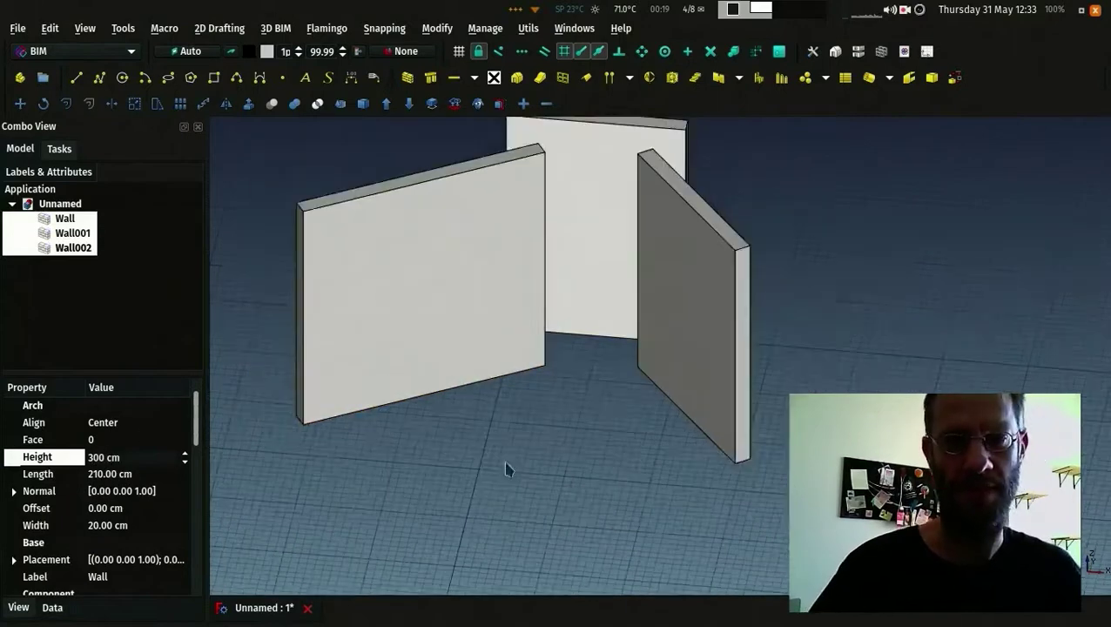
{"action": "mouse_move", "coordinate": [509, 471]}
{"action": "middle_mouse_down"}
{"action": "mouse_move", "coordinate": [533, 483]}
{"action": "mouse_move", "coordinate": [514, 488]}
{"action": "middle_mouse_up"}
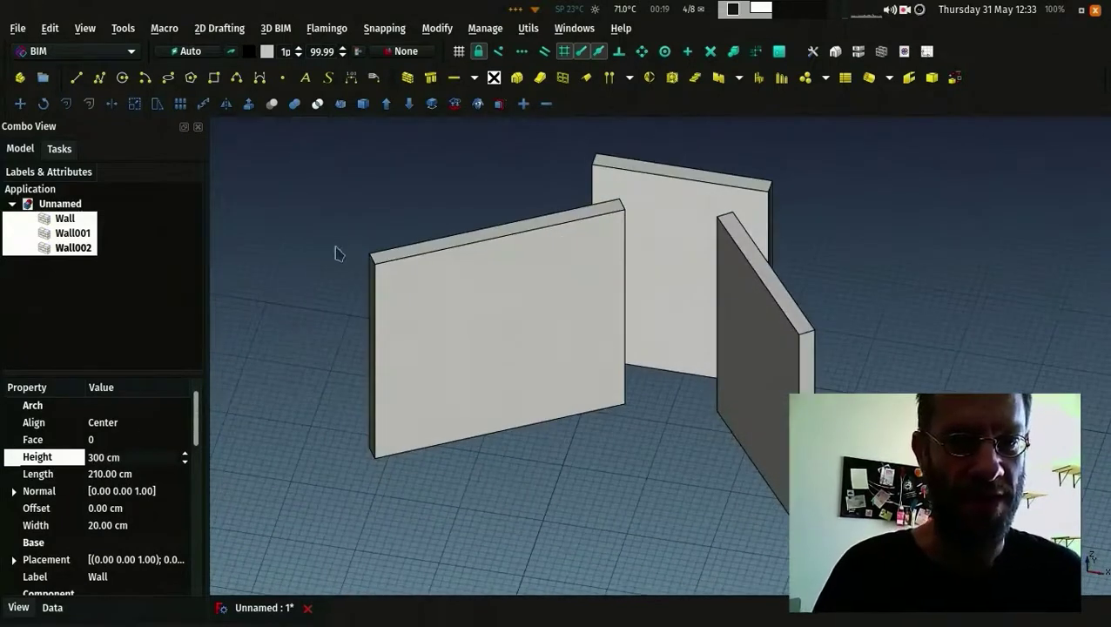
{"action": "middle_click_drag", "start_coordinate": [340, 254], "coordinate": [330, 189]}
{"action": "left_click", "coordinate": [330, 189]}
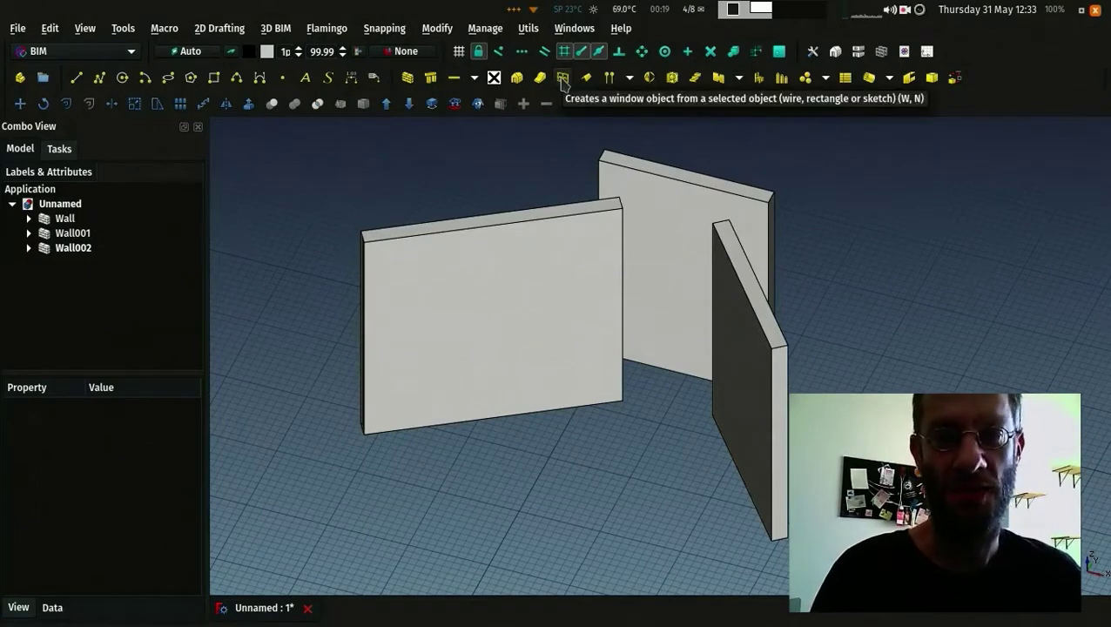
Step: Look through the window and door presets offered by the Window tool and leave the tool without placing anything
{"action": "left_click", "coordinate": [562, 78]}
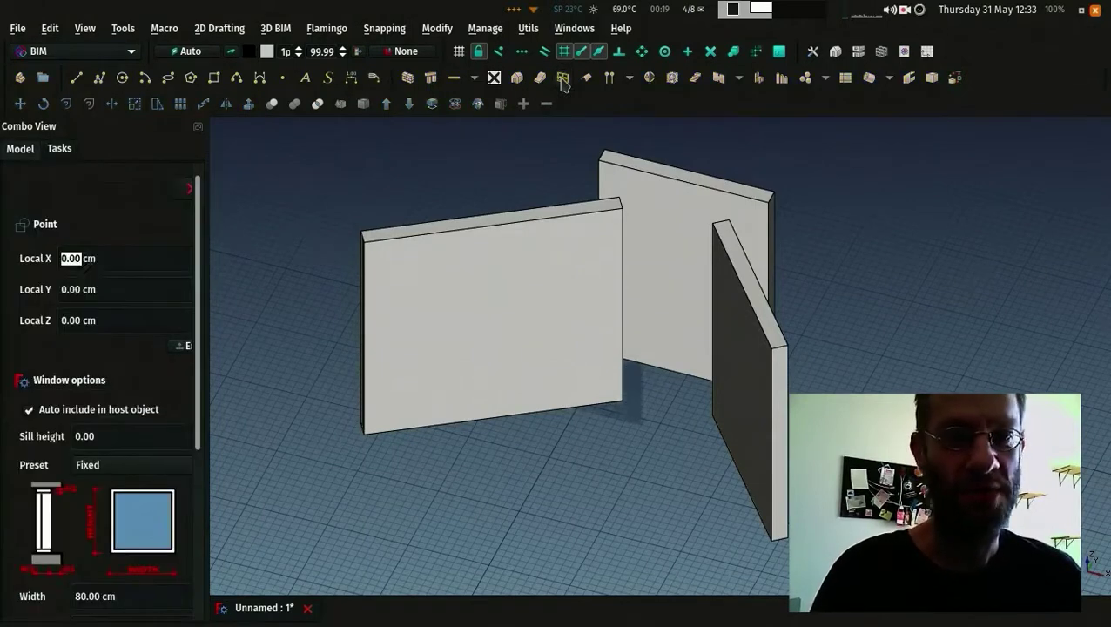
{"action": "left_click", "coordinate": [150, 471]}
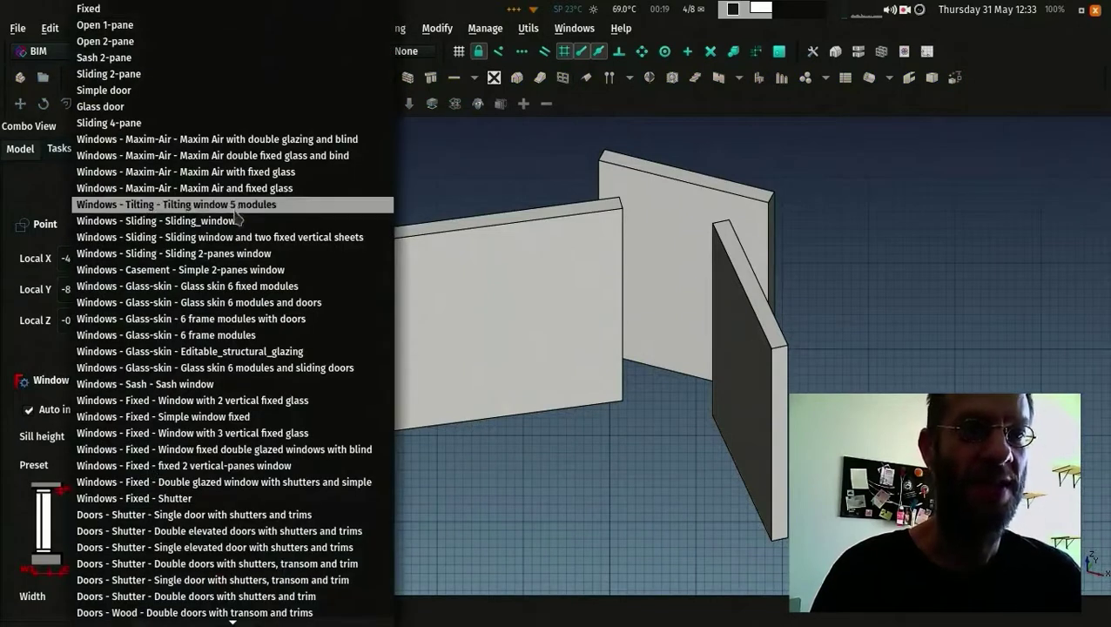
{"action": "scroll", "coordinate": [189, 359], "scroll_direction": "down", "scroll_amount": 9}
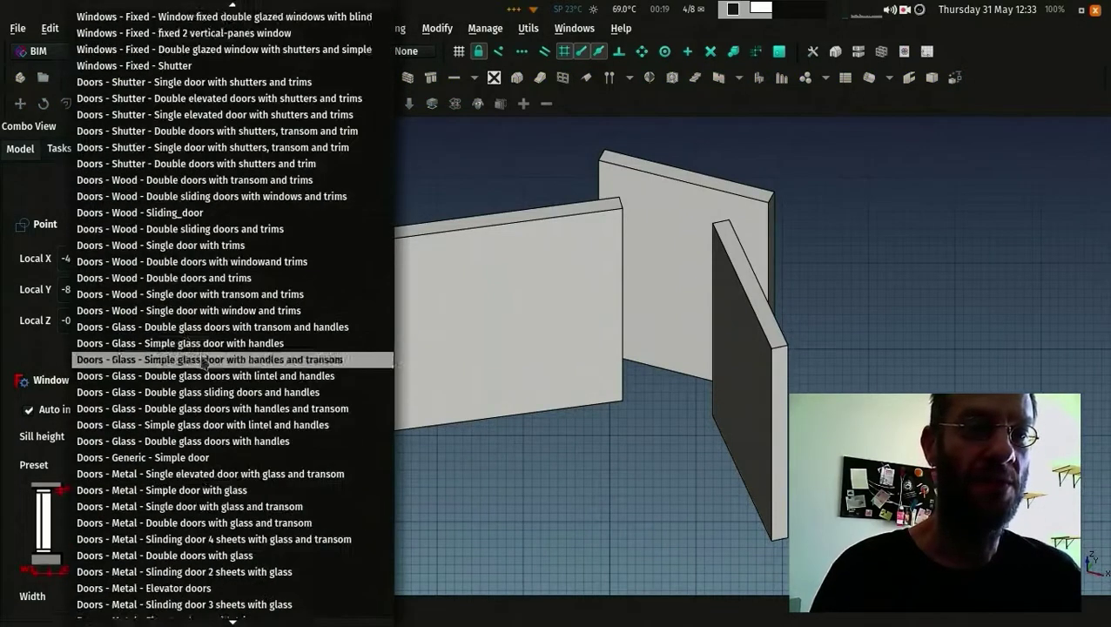
{"action": "scroll", "coordinate": [198, 488], "scroll_direction": "up", "scroll_amount": 10}
{"action": "scroll", "coordinate": [193, 576], "scroll_direction": "down", "scroll_amount": 9}
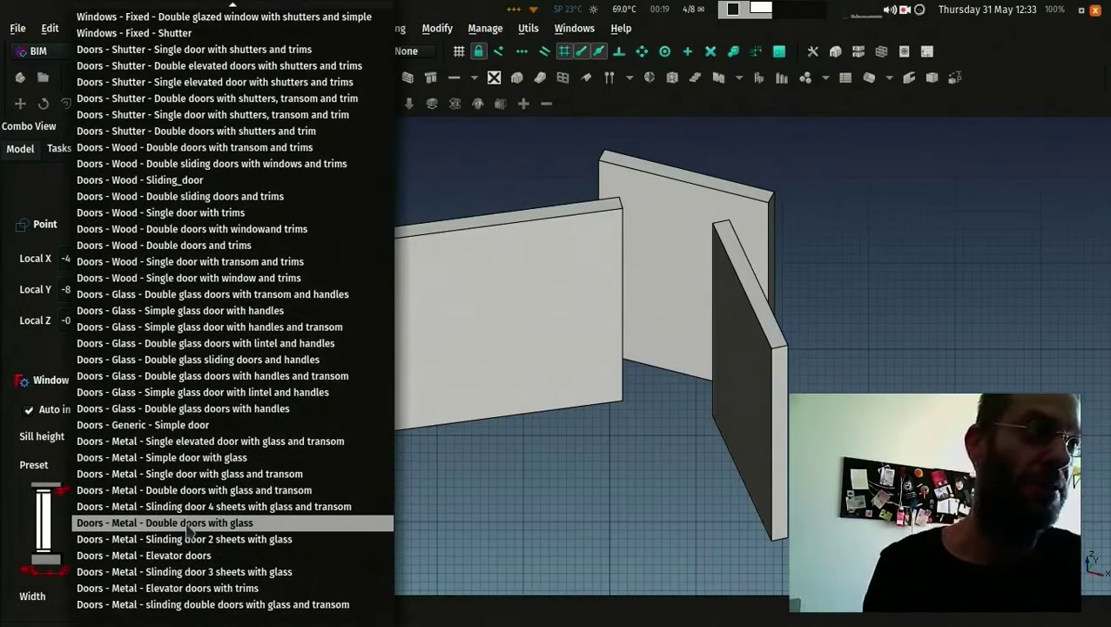
{"action": "scroll", "coordinate": [191, 531], "scroll_direction": "up", "scroll_amount": 9}
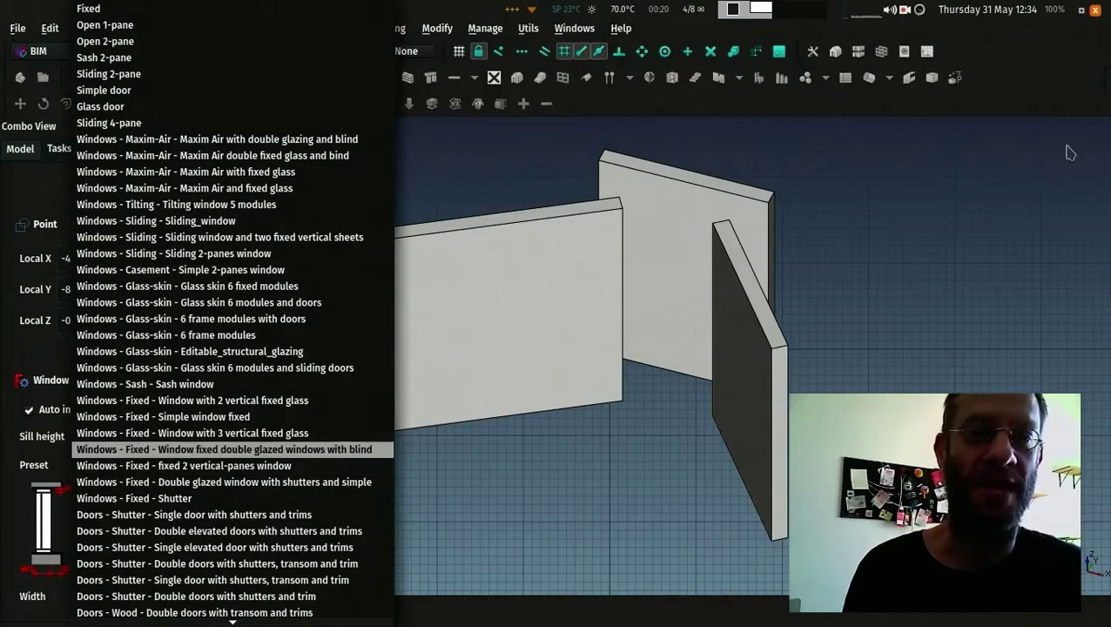
{"action": "left_click", "coordinate": [542, 152]}
{"action": "left_click", "coordinate": [123, 28]}
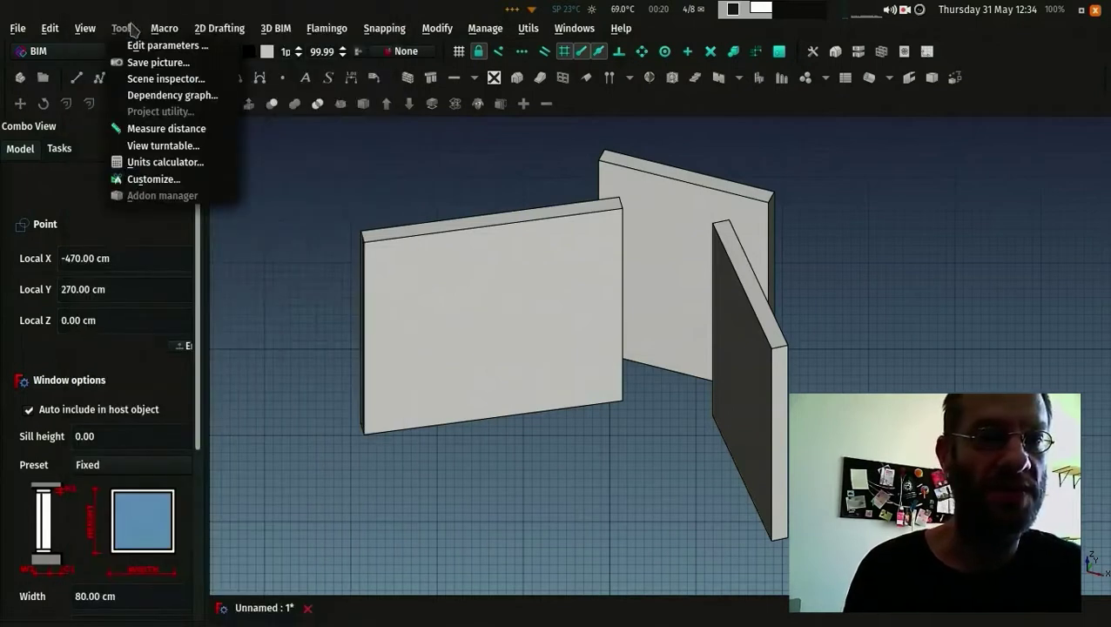
{"action": "key", "text": "Escape"}
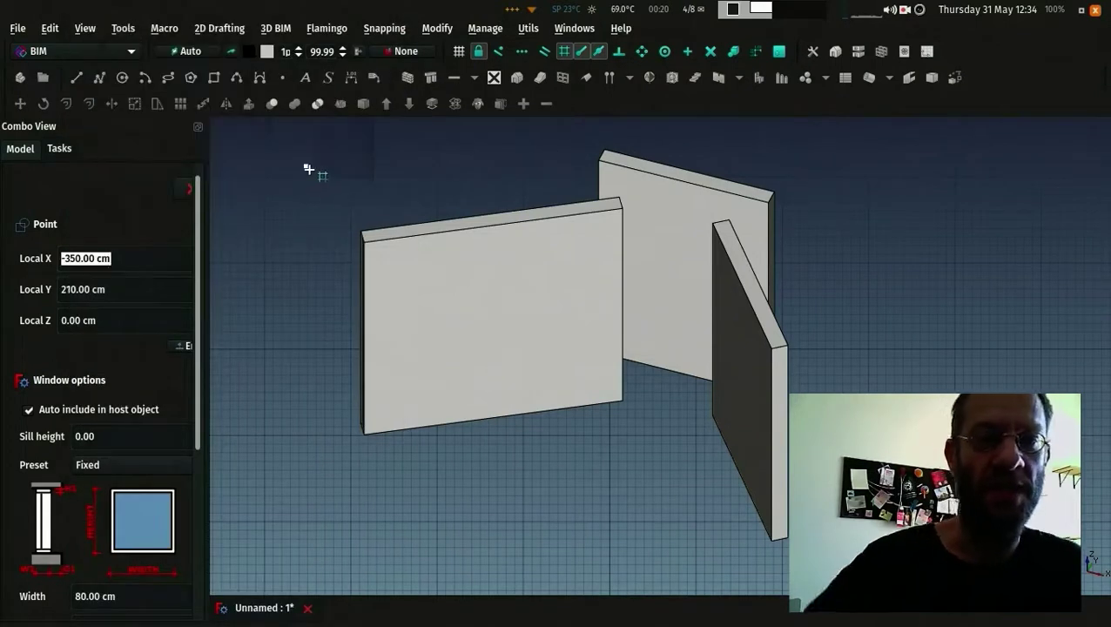
{"action": "key", "text": "Escape"}
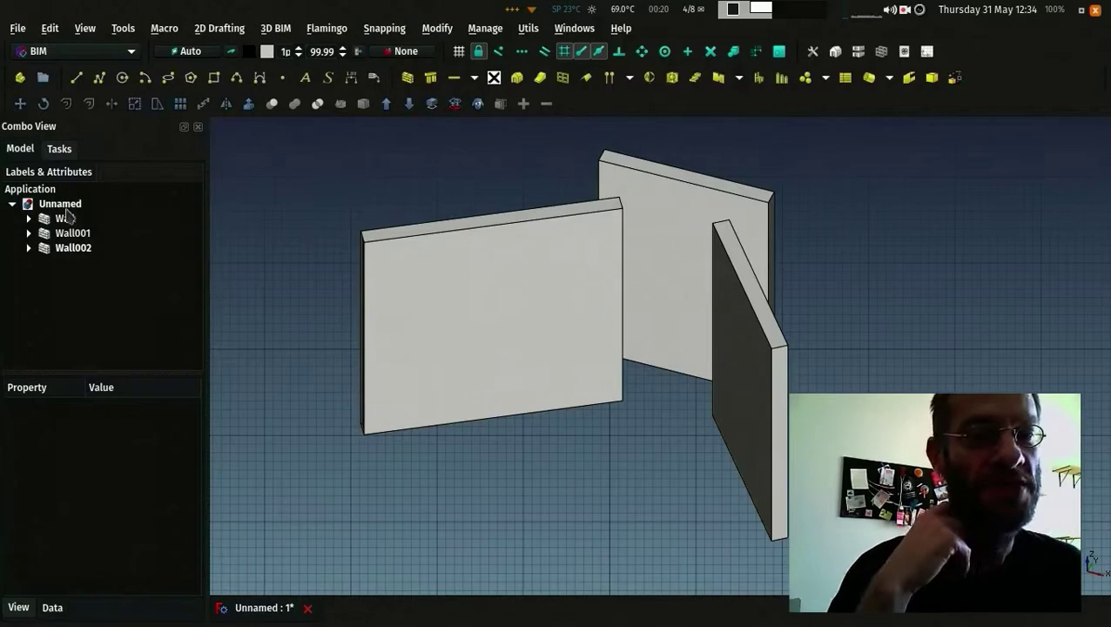
Step: Start a new window, review the available window and door presets, and choose the Fixed preset
{"action": "left_click", "coordinate": [563, 78]}
{"action": "left_click", "coordinate": [173, 466]}
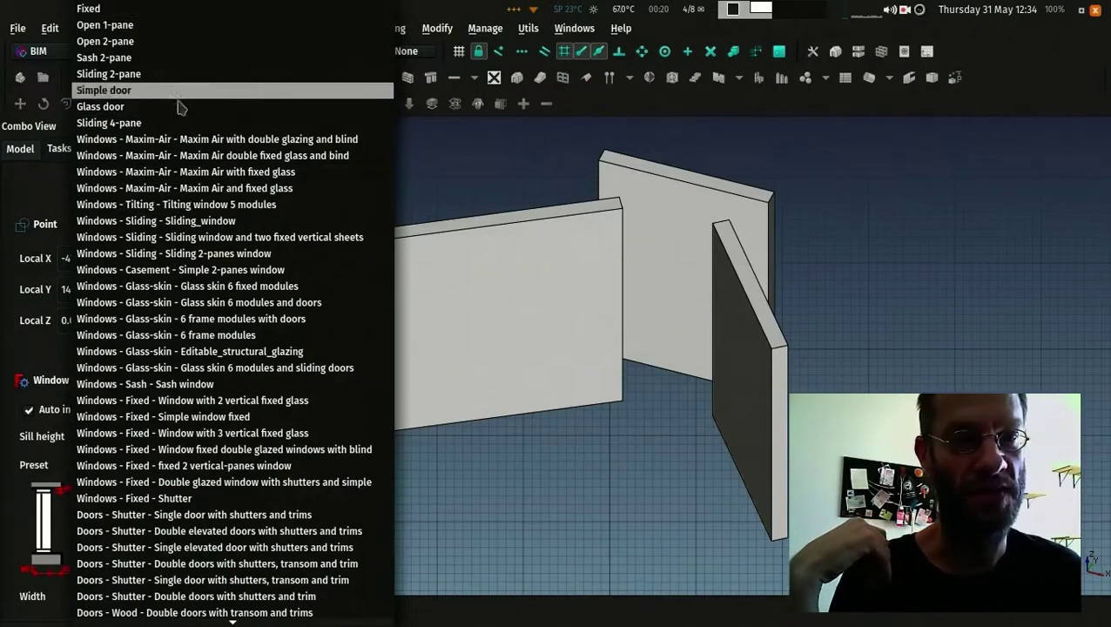
{"action": "scroll", "coordinate": [207, 466], "scroll_direction": "down", "scroll_amount": 7}
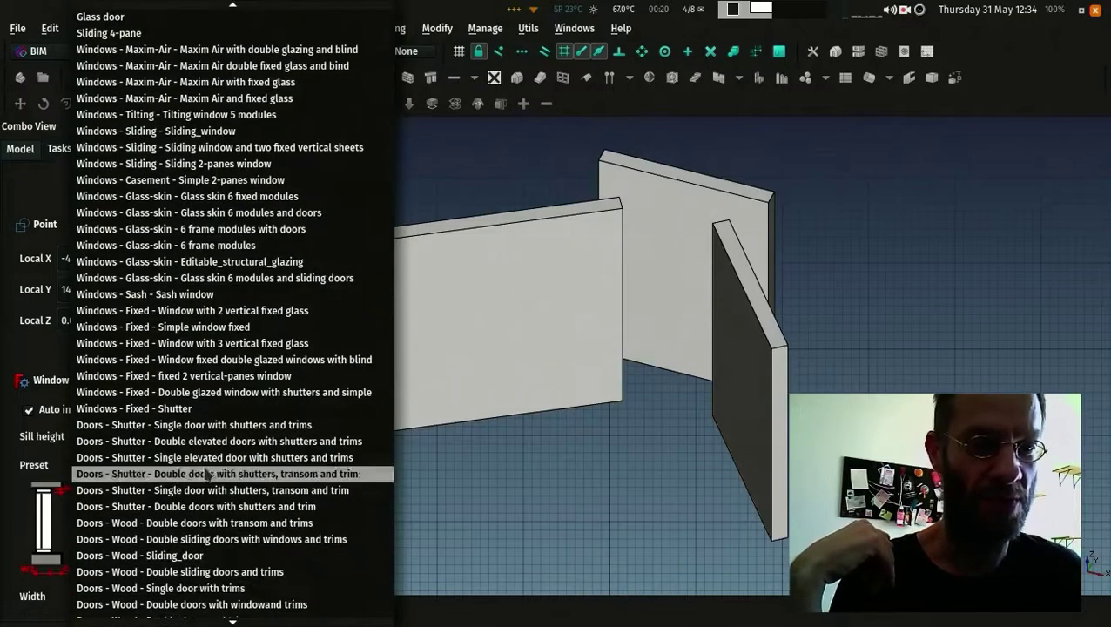
{"action": "scroll", "coordinate": [207, 465], "scroll_direction": "up", "scroll_amount": 7}
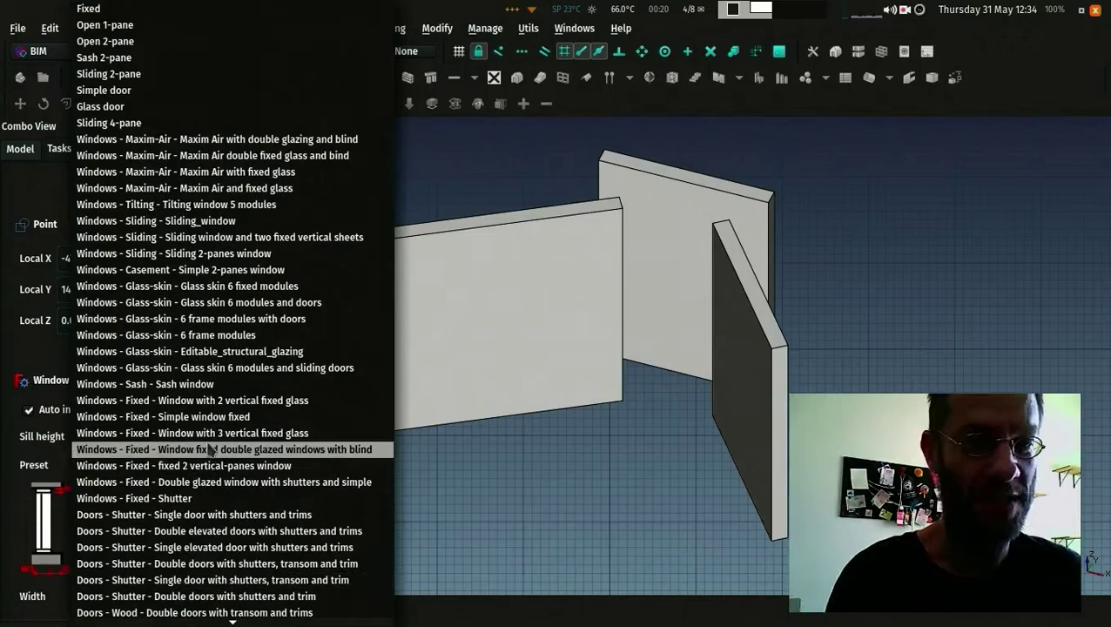
{"action": "scroll", "coordinate": [199, 532], "scroll_direction": "down", "scroll_amount": 9}
{"action": "scroll", "coordinate": [198, 534], "scroll_direction": "up", "scroll_amount": 9}
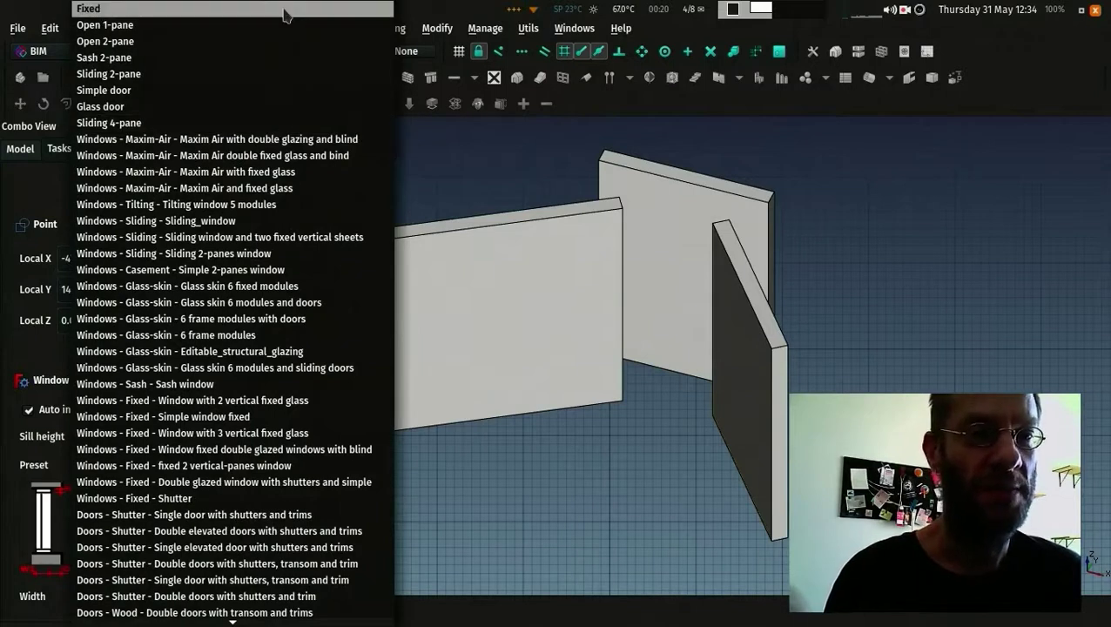
{"action": "left_click", "coordinate": [282, 8]}
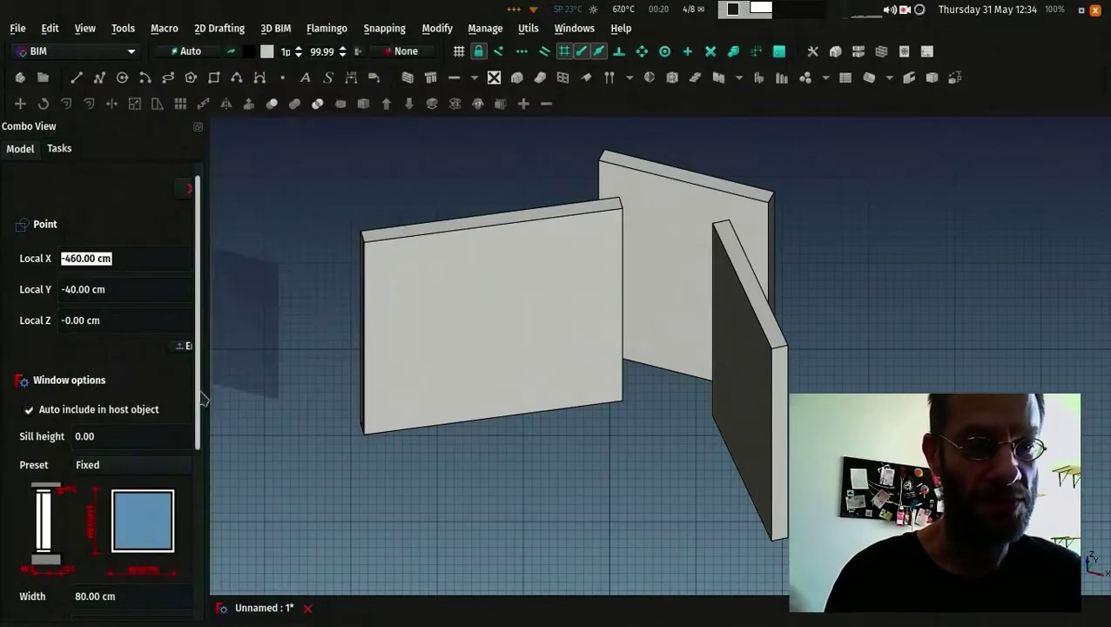
Step: Make room for the window options and try the Open 1-pane and Open 2-pane presets before choosing Sliding 2-pane
{"action": "left_click_drag", "start_coordinate": [202, 392], "coordinate": [293, 377]}
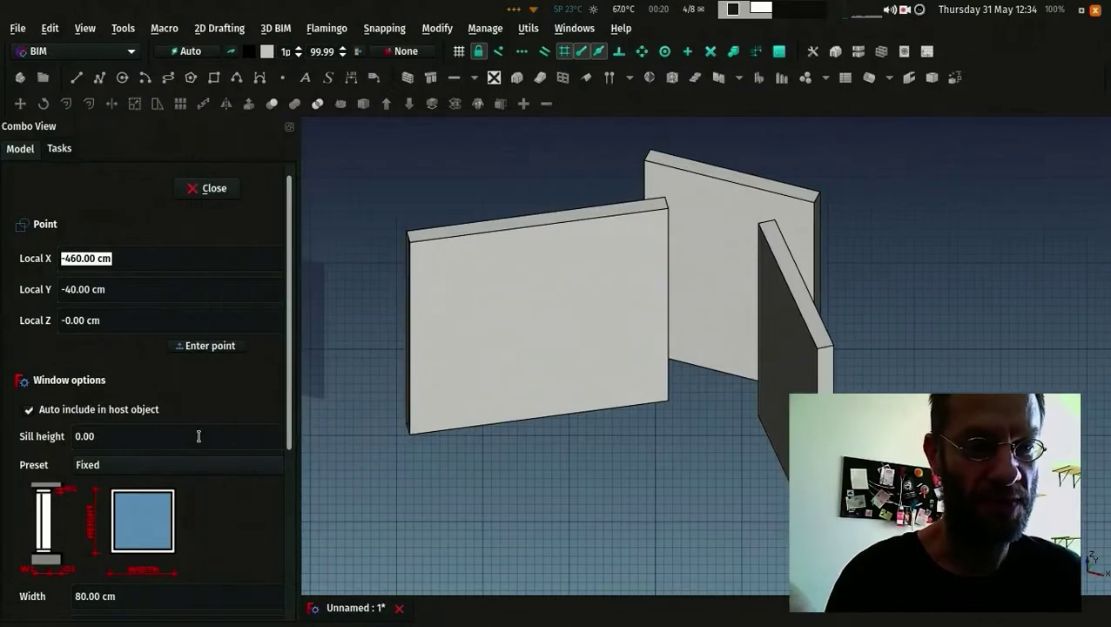
{"action": "left_click", "coordinate": [207, 471]}
{"action": "left_click", "coordinate": [166, 23]}
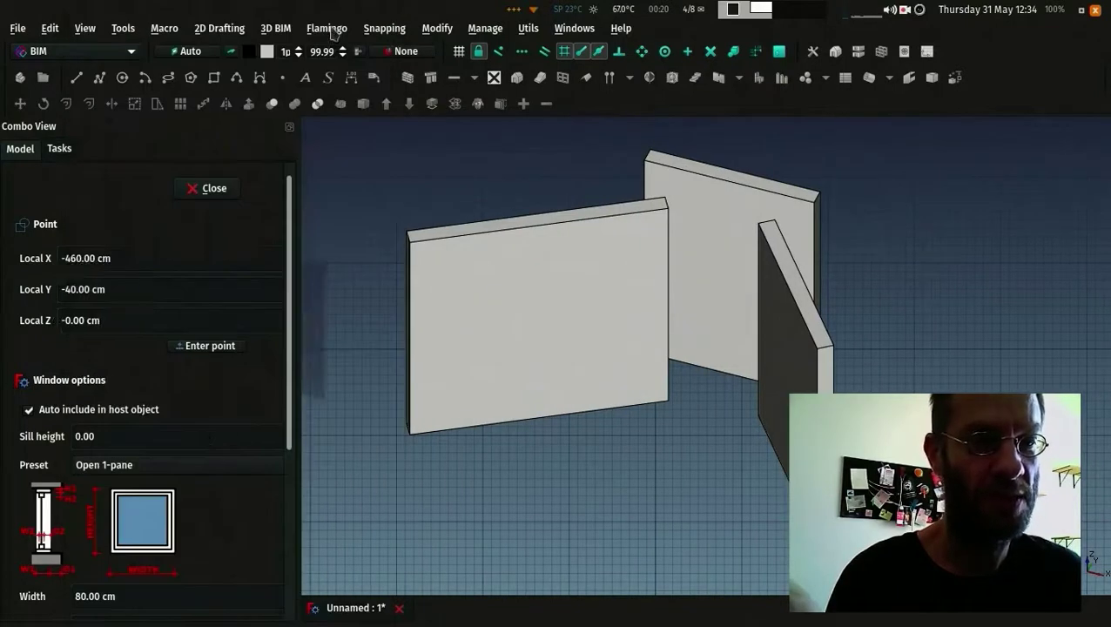
{"action": "left_click", "coordinate": [241, 464]}
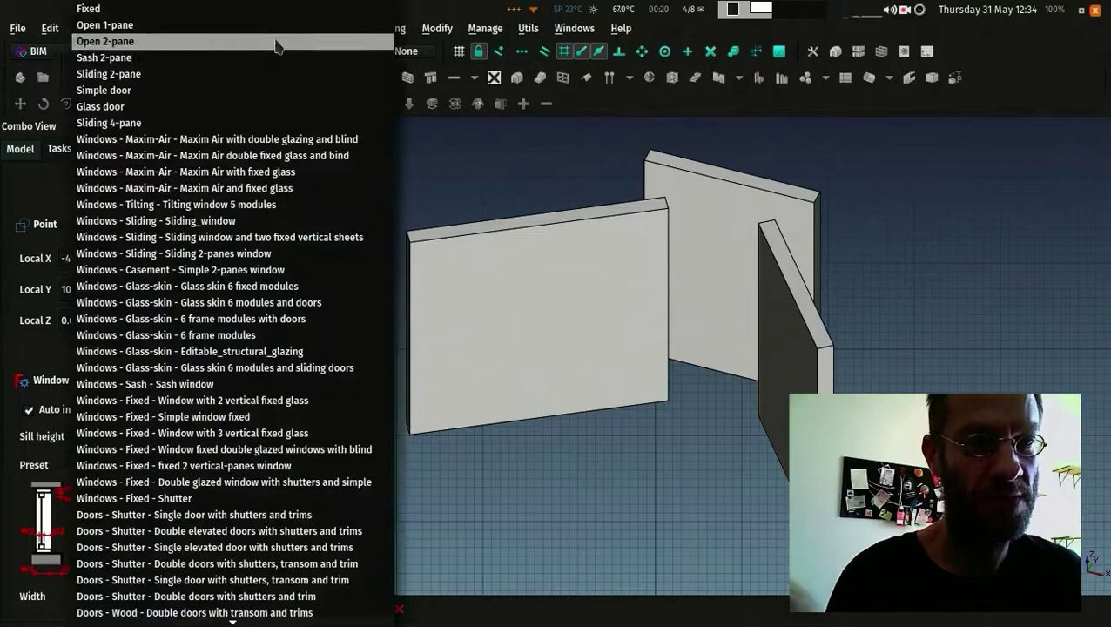
{"action": "left_click", "coordinate": [277, 40]}
{"action": "left_click", "coordinate": [178, 471]}
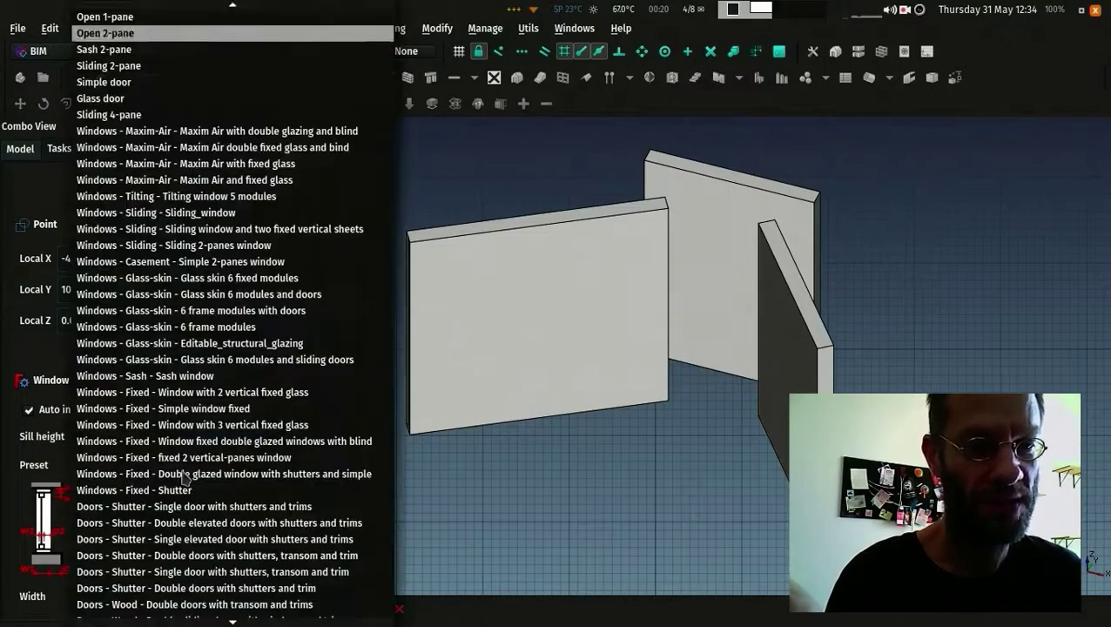
{"action": "left_click", "coordinate": [318, 77]}
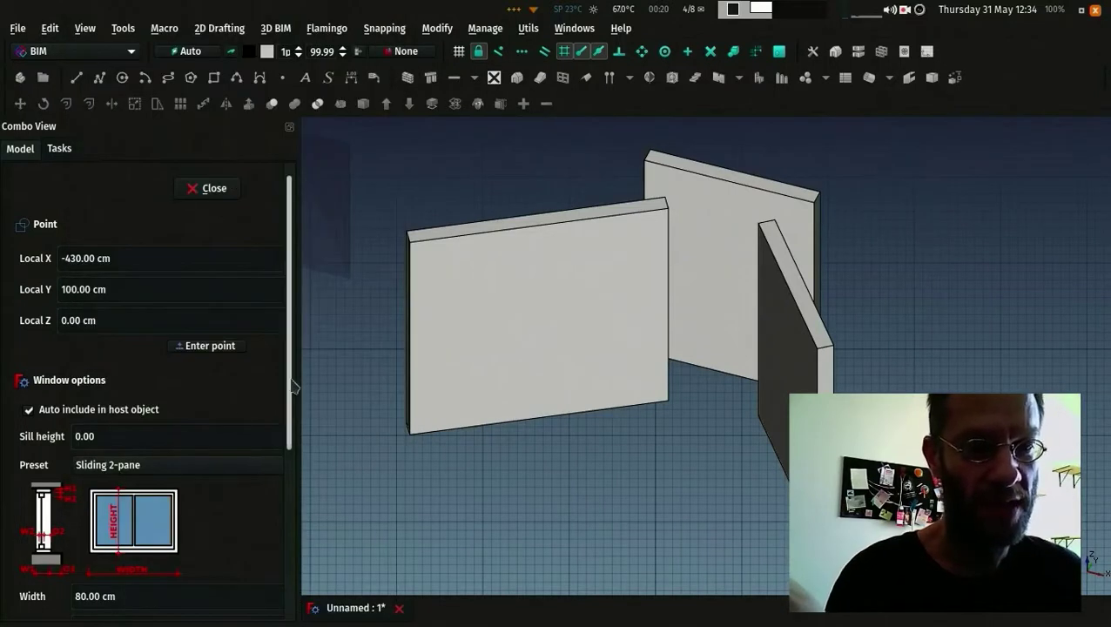
Step: Examine the size parameters of the Sliding 2-pane preset, widening the options area to show the fields in full
{"action": "scroll", "coordinate": [274, 438], "scroll_direction": "down", "scroll_amount": 2}
{"action": "scroll", "coordinate": [273, 438], "scroll_direction": "down", "scroll_amount": 4}
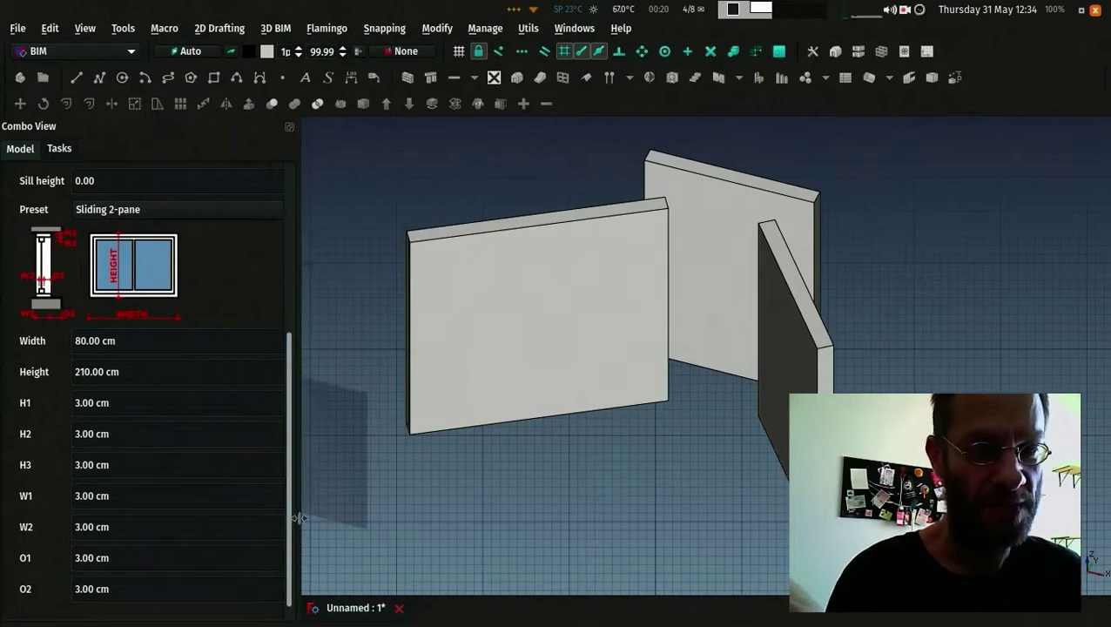
{"action": "left_click_drag", "start_coordinate": [297, 519], "coordinate": [454, 508]}
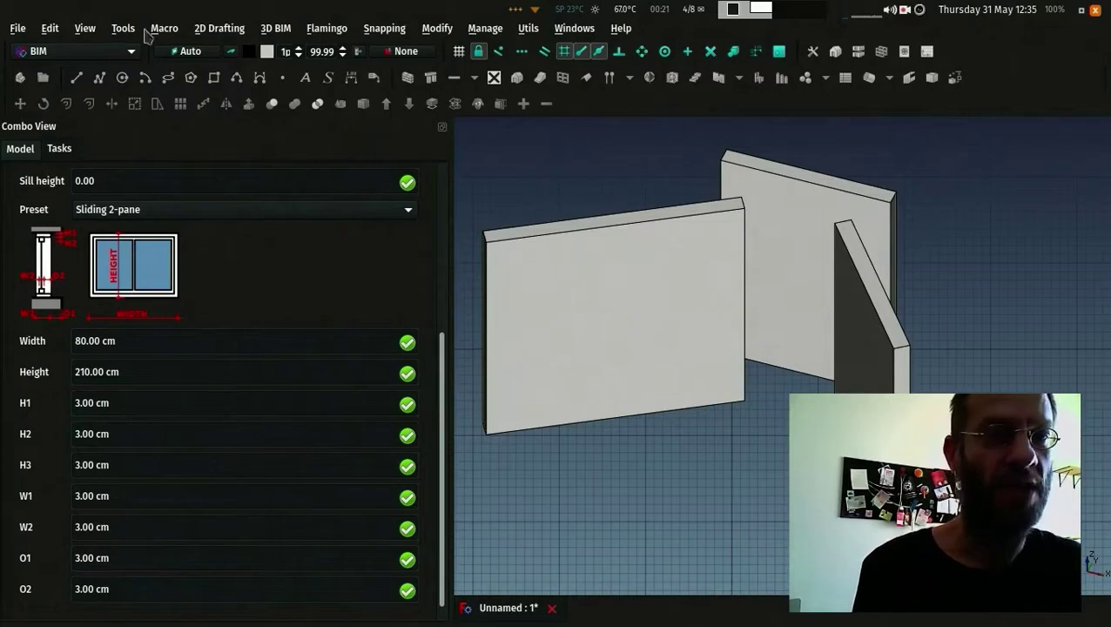
Step: Review the Arch object defaults for walls, structures, rebars, windows and stairs in the preferences and leave them without changes
{"action": "left_click", "coordinate": [53, 29]}
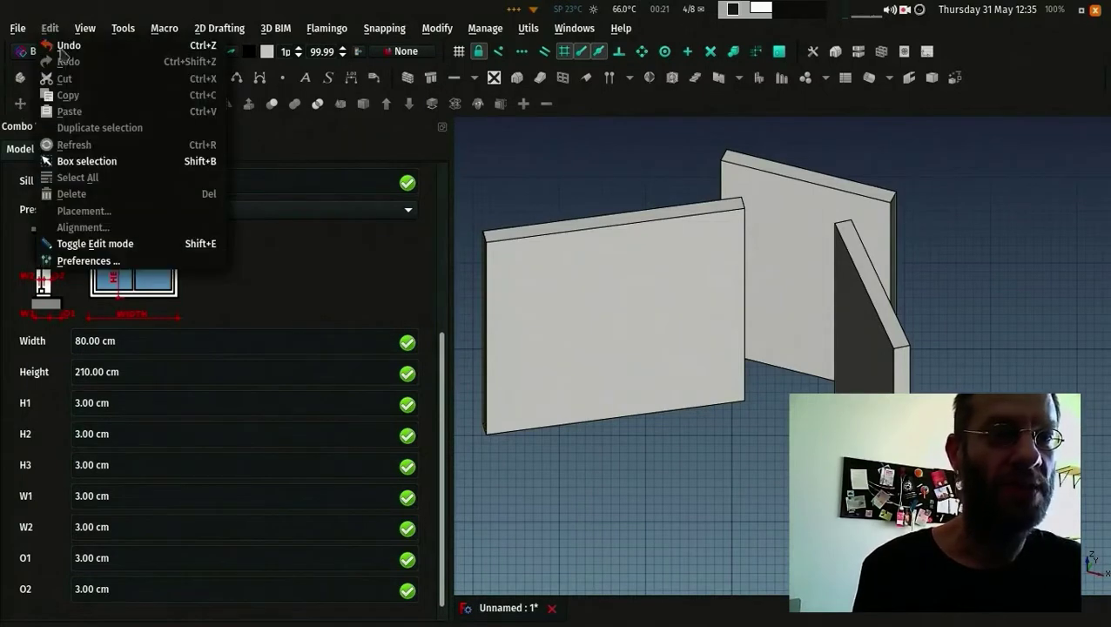
{"action": "left_click", "coordinate": [91, 263]}
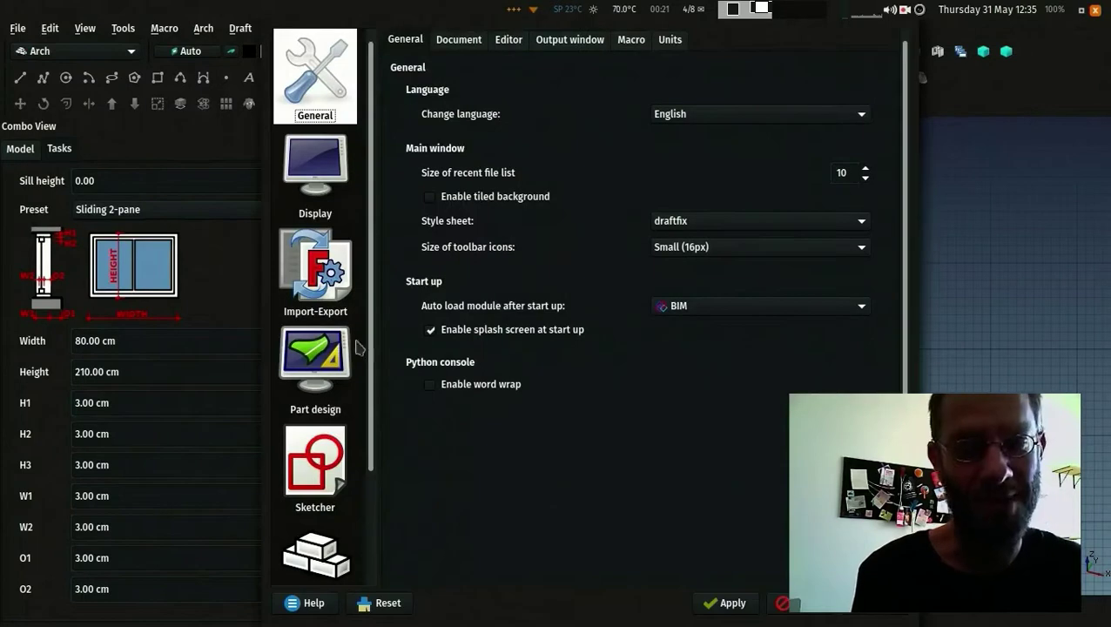
{"action": "left_click", "coordinate": [312, 562]}
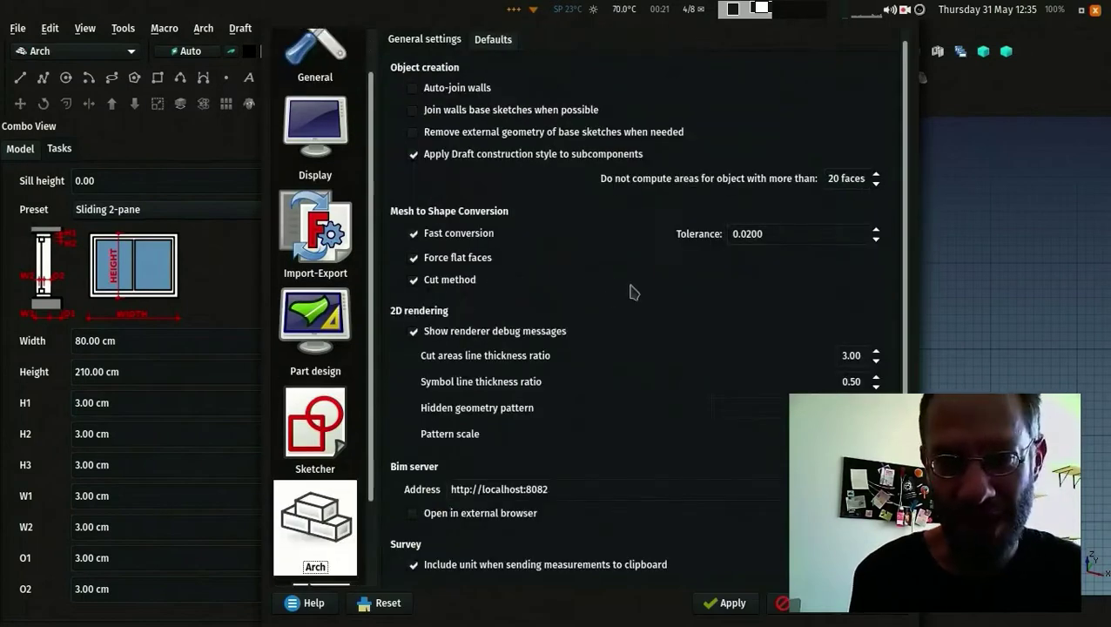
{"action": "left_click", "coordinate": [503, 44]}
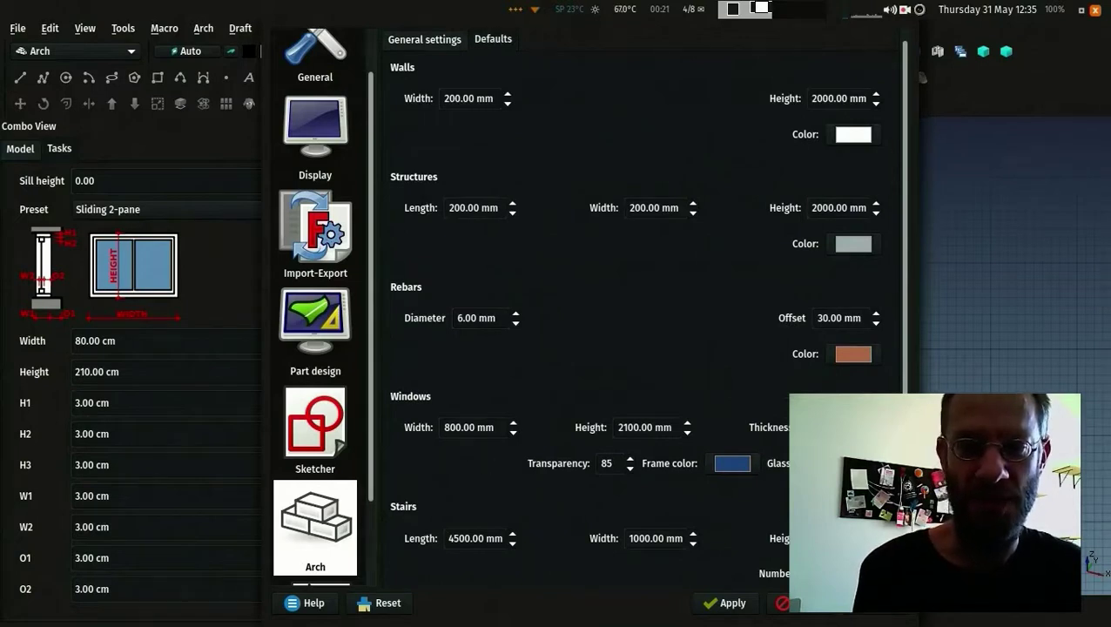
{"action": "left_click", "coordinate": [796, 609]}
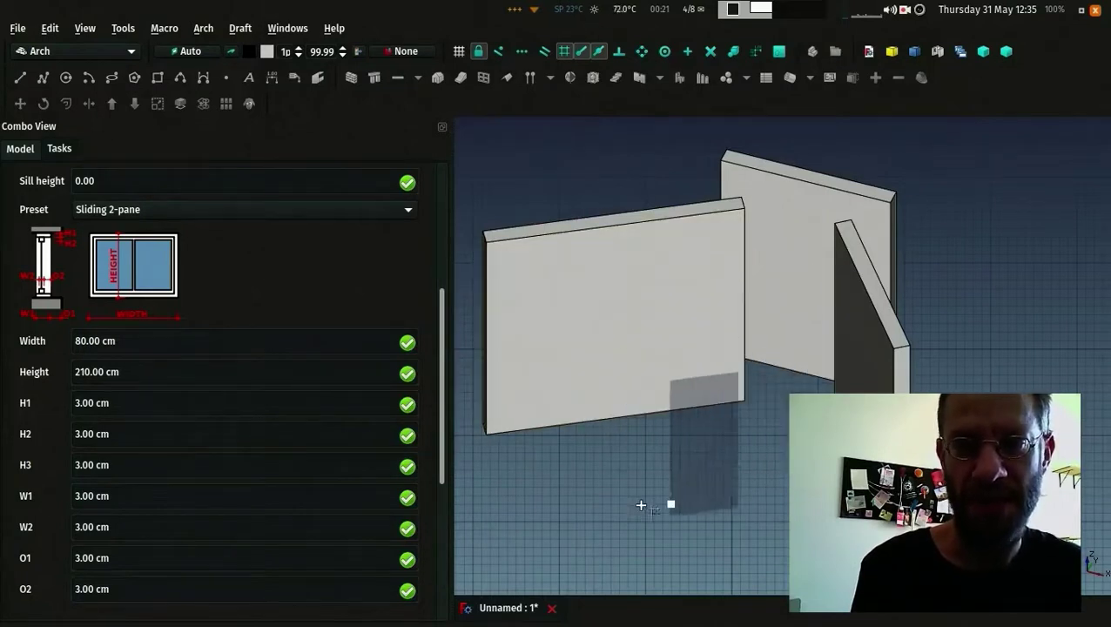
Step: Place the Sliding 2-pane window on the front face of the long front wall, at the wall's base
{"action": "left_click", "coordinate": [629, 458]}
{"action": "middle_click_drag", "start_coordinate": [527, 458], "coordinate": [444, 499]}
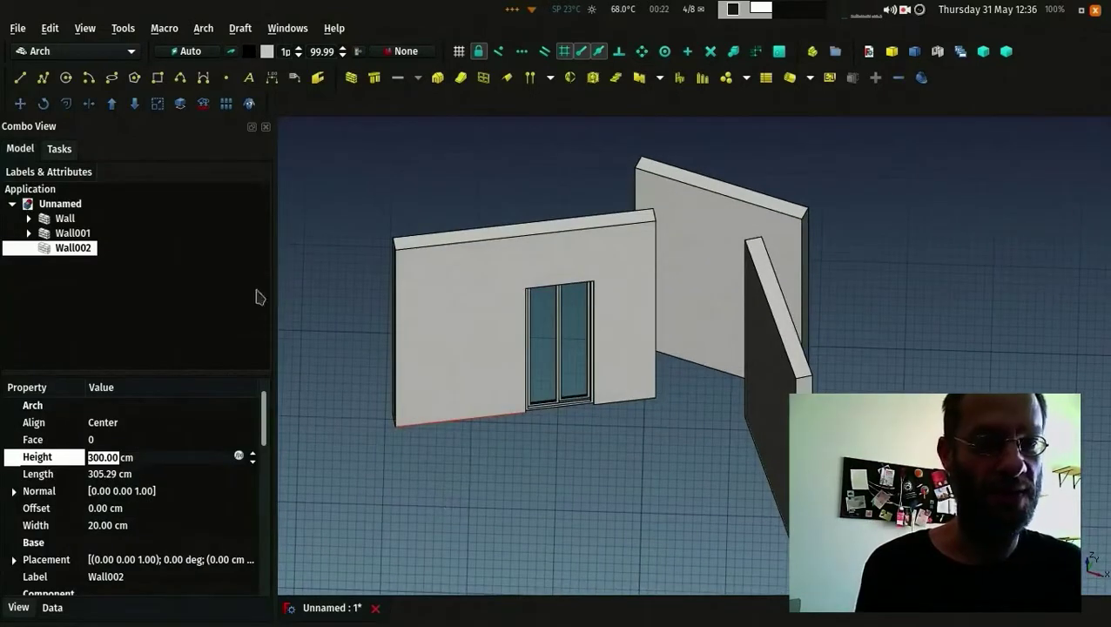
{"action": "left_click", "coordinate": [344, 235]}
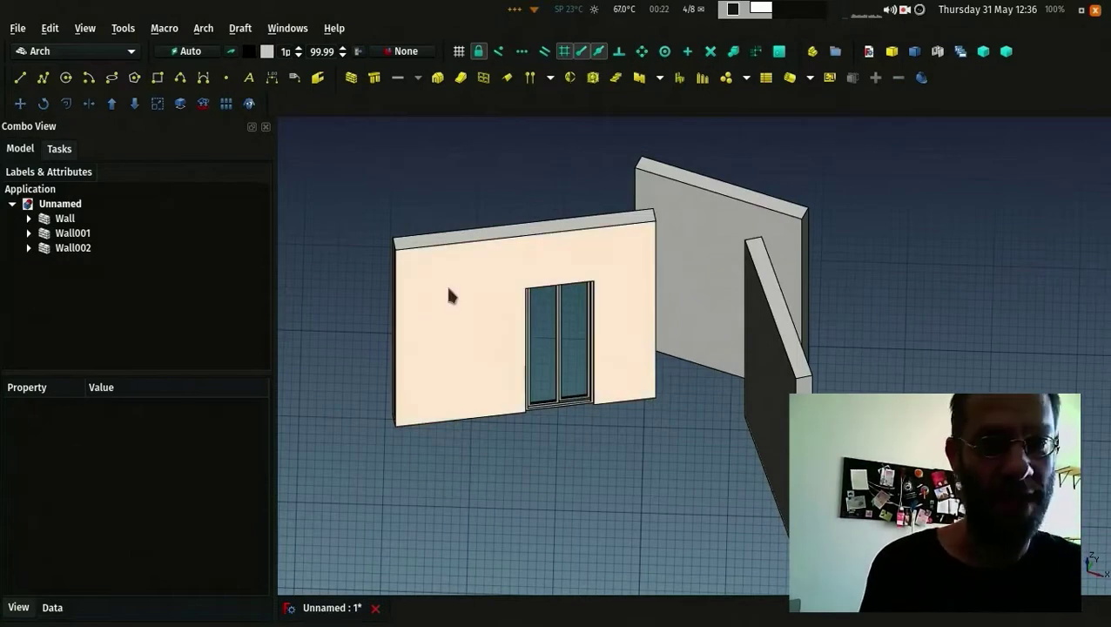
Step: Examine how the sliding window is nested under its host wall Wall002 in the model tree
{"action": "left_click", "coordinate": [433, 301]}
{"action": "left_click", "coordinate": [28, 249]}
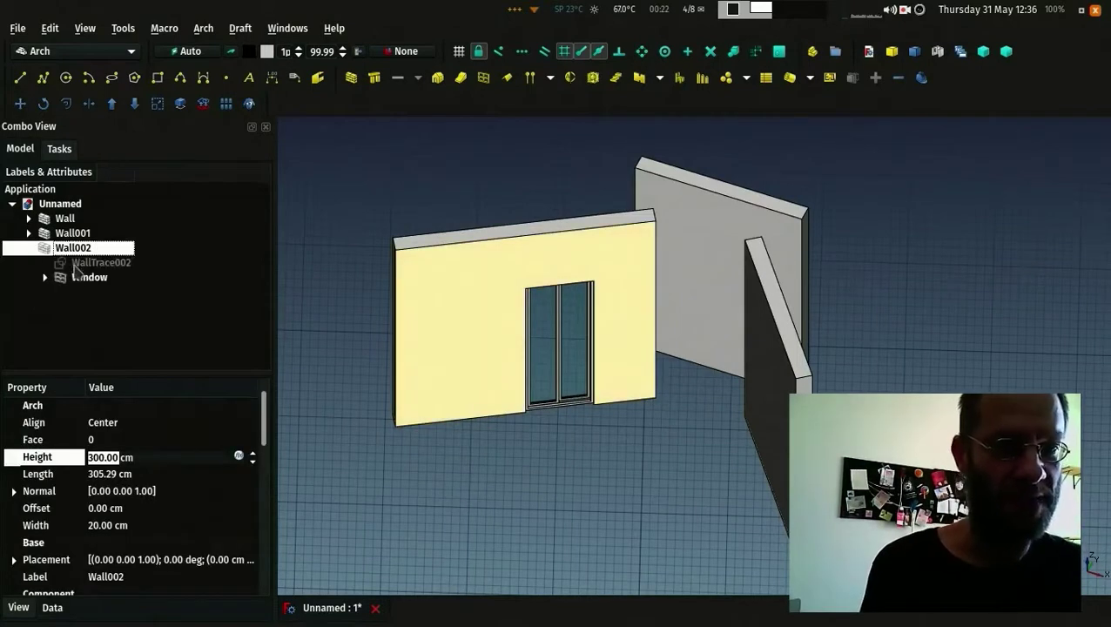
{"action": "left_click", "coordinate": [87, 278]}
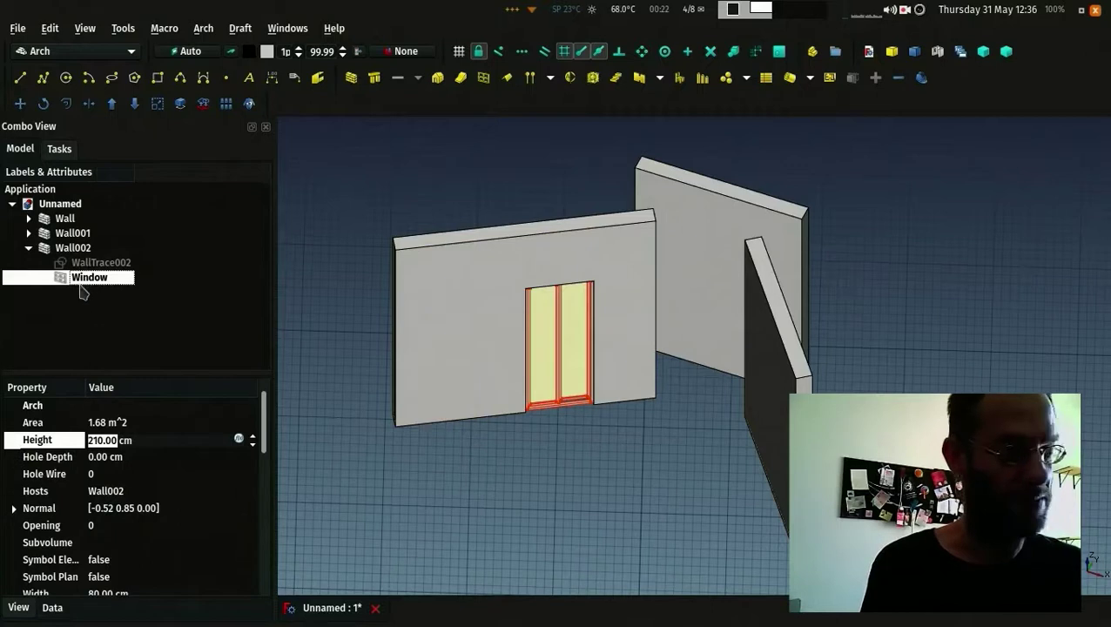
{"action": "left_click", "coordinate": [331, 275]}
Step: Place a Fixed preset window standing free in empty space beside the front wall
{"action": "key", "text": "2"}
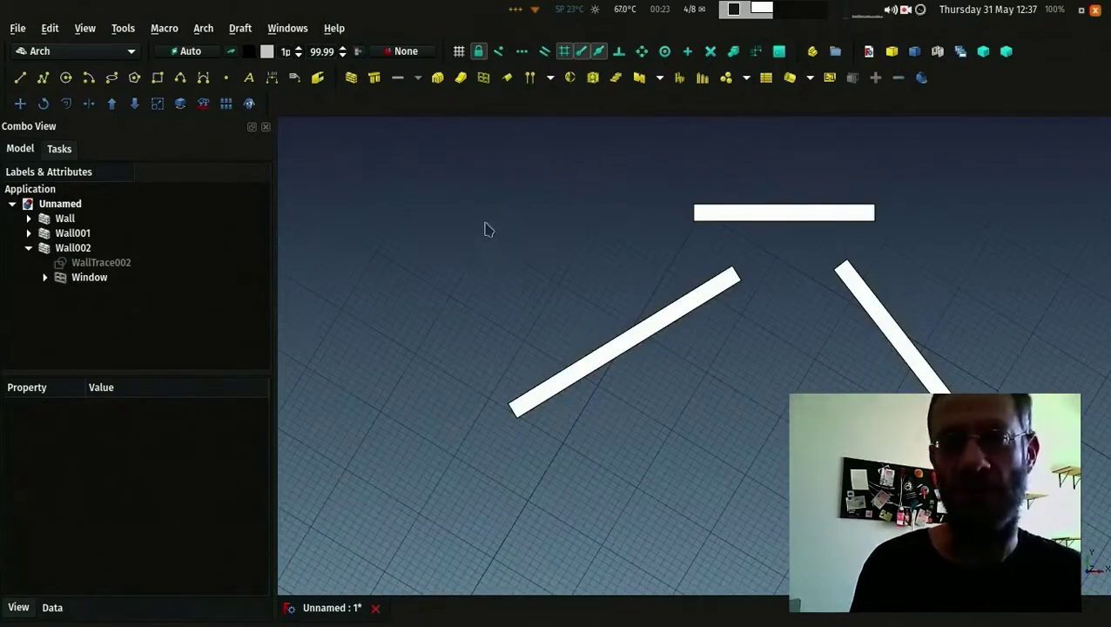
{"action": "key", "text": "0"}
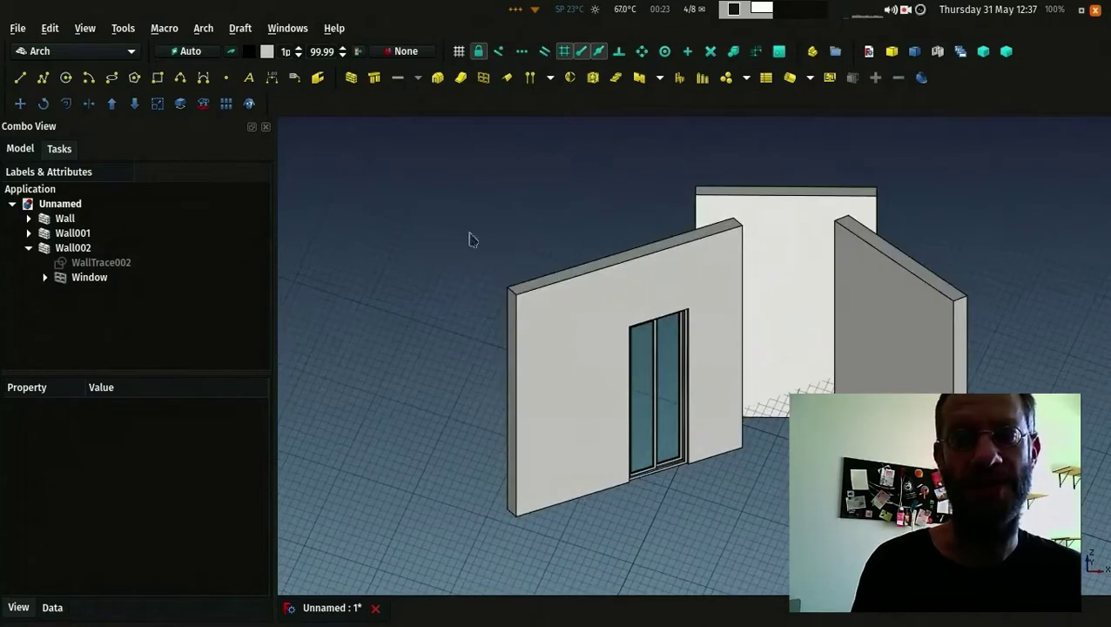
{"action": "key", "text": "2"}
{"action": "key", "text": "0"}
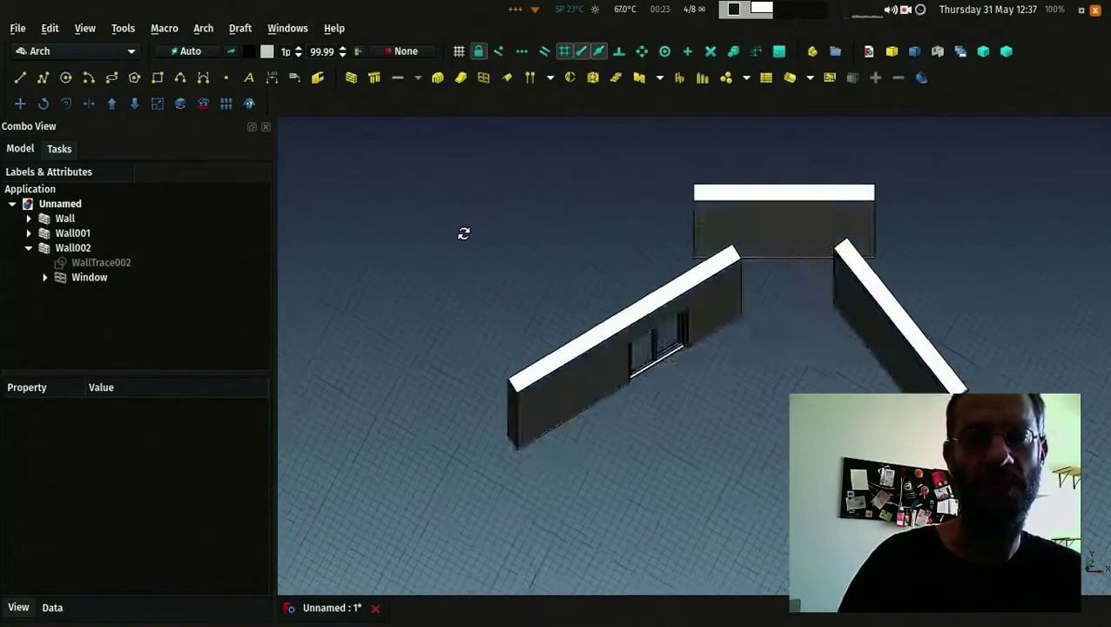
{"action": "left_click", "coordinate": [483, 78]}
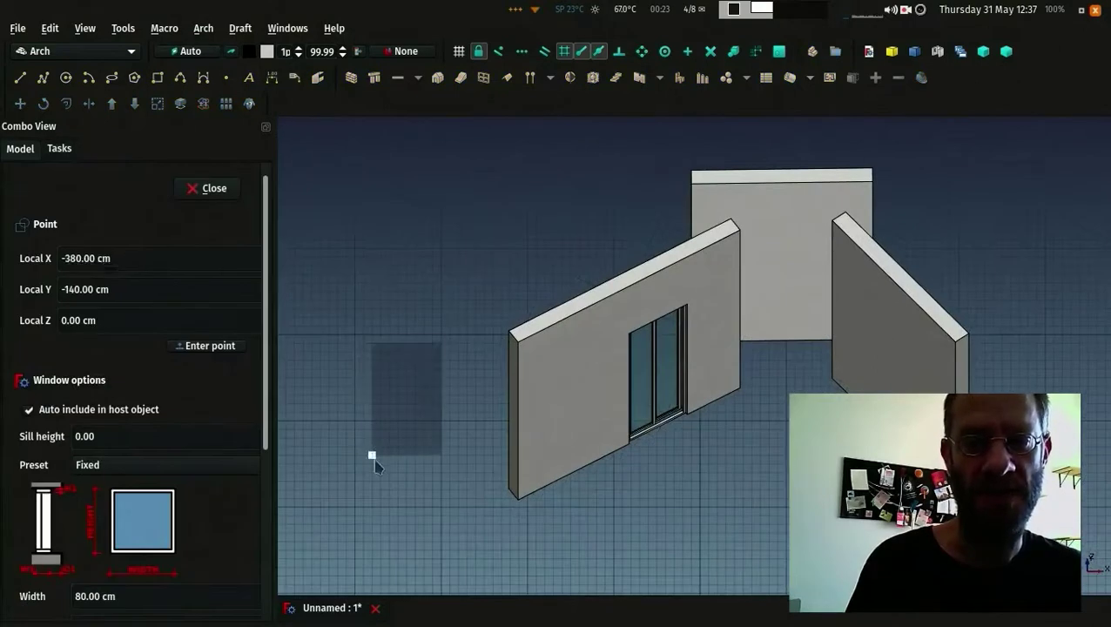
{"action": "left_click", "coordinate": [373, 461]}
Step: Move the free-standing fixed window by its lower frame corner to the base of the back wall
{"action": "scroll", "coordinate": [372, 436], "scroll_direction": "up", "scroll_amount": 5}
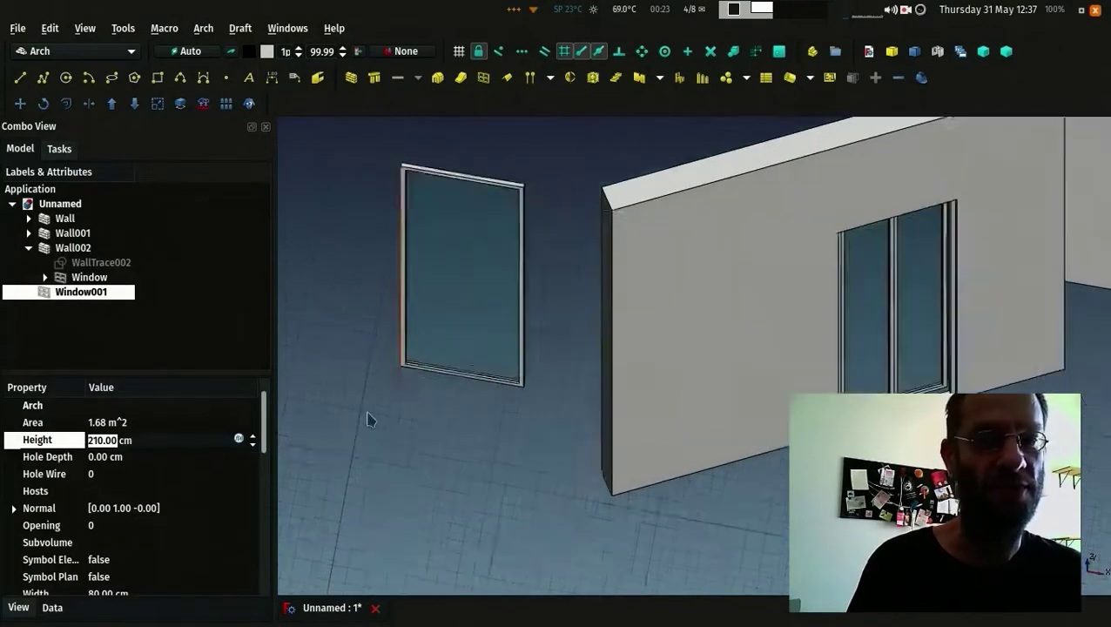
{"action": "scroll", "coordinate": [638, 229], "scroll_direction": "up", "scroll_amount": 2}
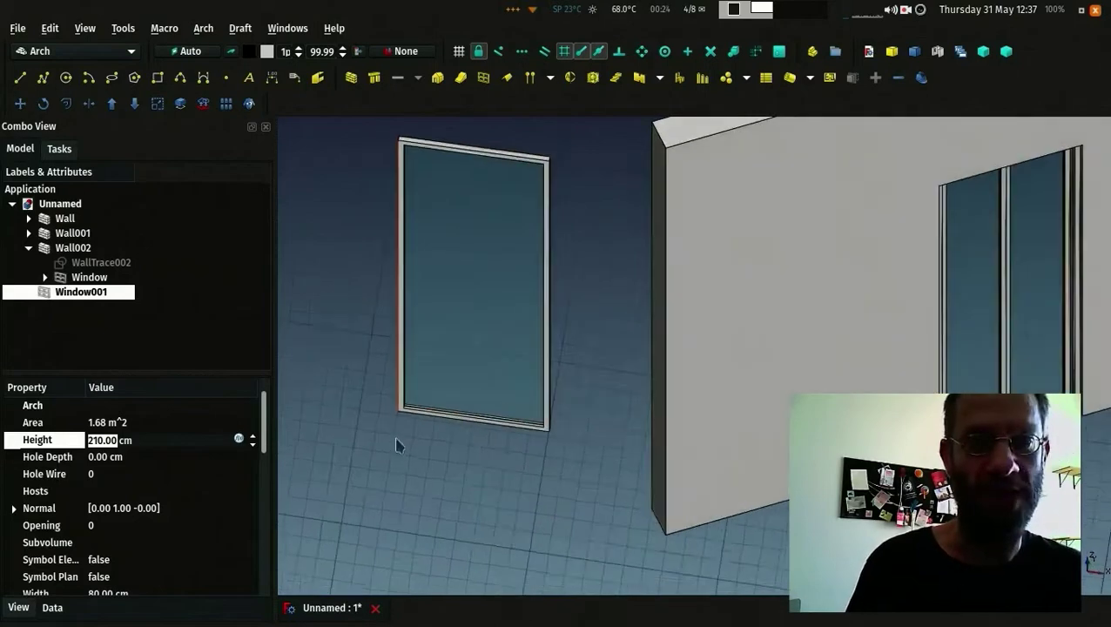
{"action": "scroll", "coordinate": [397, 439], "scroll_direction": "up", "scroll_amount": 5}
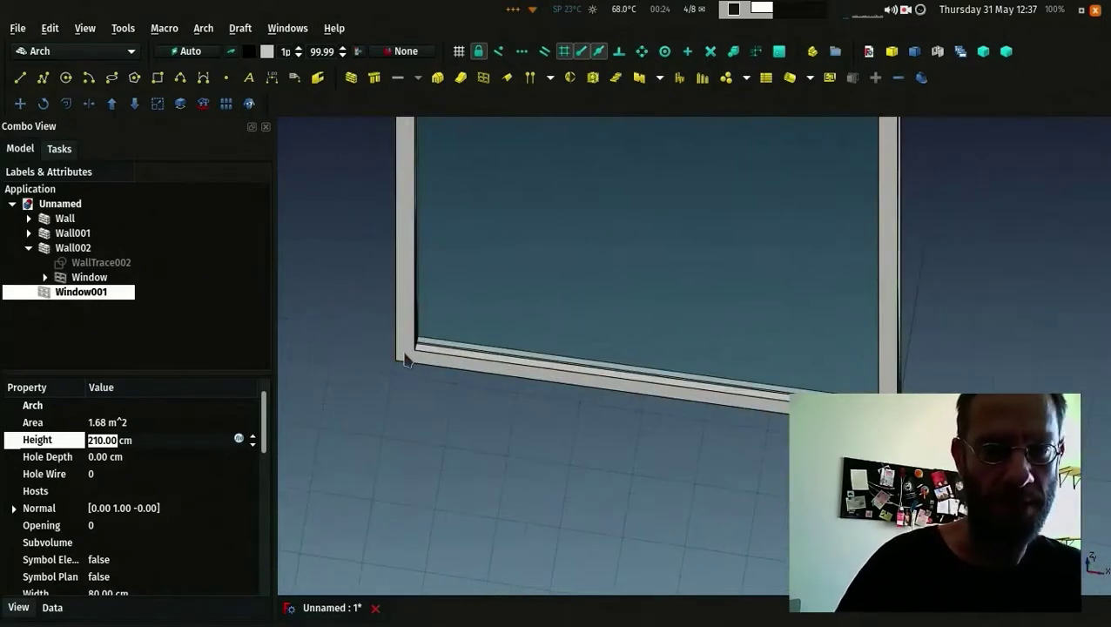
{"action": "key", "text": "m"}
{"action": "key", "text": "v"}
{"action": "left_click", "coordinate": [398, 363]}
{"action": "scroll", "coordinate": [398, 365], "scroll_direction": "down", "scroll_amount": 5}
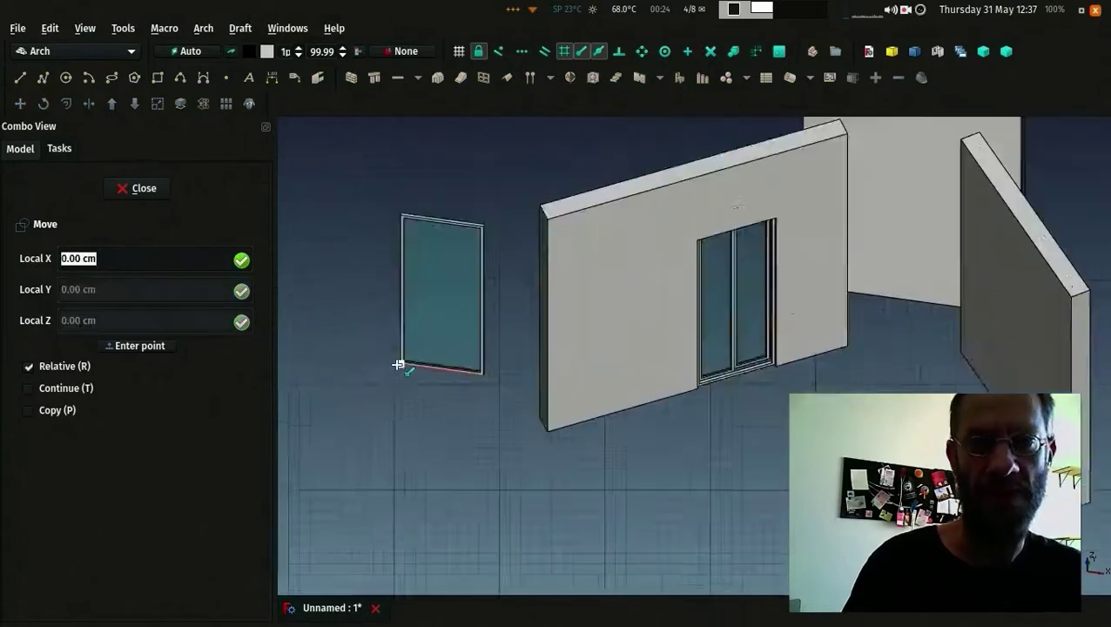
{"action": "scroll", "coordinate": [608, 290], "scroll_direction": "down", "scroll_amount": 3}
{"action": "middle_click_drag", "start_coordinate": [608, 290], "coordinate": [726, 316]}
{"action": "scroll", "coordinate": [751, 301], "scroll_direction": "up", "scroll_amount": 5}
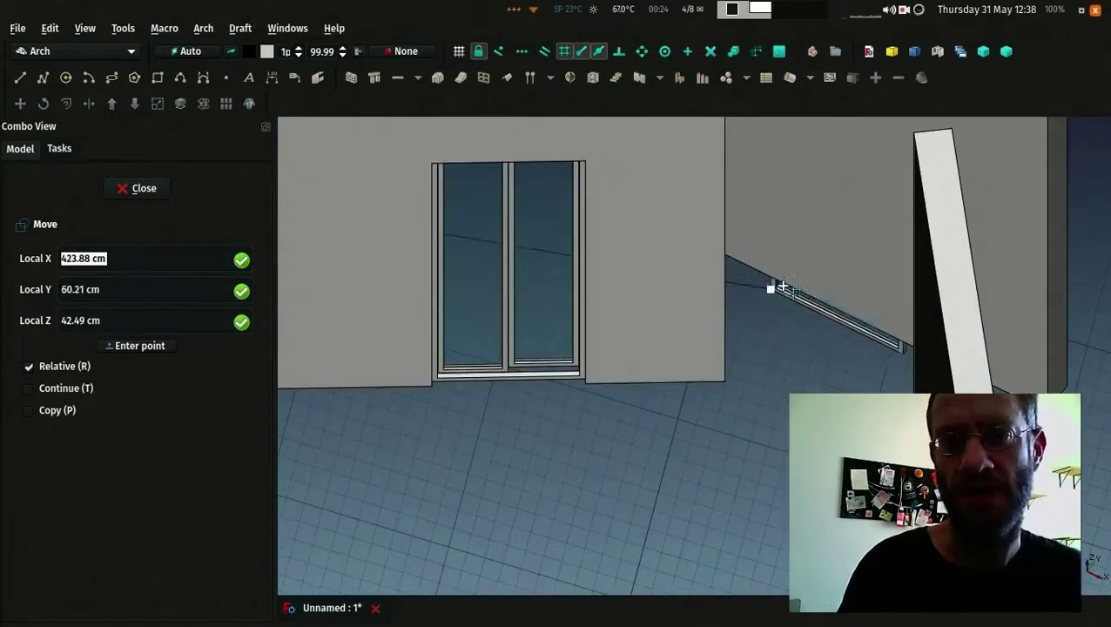
{"action": "left_click", "coordinate": [797, 293]}
Step: Add the moved fixed window to the back wall as a component so the wall hosts it
{"action": "middle_click_drag", "start_coordinate": [799, 301], "coordinate": [1106, 322]}
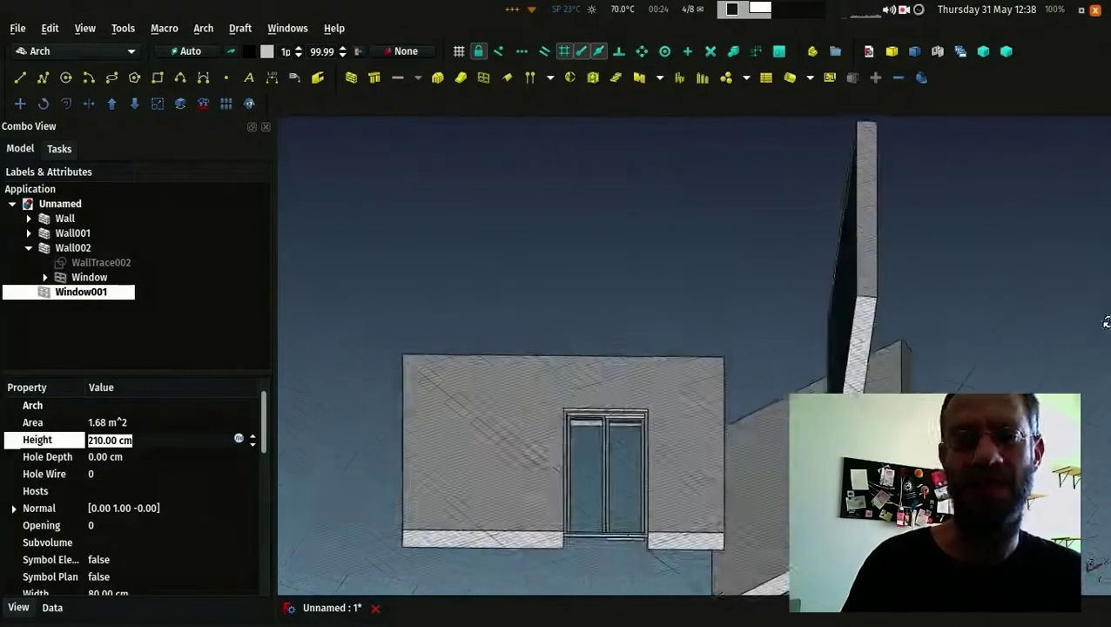
{"action": "key", "text": "0"}
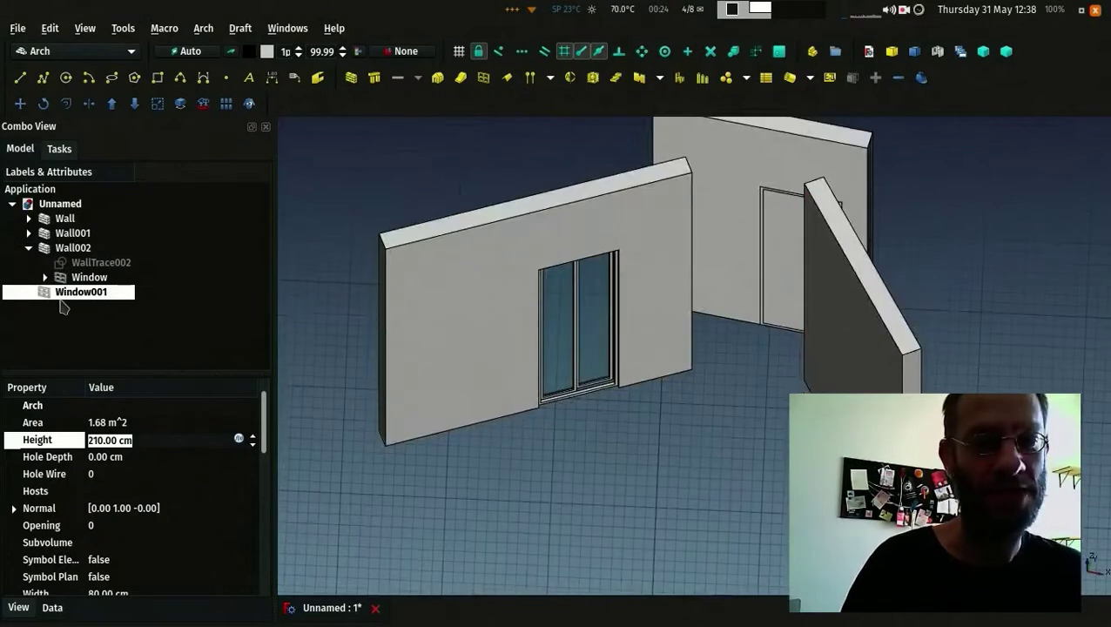
{"action": "left_click", "coordinate": [60, 298]}
{"action": "left_click", "coordinate": [708, 143], "text": "ctrl"}
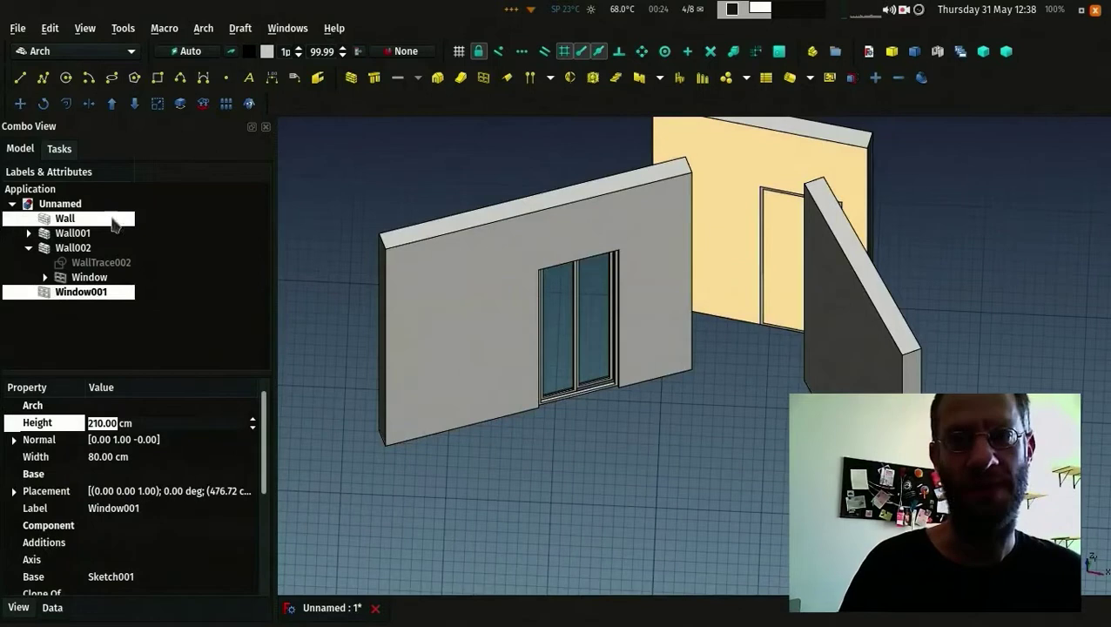
{"action": "left_click", "coordinate": [876, 78]}
{"action": "middle_click_drag", "start_coordinate": [620, 250], "coordinate": [243, 267]}
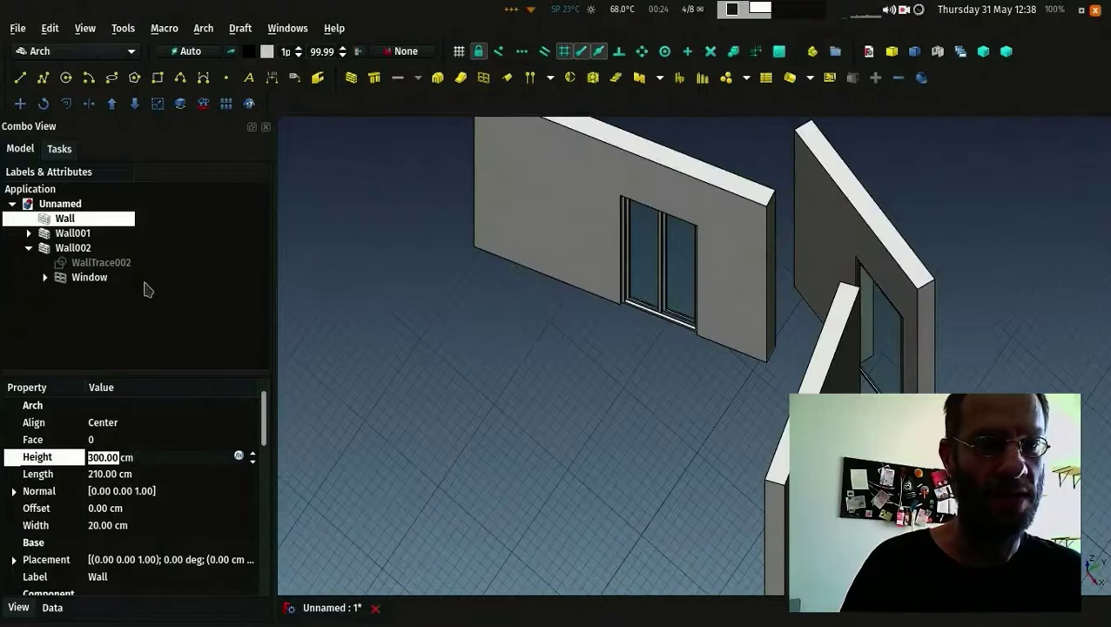
{"action": "mouse_move", "coordinate": [366, 331]}
{"action": "middle_mouse_down"}
{"action": "mouse_move", "coordinate": [717, 340]}
{"action": "mouse_move", "coordinate": [360, 345]}
{"action": "middle_mouse_up"}
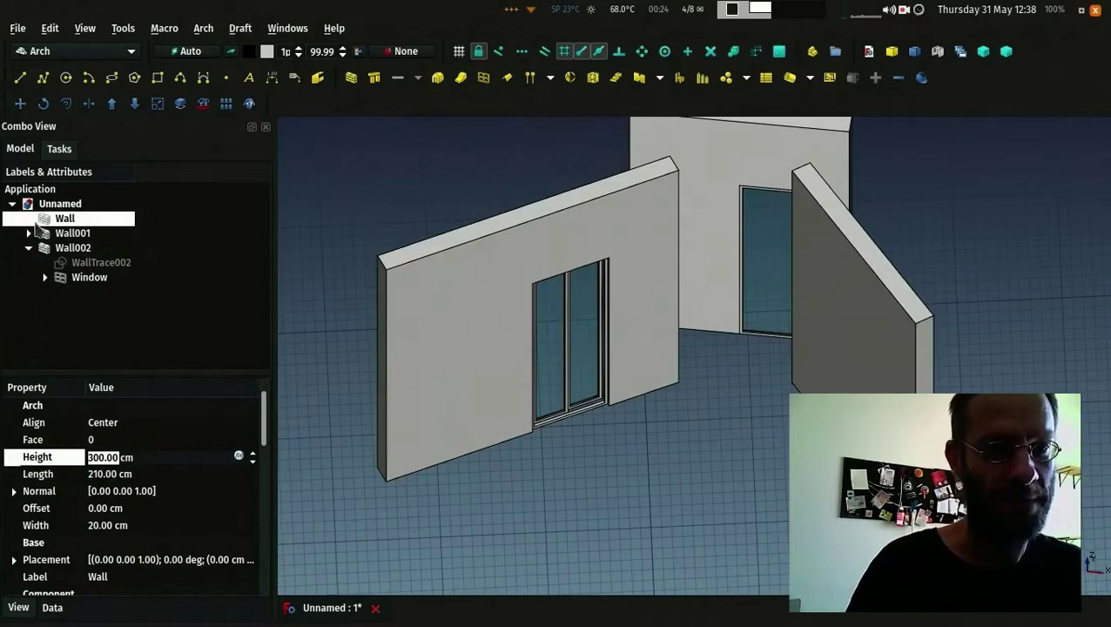
Step: Examine the fixed window's nesting under the back wall and the Hosts property of the sliding window
{"action": "left_click", "coordinate": [31, 220]}
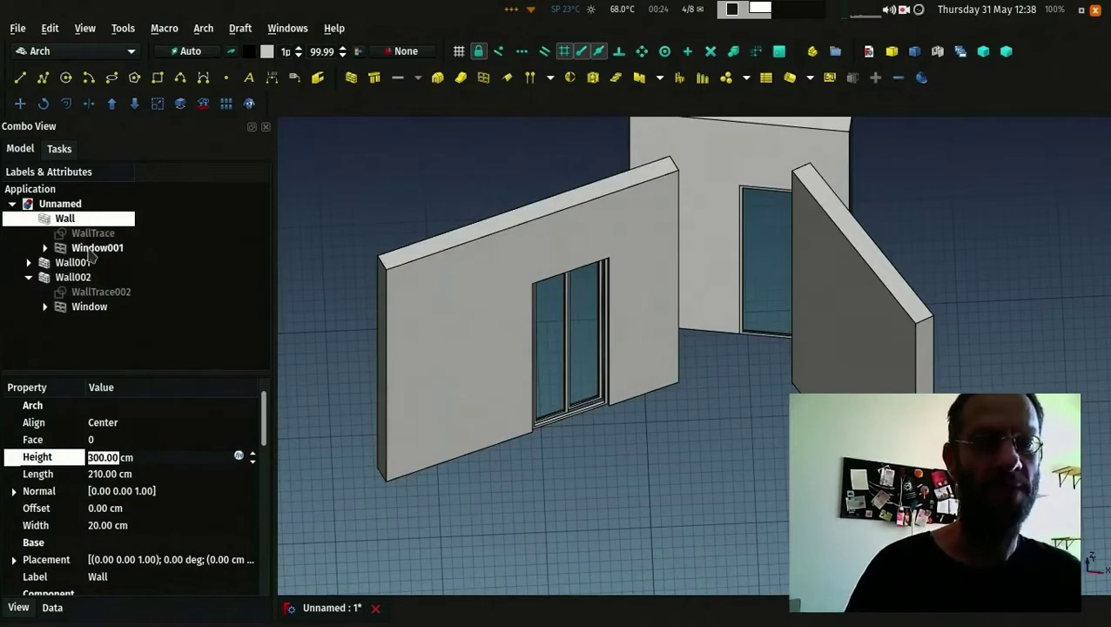
{"action": "middle_click_drag", "start_coordinate": [573, 434], "coordinate": [625, 491]}
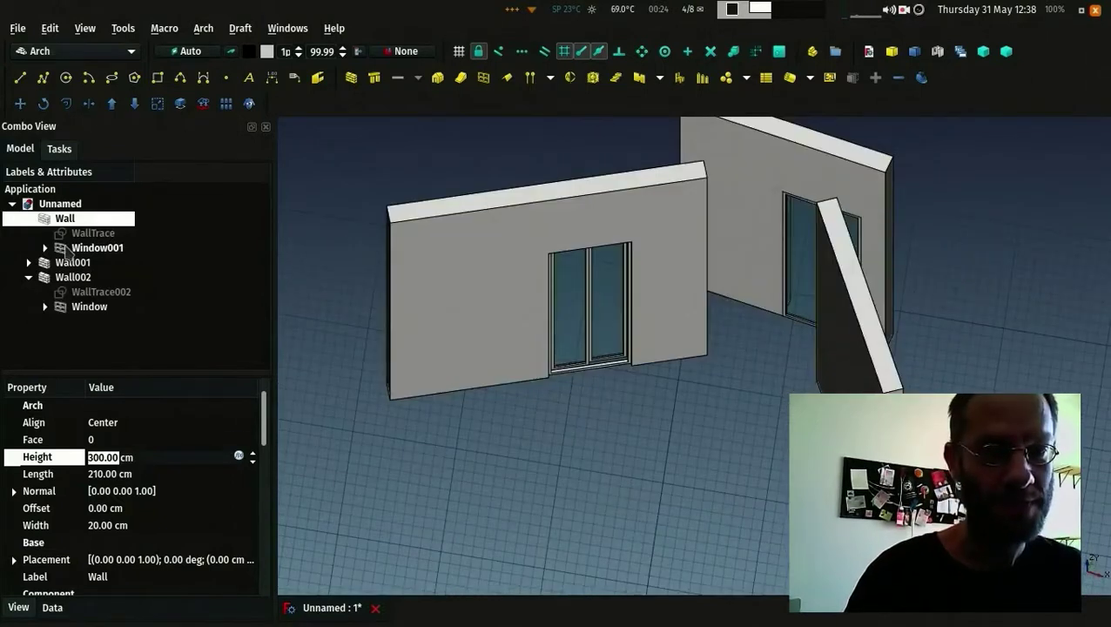
{"action": "left_click", "coordinate": [94, 247]}
{"action": "left_click", "coordinate": [87, 307]}
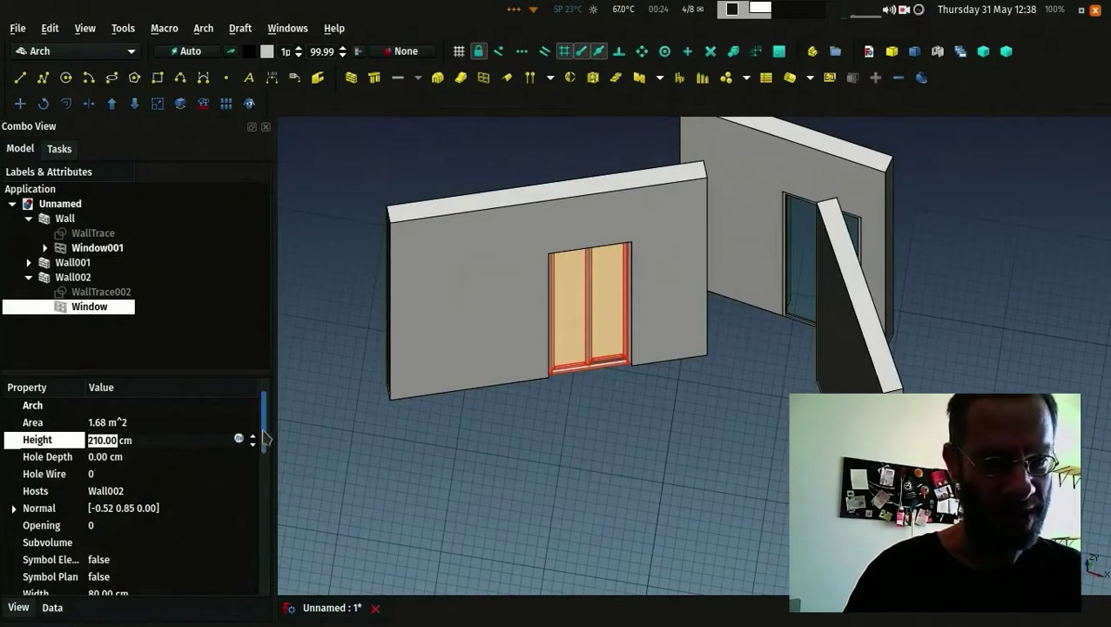
{"action": "left_click_drag", "start_coordinate": [263, 431], "coordinate": [304, 445]}
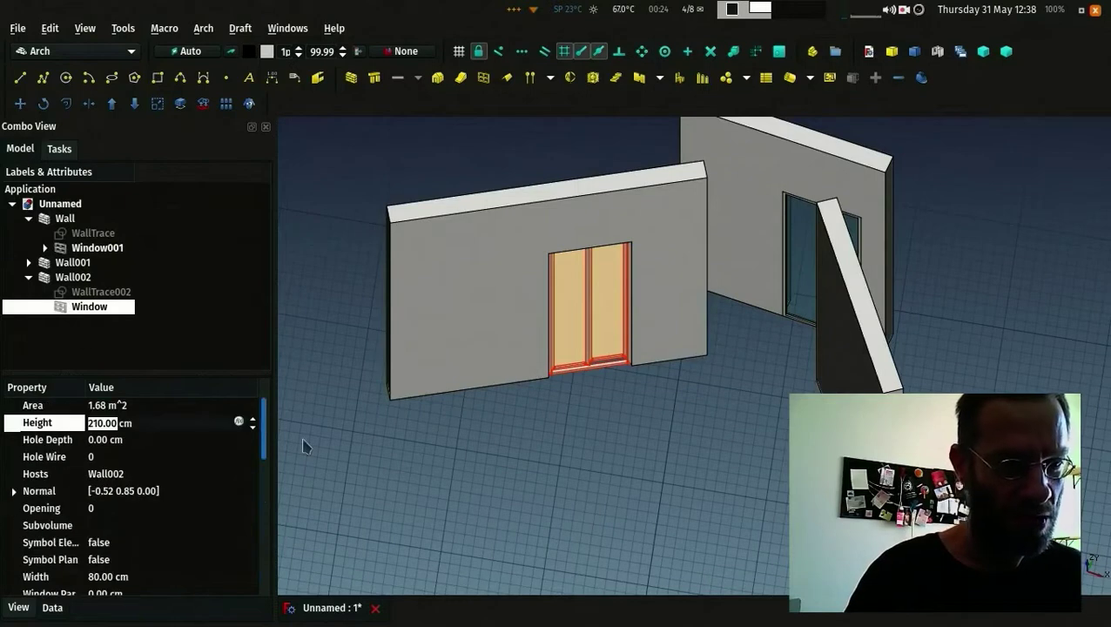
{"action": "left_click", "coordinate": [30, 477]}
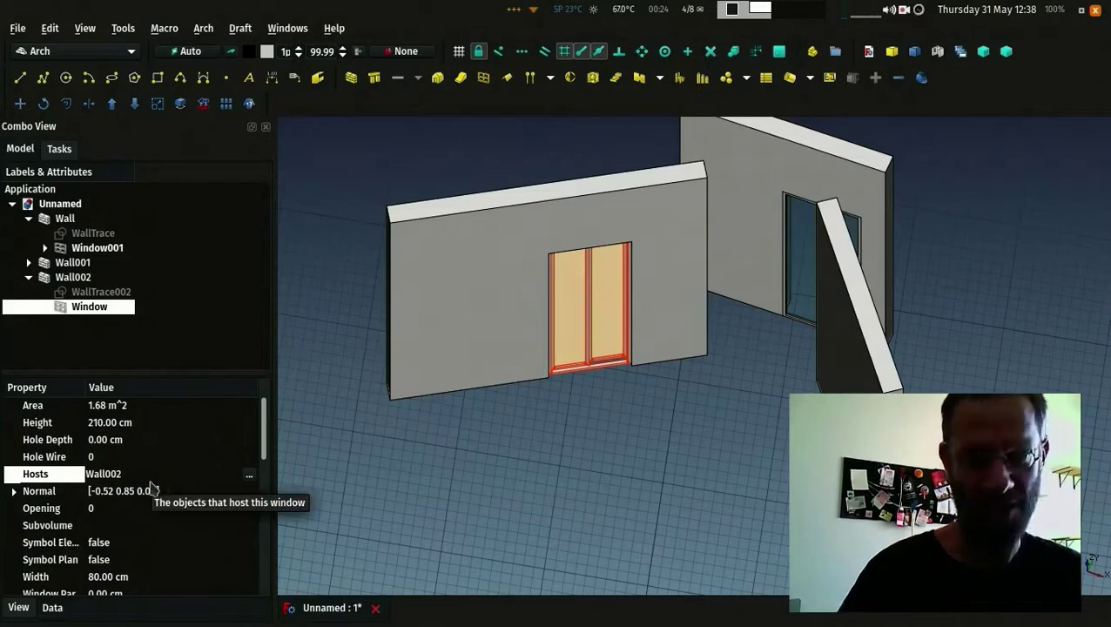
{"action": "middle_click_drag", "start_coordinate": [551, 471], "coordinate": [568, 451]}
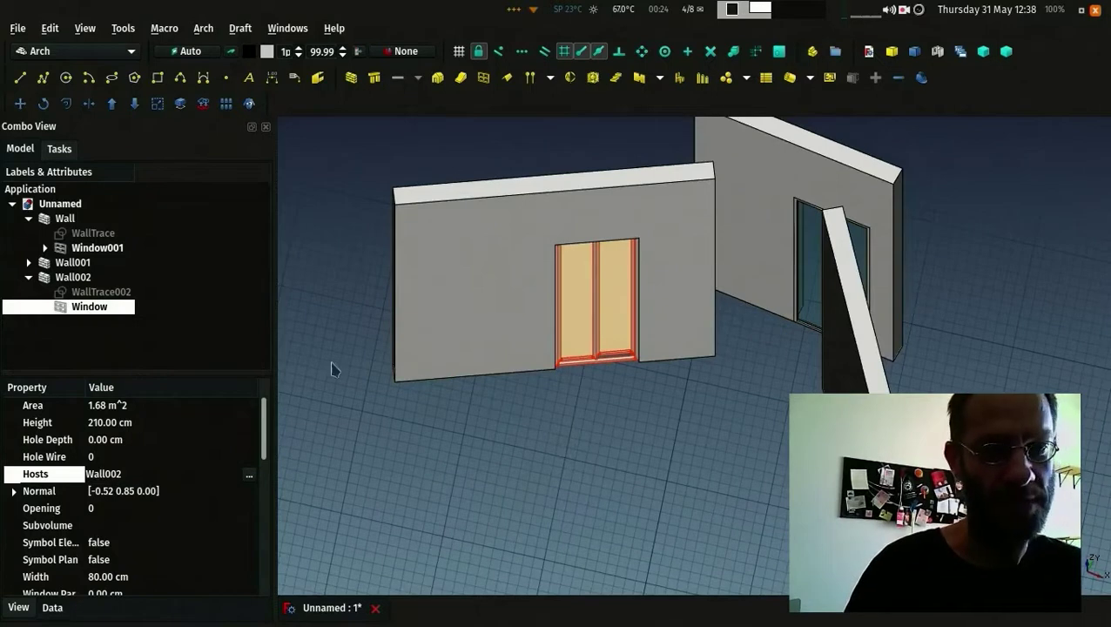
Step: Expand both windows in the model tree and inspect the base sketch under each one
{"action": "left_click", "coordinate": [45, 248]}
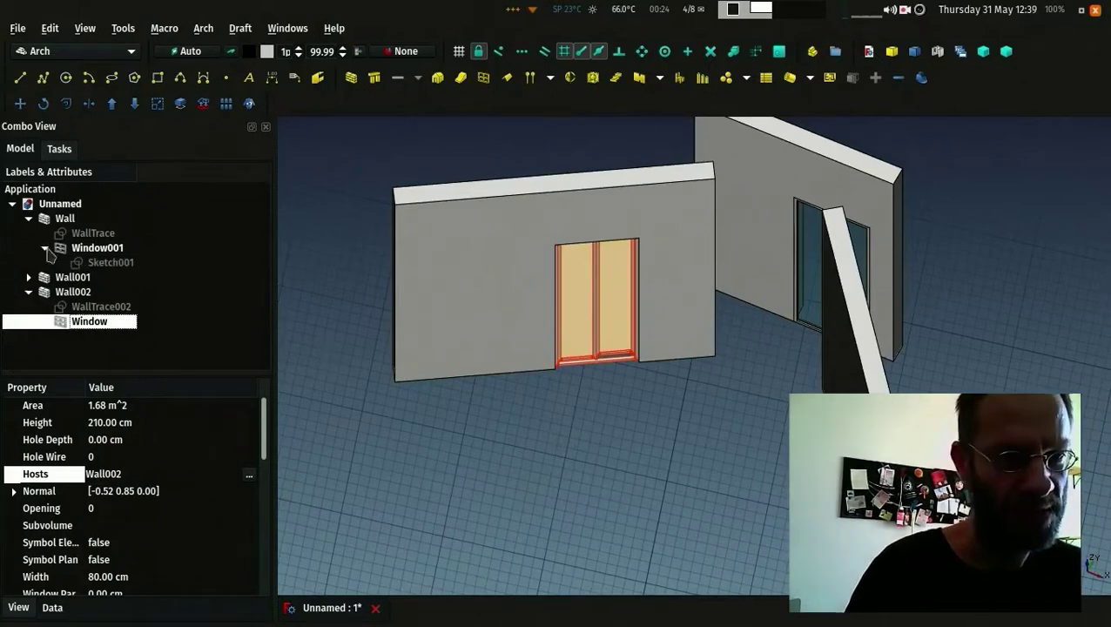
{"action": "left_click", "coordinate": [93, 263]}
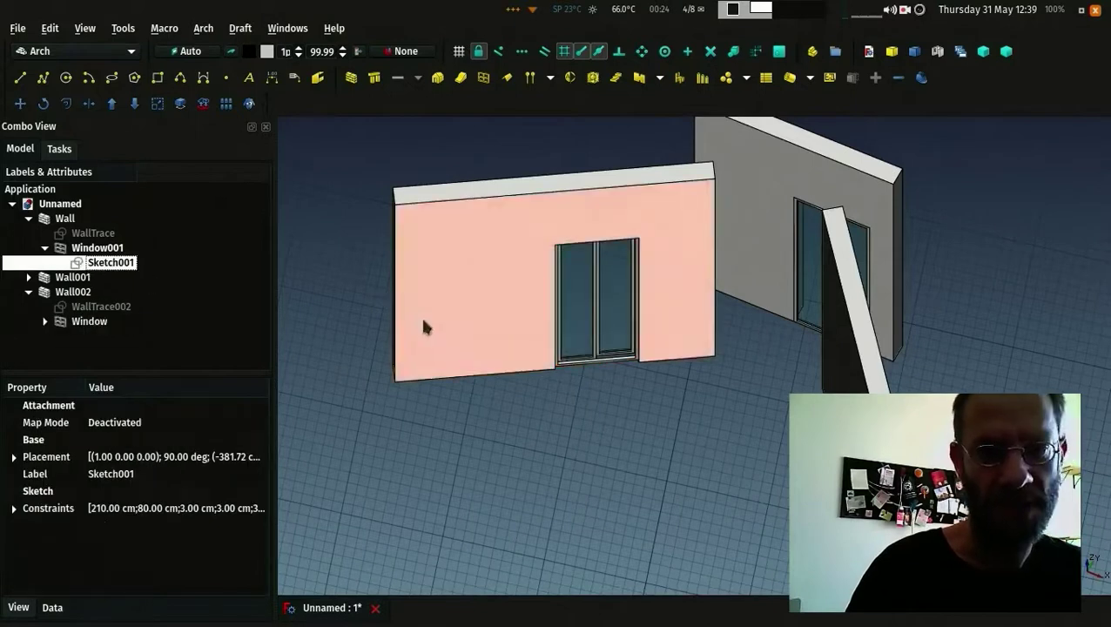
{"action": "mouse_move", "coordinate": [424, 325]}
{"action": "middle_mouse_down"}
{"action": "mouse_move", "coordinate": [448, 322]}
{"action": "mouse_move", "coordinate": [366, 328]}
{"action": "middle_mouse_up"}
{"action": "left_click", "coordinate": [45, 321]}
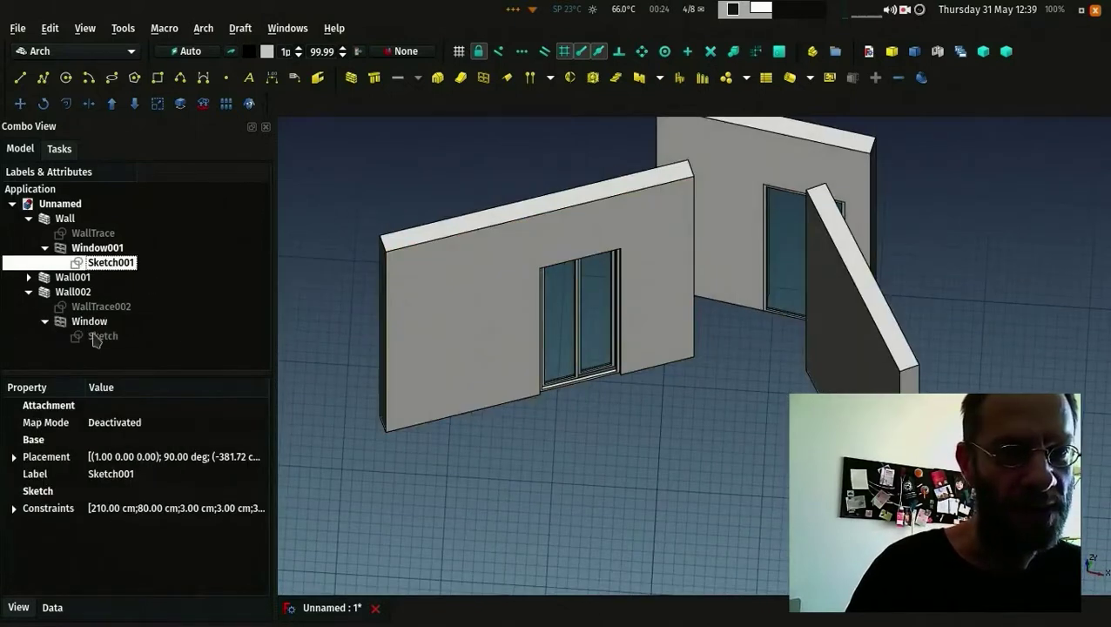
{"action": "left_click", "coordinate": [100, 337]}
{"action": "left_click", "coordinate": [98, 249]}
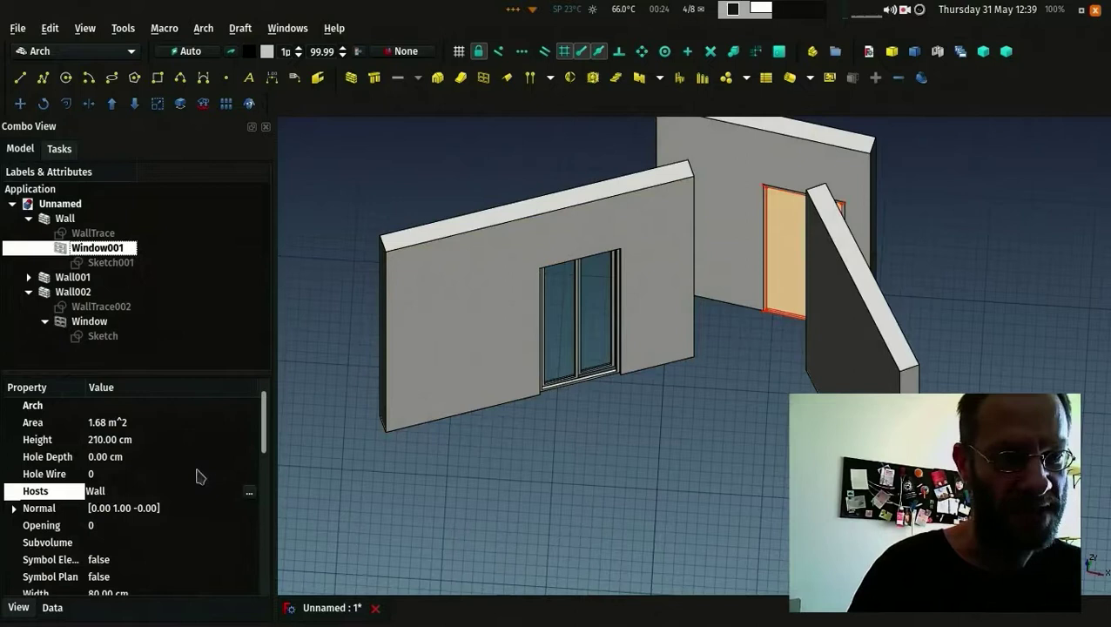
Step: Make the fixed window's base sketch, Sketch001, visible in the 3D view
{"action": "left_click", "coordinate": [103, 263]}
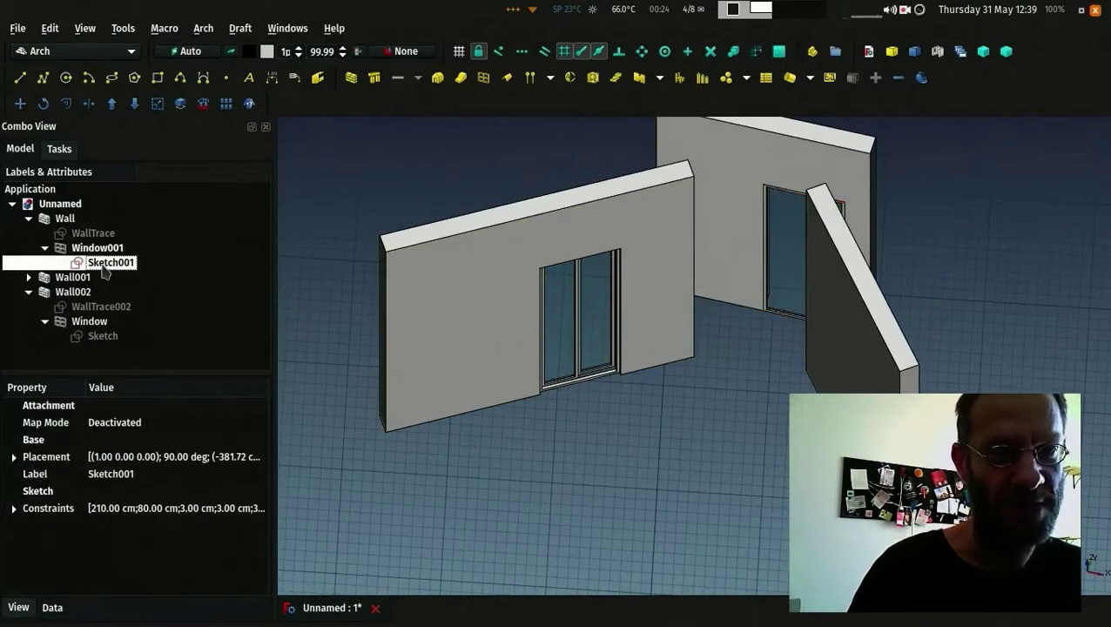
{"action": "key", "text": "v"}
{"action": "key", "text": "s"}
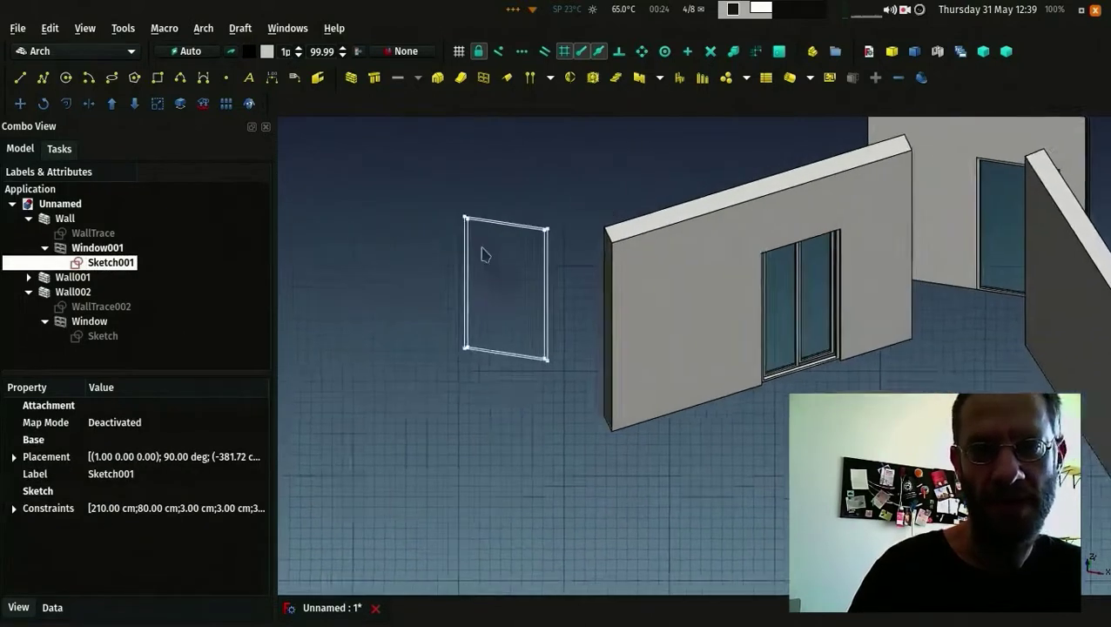
Step: In front view, draw a rectangle about 120 cm long and 190 cm high beside the visible base sketch
{"action": "mouse_move", "coordinate": [508, 377]}
{"action": "middle_mouse_down"}
{"action": "mouse_move", "coordinate": [553, 278]}
{"action": "mouse_move", "coordinate": [506, 354]}
{"action": "middle_mouse_up"}
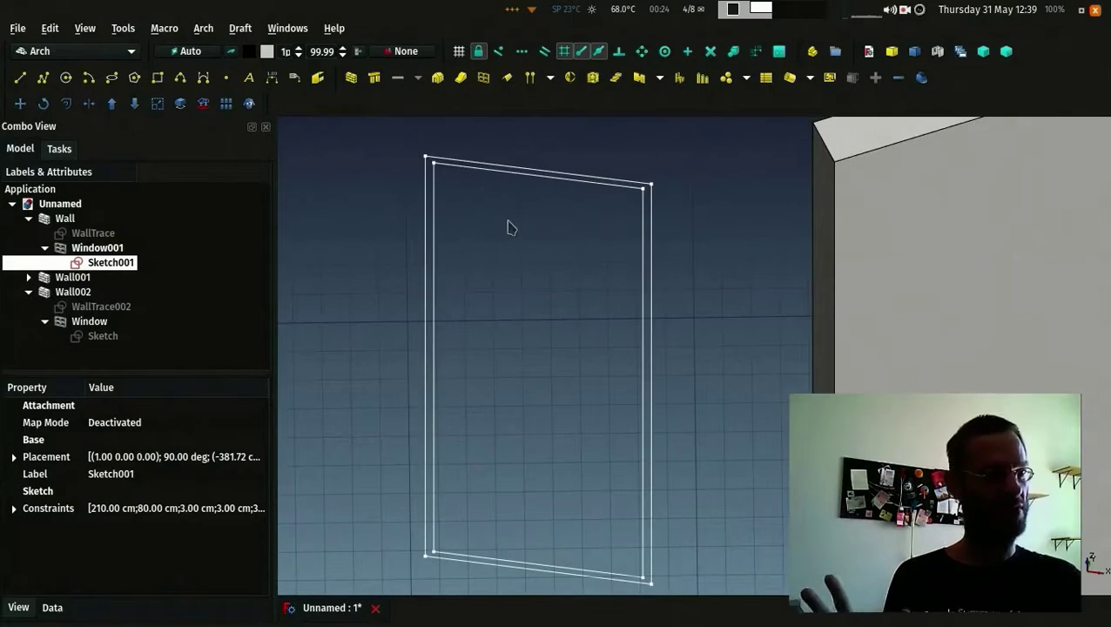
{"action": "key", "text": "0"}
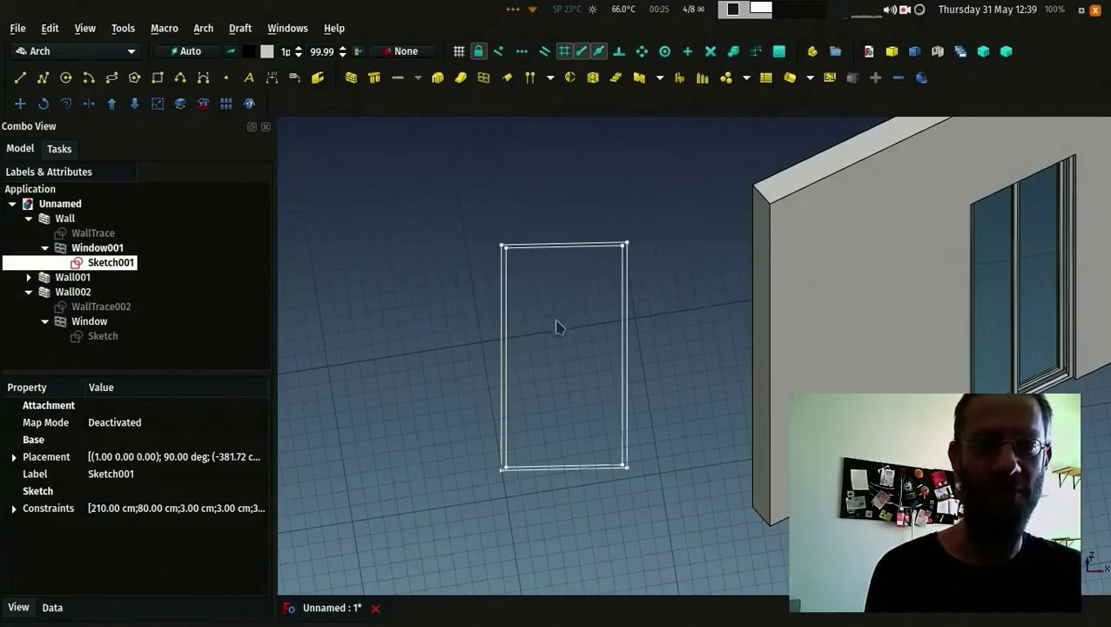
{"action": "mouse_move", "coordinate": [559, 325]}
{"action": "middle_mouse_down"}
{"action": "mouse_move", "coordinate": [555, 299]}
{"action": "mouse_move", "coordinate": [523, 281]}
{"action": "mouse_move", "coordinate": [487, 281]}
{"action": "middle_mouse_up"}
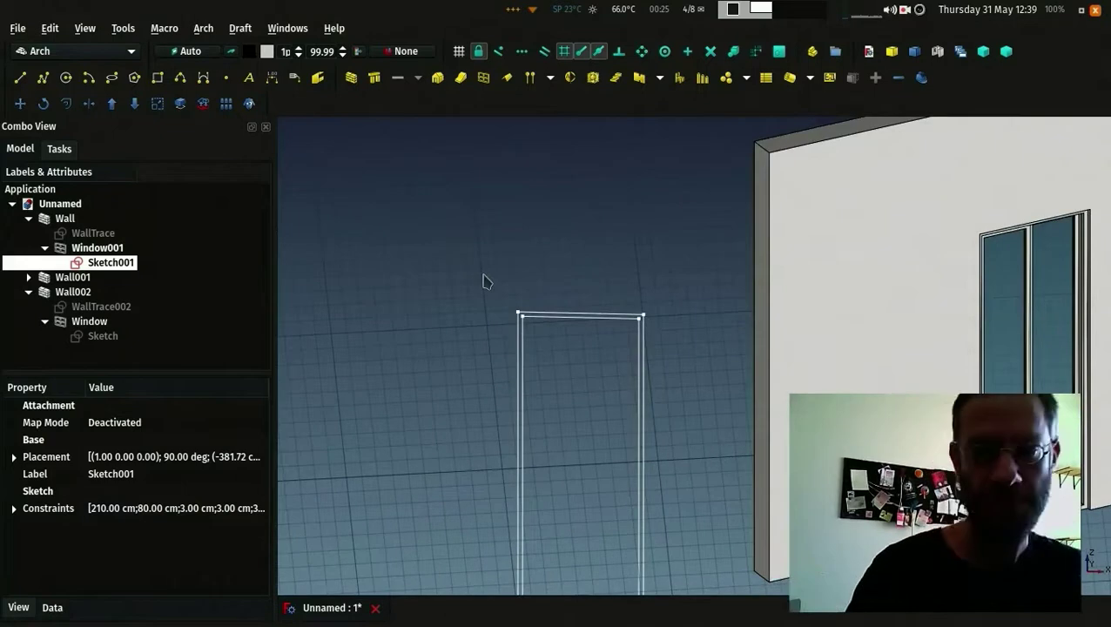
{"action": "middle_click_drag", "start_coordinate": [484, 283], "coordinate": [463, 221]}
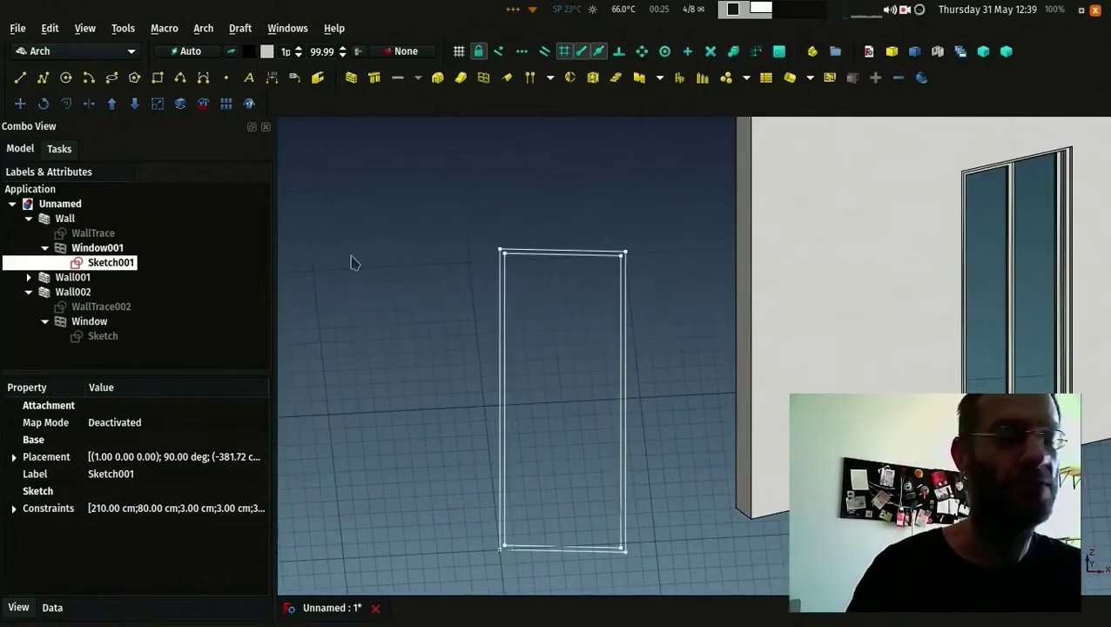
{"action": "key", "text": "2"}
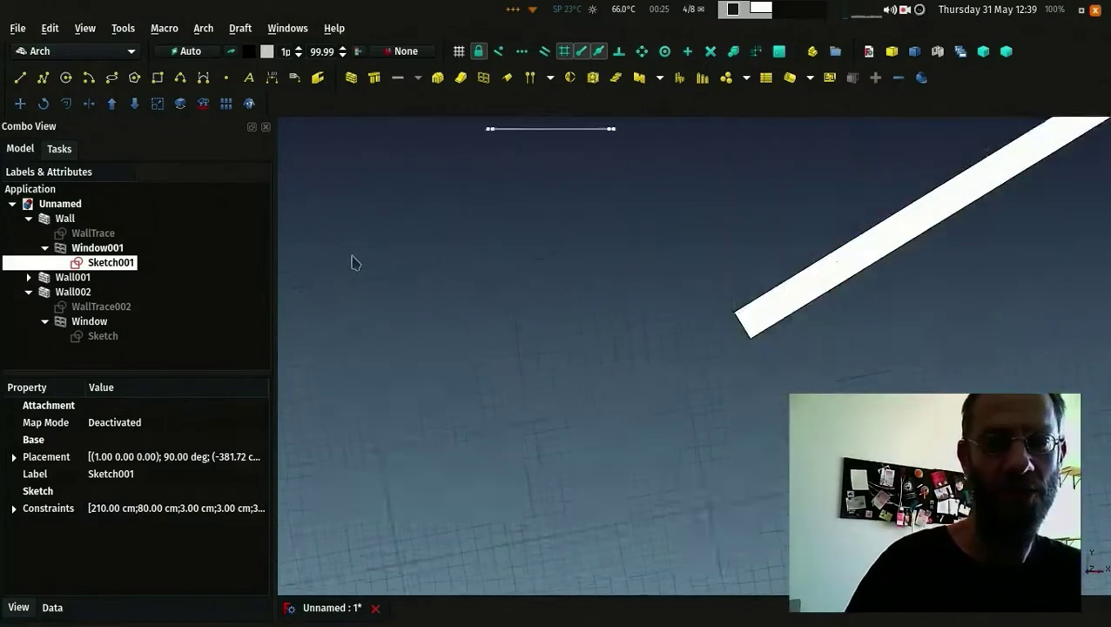
{"action": "scroll", "coordinate": [405, 330], "scroll_direction": "down", "scroll_amount": 2}
{"action": "mouse_move", "coordinate": [405, 330]}
{"action": "middle_mouse_down"}
{"action": "mouse_move", "coordinate": [453, 433]}
{"action": "mouse_move", "coordinate": [493, 245]}
{"action": "middle_mouse_up"}
{"action": "key", "text": "1"}
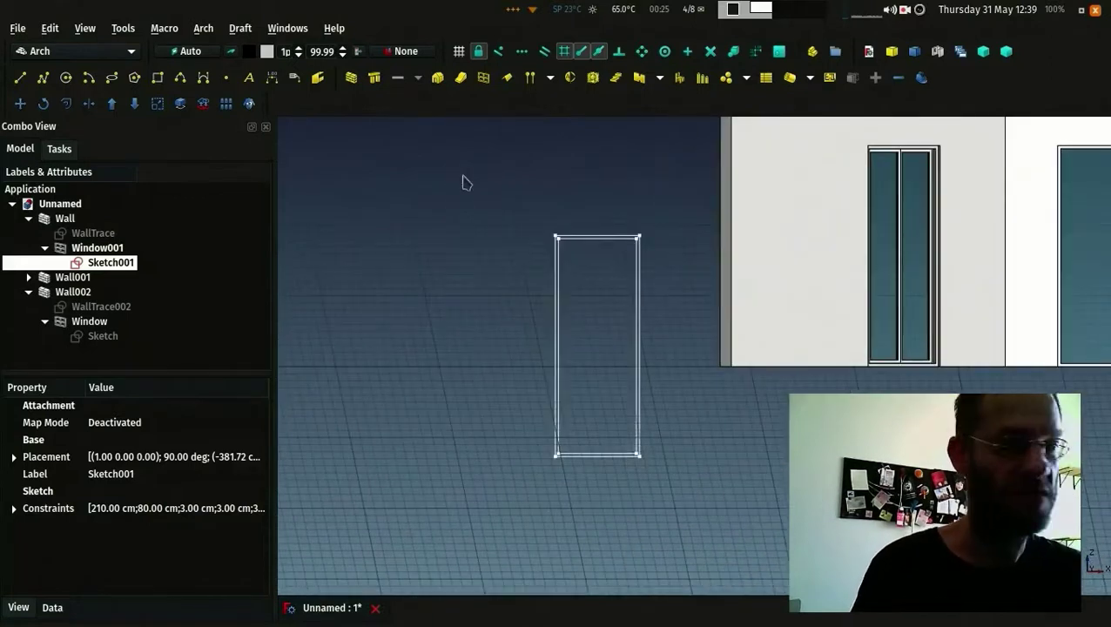
{"action": "left_click", "coordinate": [433, 173]}
{"action": "left_click", "coordinate": [158, 78]}
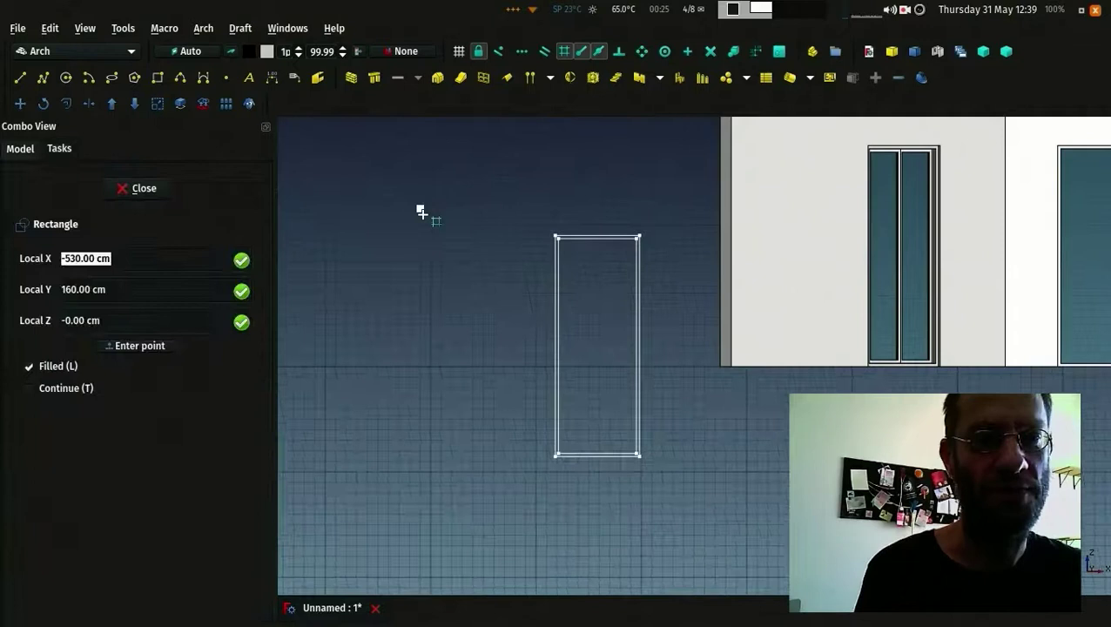
{"action": "left_click", "coordinate": [368, 260]}
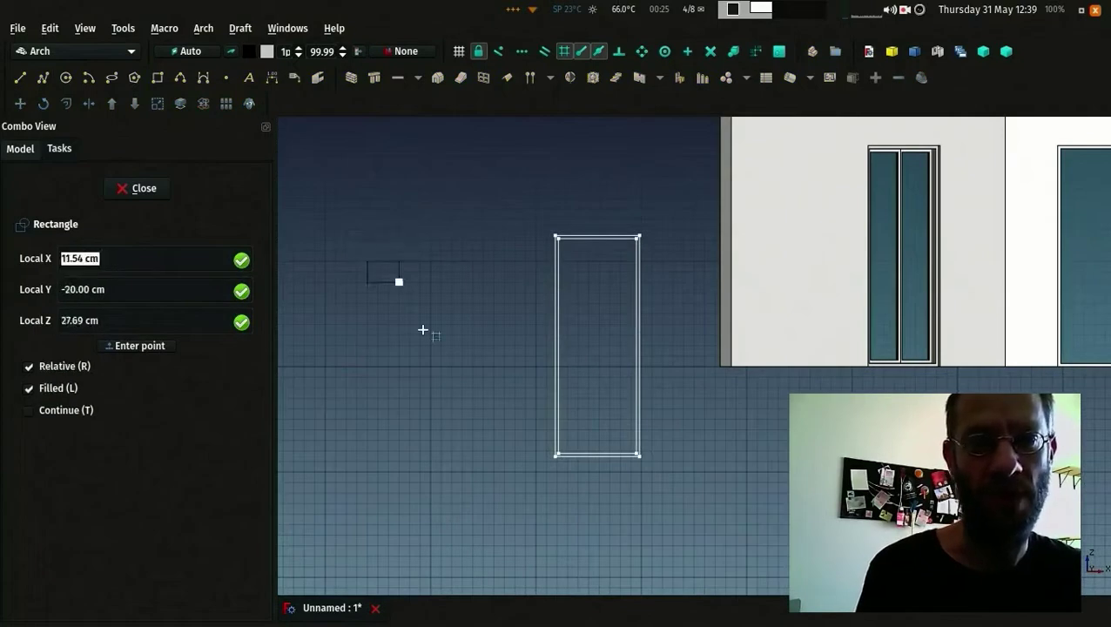
{"action": "left_click", "coordinate": [494, 460]}
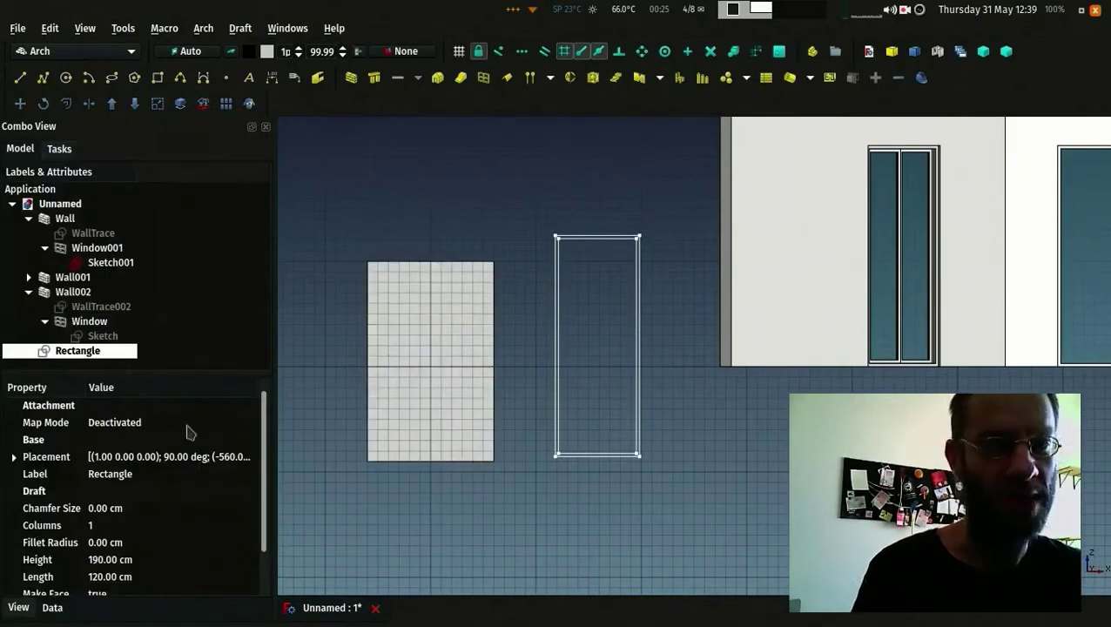
Step: Set the new rectangle's Make Face property to false
{"action": "scroll", "coordinate": [153, 567], "scroll_direction": "down", "scroll_amount": 2}
{"action": "left_click", "coordinate": [131, 559]}
{"action": "left_click", "coordinate": [139, 560]}
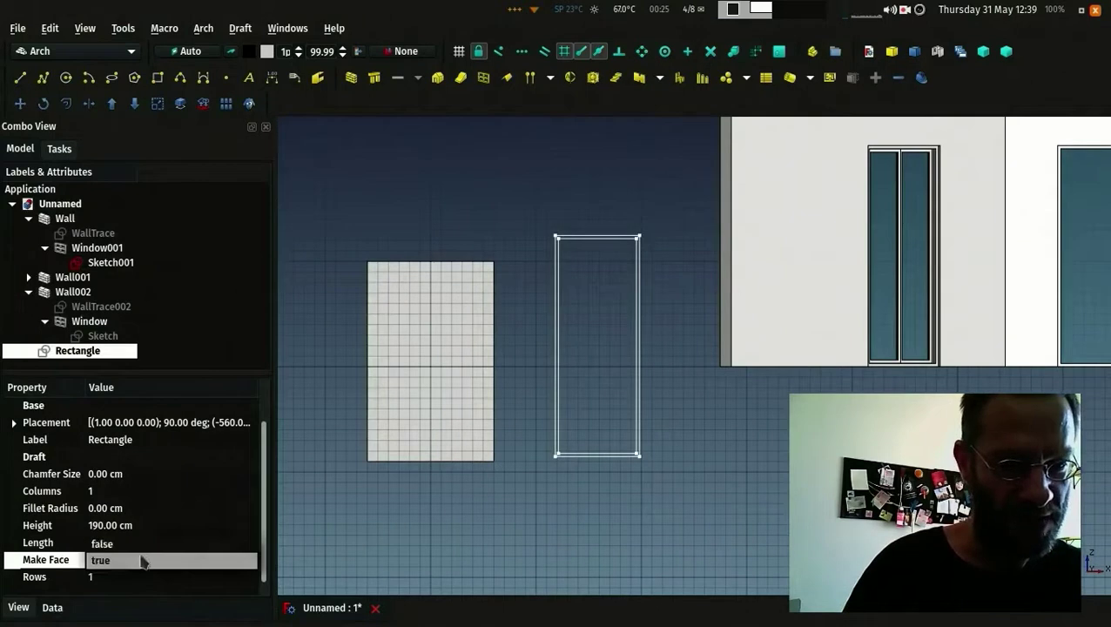
{"action": "left_click", "coordinate": [166, 542]}
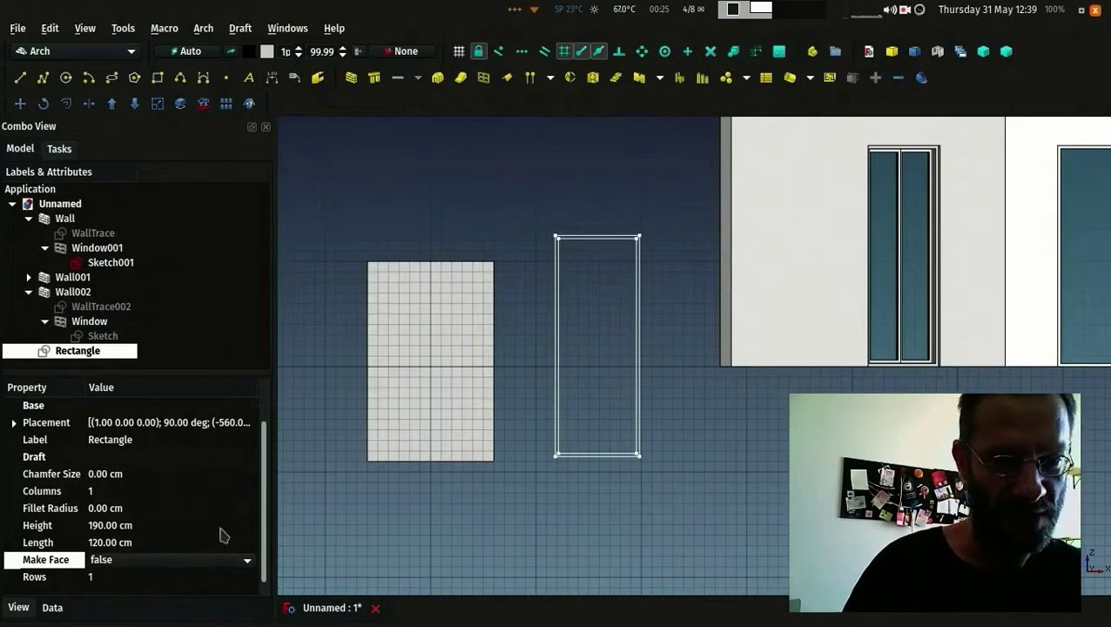
{"action": "left_click", "coordinate": [158, 77]}
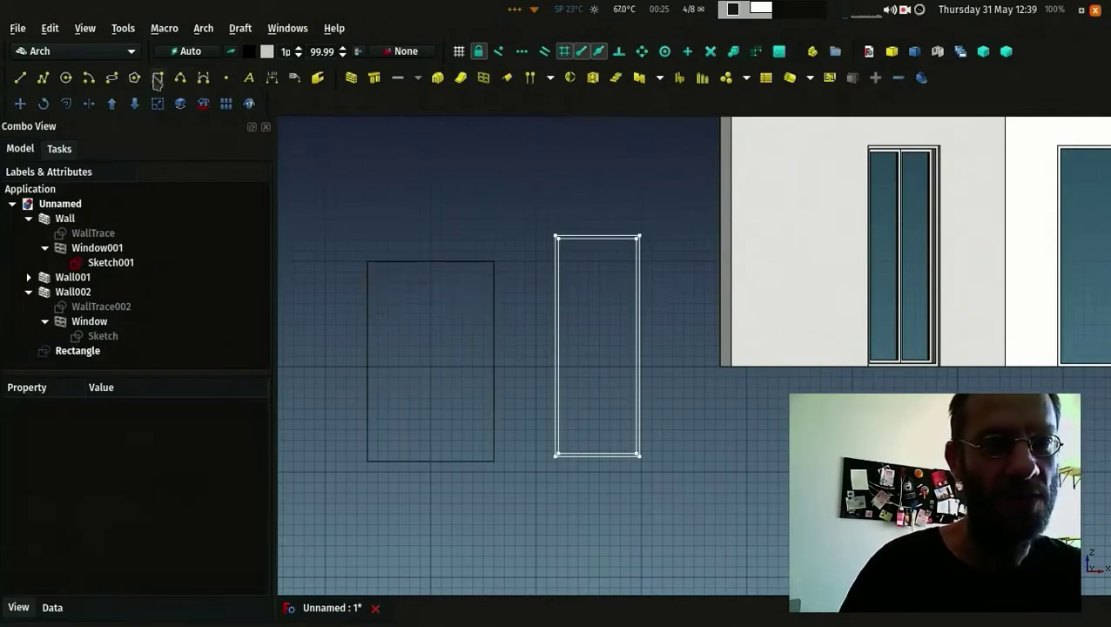
{"action": "left_click", "coordinate": [364, 254]}
{"action": "key", "text": "Escape"}
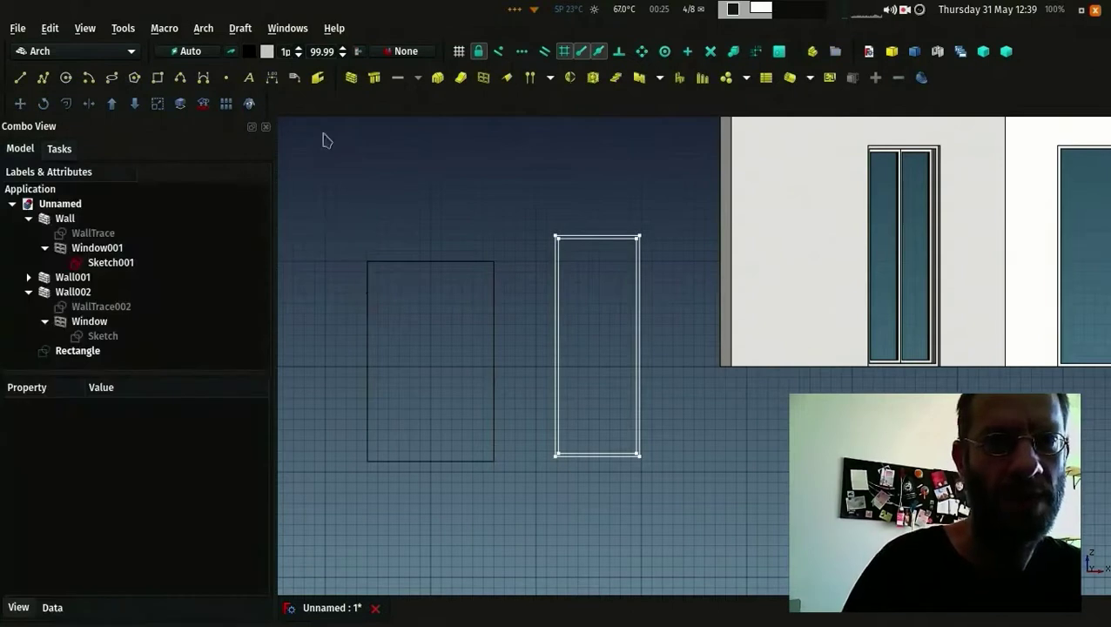
Step: Draw a second rectangle about 140 cm by 210 cm around the first one and set its Make Face to false
{"action": "left_click", "coordinate": [158, 77]}
{"action": "left_click", "coordinate": [357, 252]}
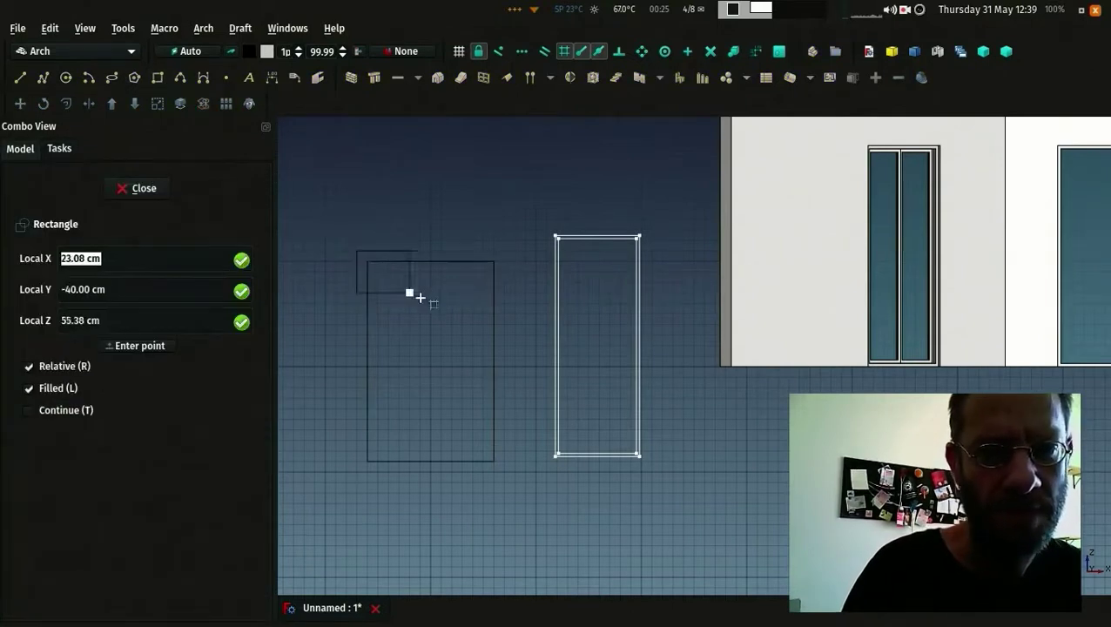
{"action": "left_click", "coordinate": [505, 472]}
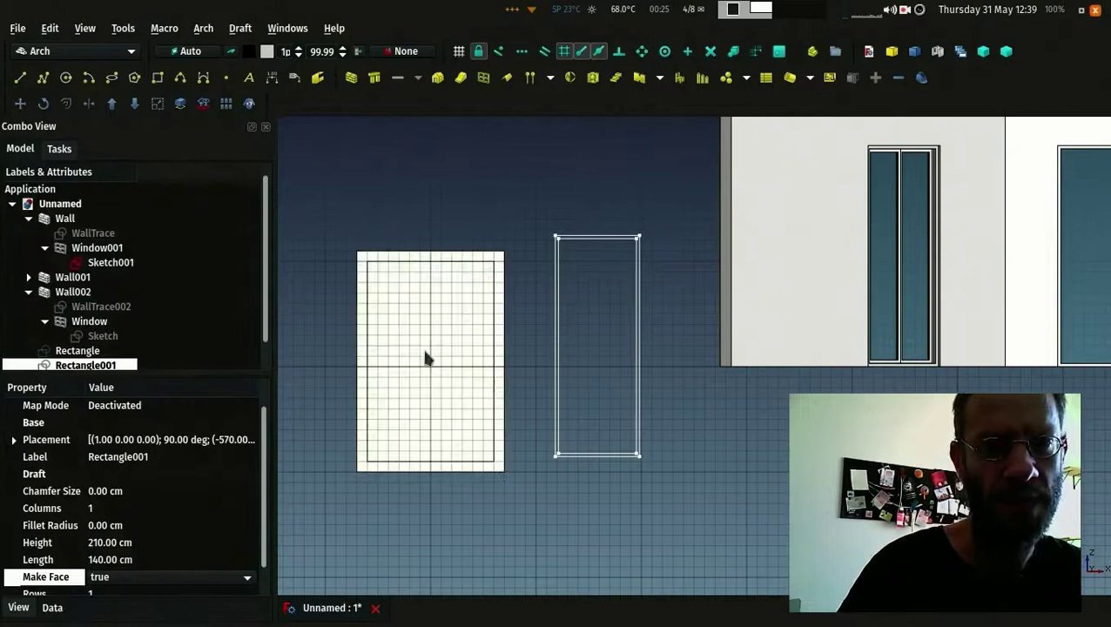
{"action": "left_click", "coordinate": [148, 576]}
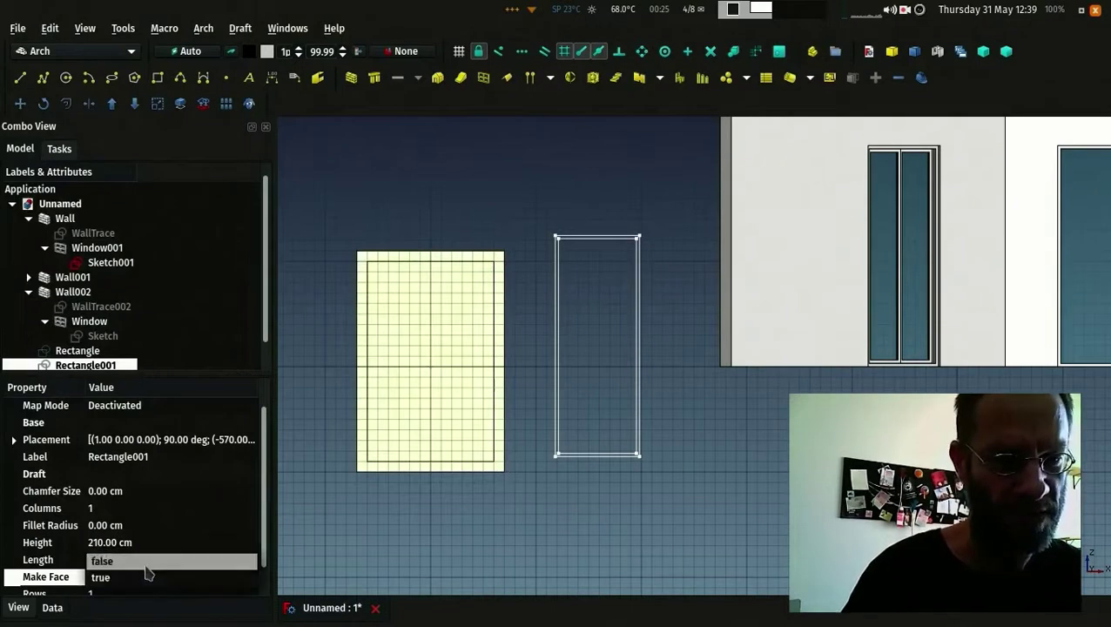
{"action": "left_click", "coordinate": [148, 561]}
{"action": "left_click", "coordinate": [394, 499]}
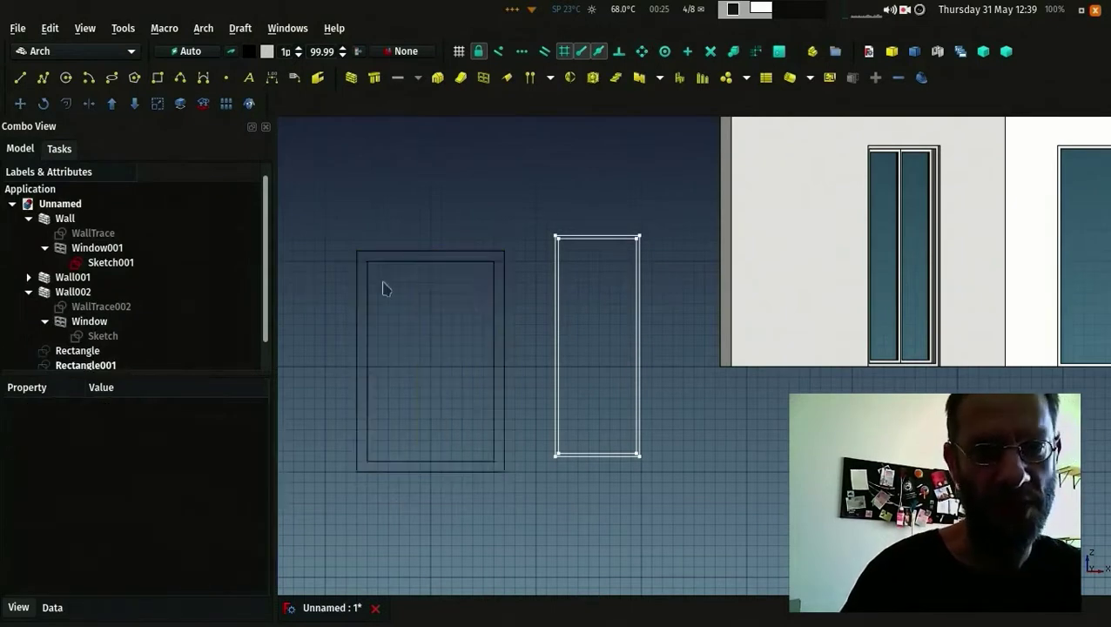
Step: Switch to the BIM workbench and combine the two nested rectangles into one compound
{"action": "scroll", "coordinate": [383, 280], "scroll_direction": "up", "scroll_amount": 2}
{"action": "left_click", "coordinate": [78, 350]}
{"action": "left_click", "coordinate": [85, 365], "text": "ctrl"}
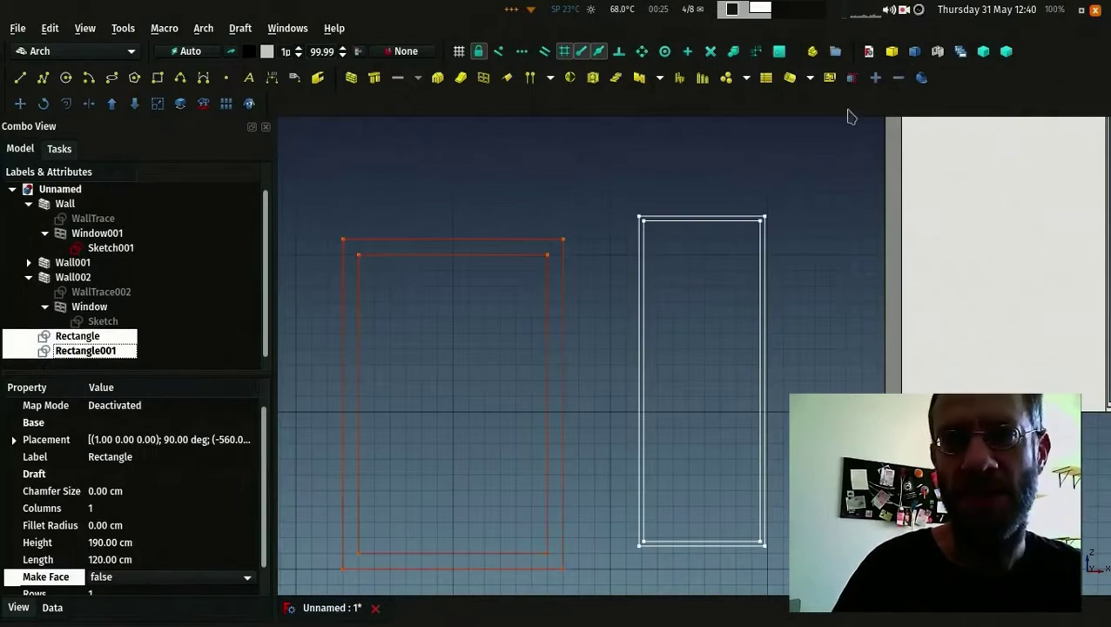
{"action": "left_click", "coordinate": [133, 51]}
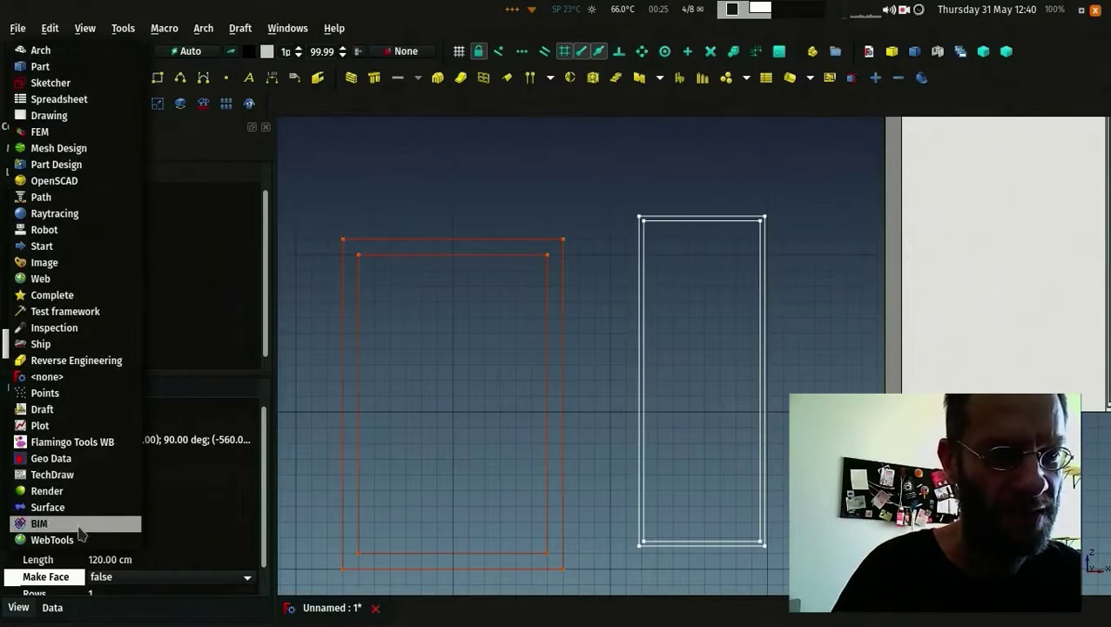
{"action": "left_click", "coordinate": [79, 525]}
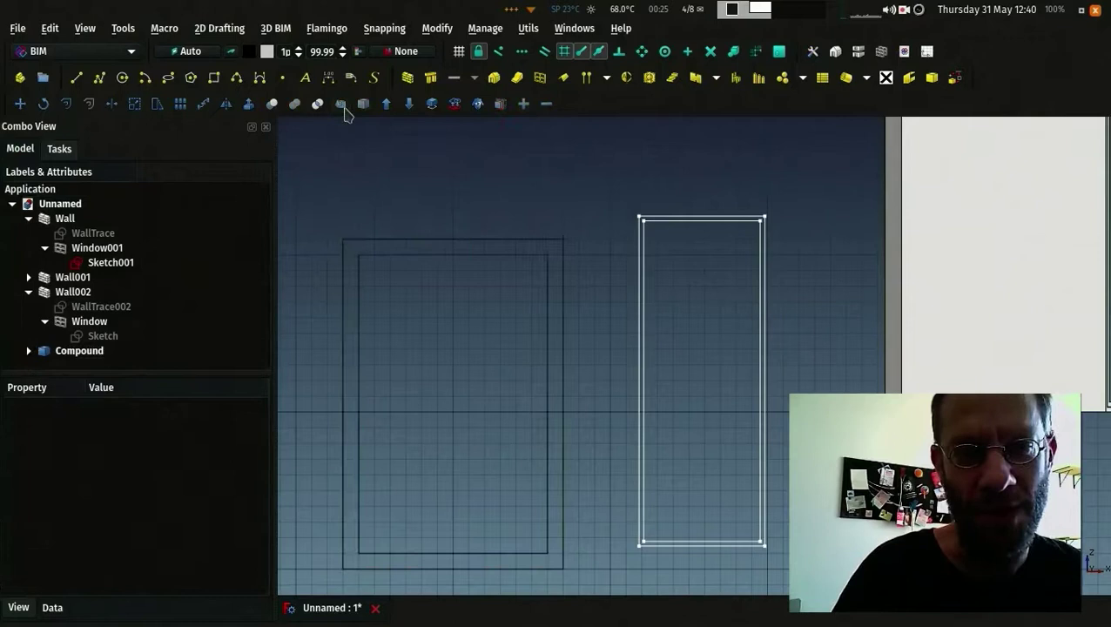
{"action": "scroll", "coordinate": [490, 176], "scroll_direction": "down", "scroll_amount": 2}
{"action": "left_click", "coordinate": [59, 353]}
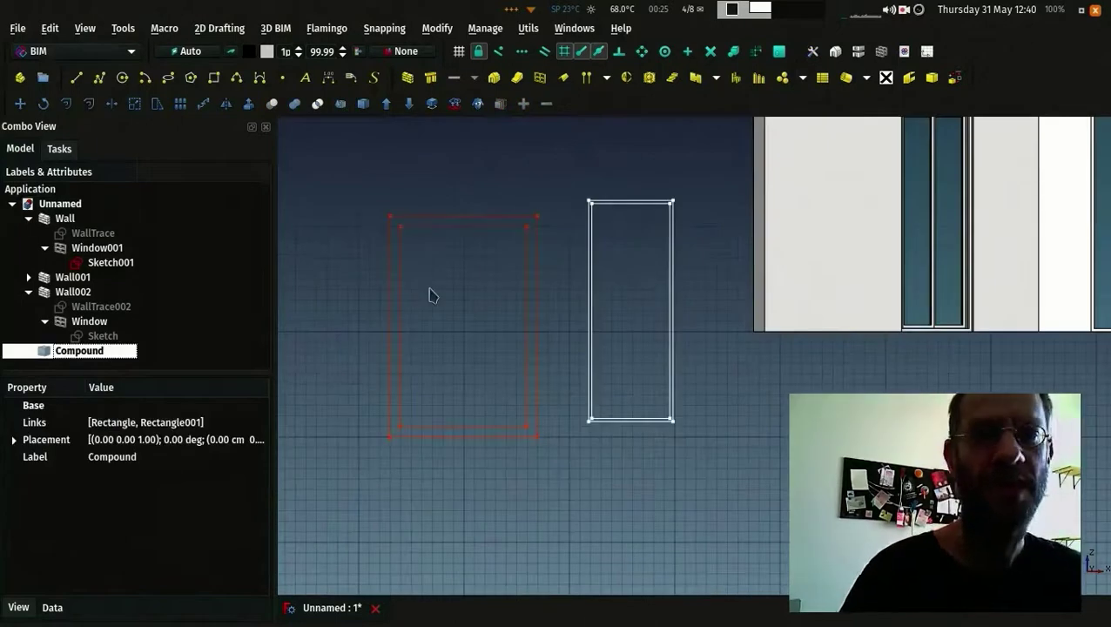
Step: Examine the rectangle compound, the base sketch beside it and the fixed window in the back wall
{"action": "middle_click_drag", "start_coordinate": [447, 300], "coordinate": [518, 327]}
{"action": "left_click", "coordinate": [490, 236]}
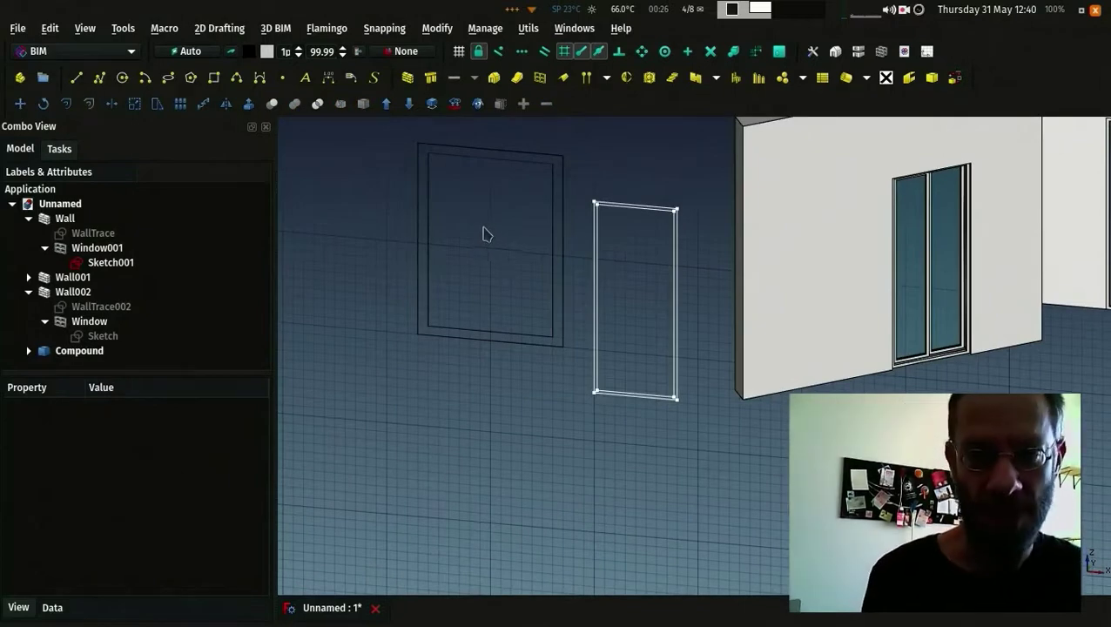
{"action": "middle_click_drag", "start_coordinate": [490, 235], "coordinate": [744, 302]}
{"action": "mouse_move", "coordinate": [955, 235]}
{"action": "middle_mouse_down"}
{"action": "mouse_move", "coordinate": [921, 208]}
{"action": "mouse_move", "coordinate": [932, 216]}
{"action": "middle_mouse_up"}
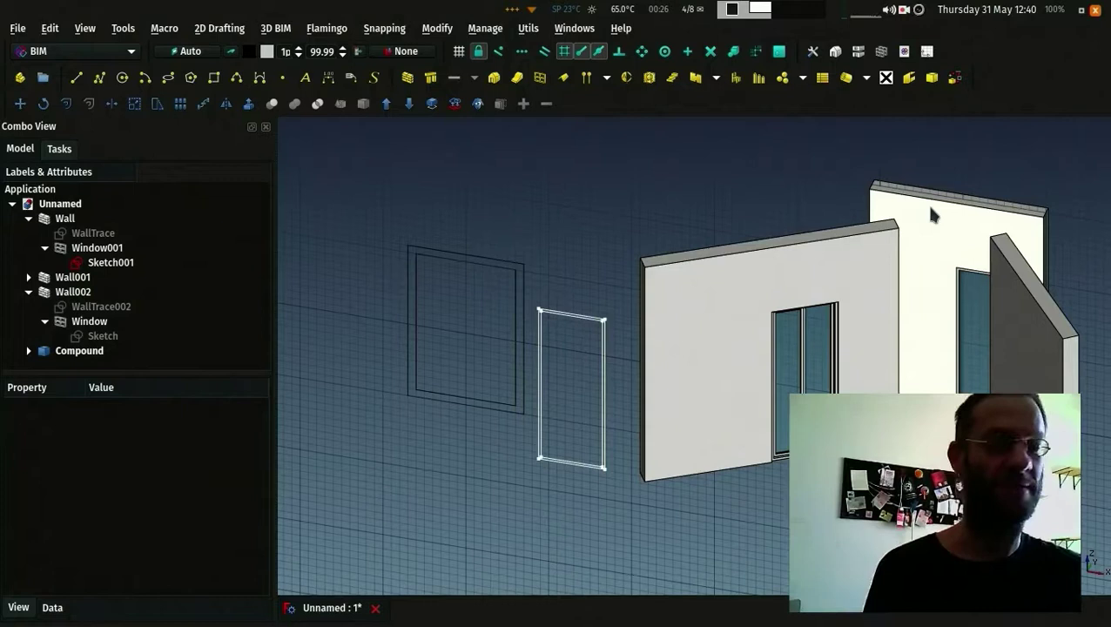
{"action": "scroll", "coordinate": [593, 187], "scroll_direction": "up", "scroll_amount": 3}
{"action": "middle_click_drag", "start_coordinate": [593, 187], "coordinate": [612, 377]}
{"action": "scroll", "coordinate": [613, 308], "scroll_direction": "up", "scroll_amount": 2}
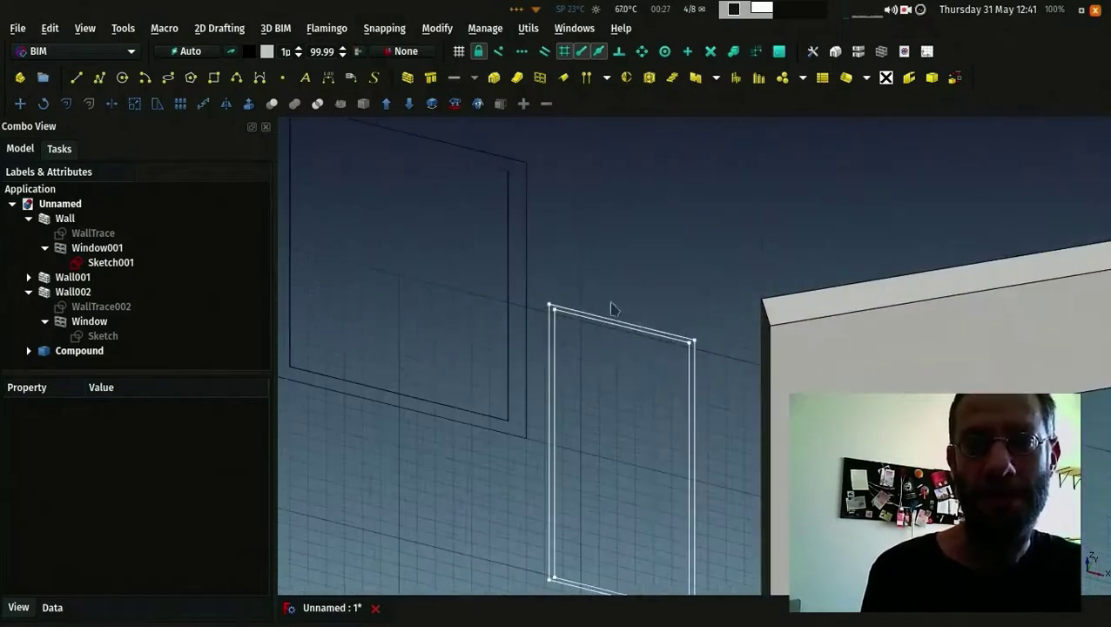
{"action": "scroll", "coordinate": [367, 272], "scroll_direction": "down", "scroll_amount": 4}
{"action": "middle_click_drag", "start_coordinate": [366, 273], "coordinate": [677, 327]}
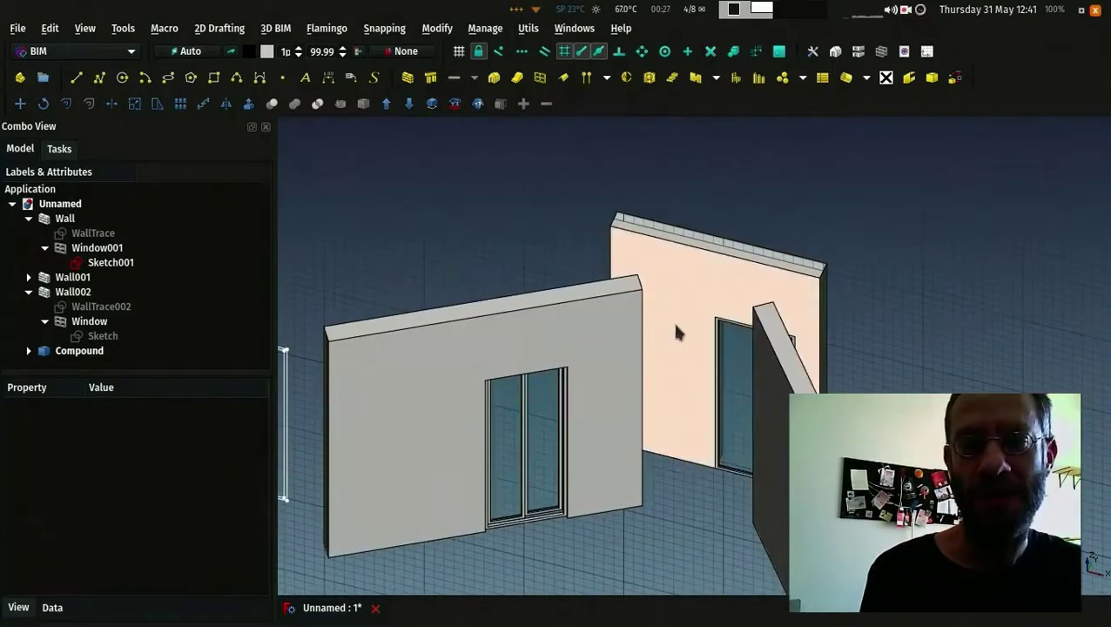
{"action": "left_click", "coordinate": [743, 372]}
{"action": "middle_click_drag", "start_coordinate": [743, 371], "coordinate": [784, 296]}
{"action": "scroll", "coordinate": [796, 277], "scroll_direction": "up", "scroll_amount": 1}
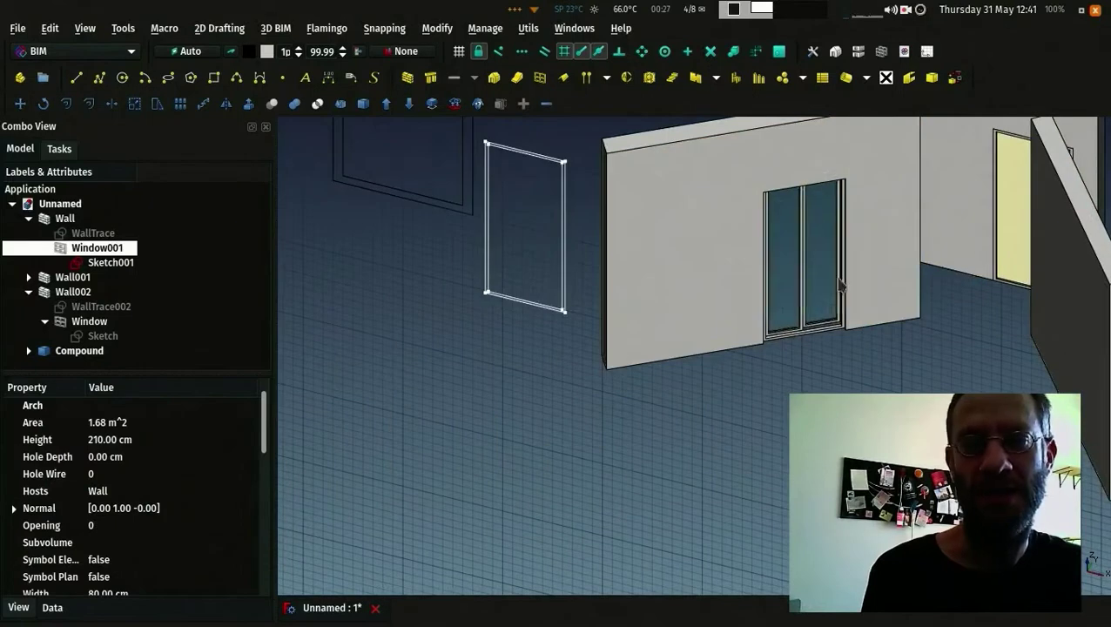
Step: Make the base sketch under the sliding window visible in the 3D view
{"action": "left_click", "coordinate": [795, 277]}
{"action": "left_click", "coordinate": [104, 336]}
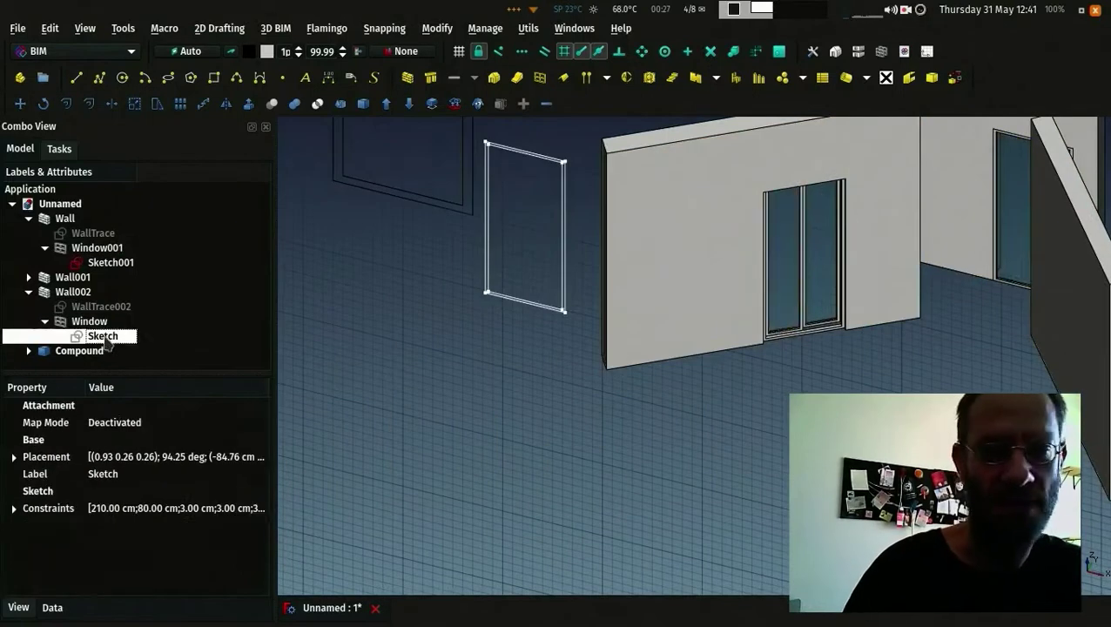
{"action": "mouse_move", "coordinate": [801, 252]}
{"action": "middle_mouse_down"}
{"action": "mouse_move", "coordinate": [324, 360]}
{"action": "mouse_move", "coordinate": [409, 431]}
{"action": "middle_mouse_up"}
{"action": "scroll", "coordinate": [322, 362], "scroll_direction": "down", "scroll_amount": 3}
{"action": "left_click", "coordinate": [321, 358]}
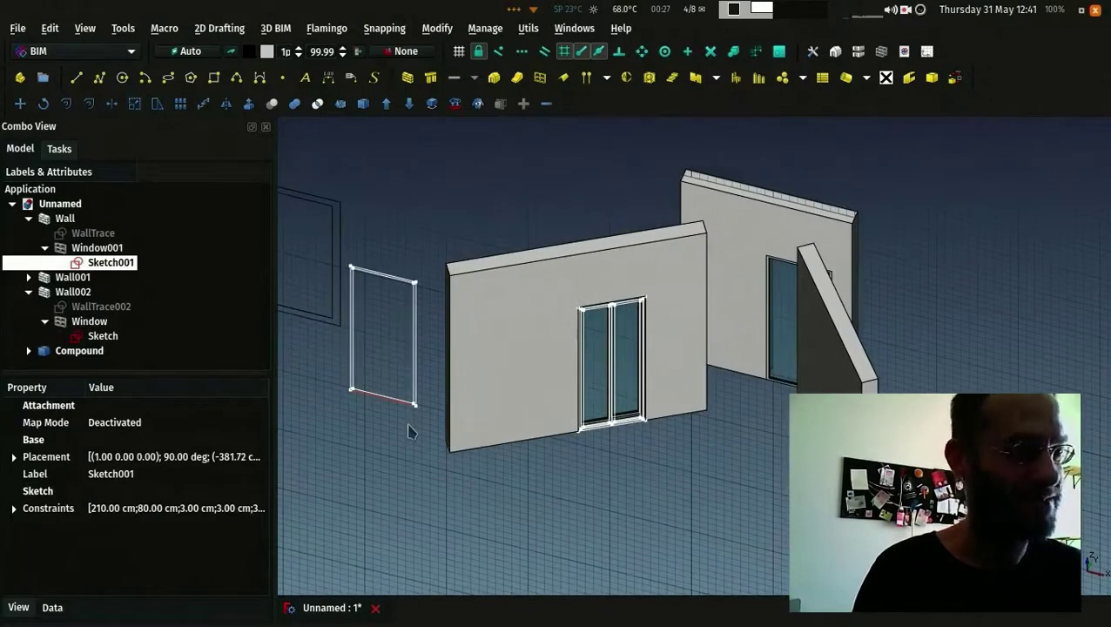
Step: Inspect how the sliding window's base sketch outlines its frame and panes in the front wall
{"action": "scroll", "coordinate": [601, 213], "scroll_direction": "up", "scroll_amount": 5}
{"action": "middle_click_drag", "start_coordinate": [601, 213], "coordinate": [571, 208]}
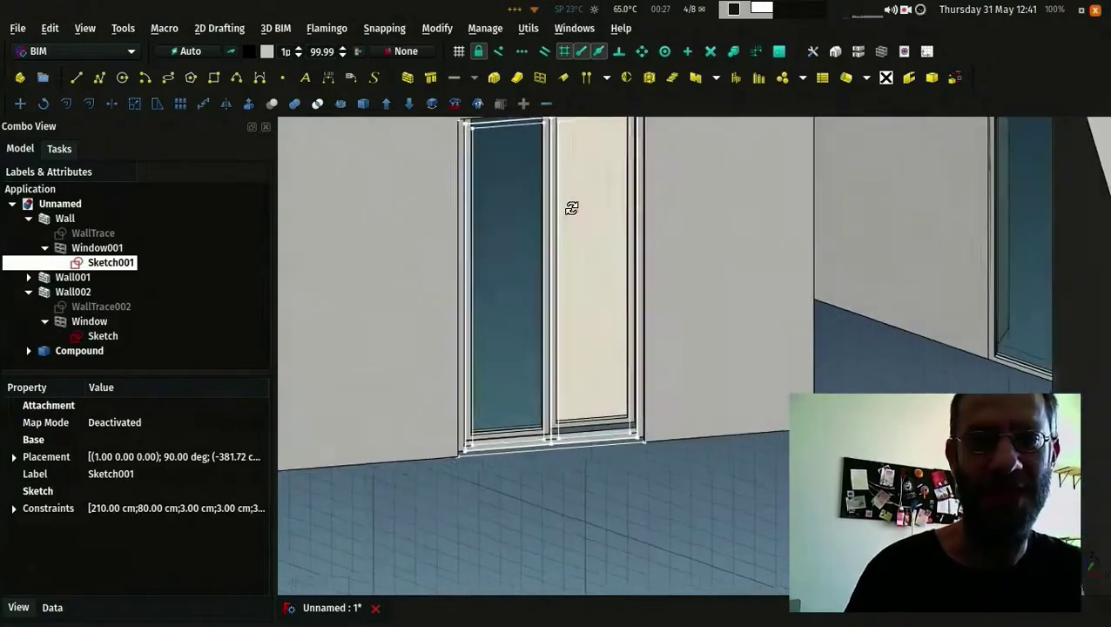
{"action": "scroll", "coordinate": [571, 208], "scroll_direction": "down", "scroll_amount": 3}
{"action": "middle_click_drag", "start_coordinate": [588, 295], "coordinate": [511, 318]}
{"action": "scroll", "coordinate": [511, 318], "scroll_direction": "down", "scroll_amount": 5}
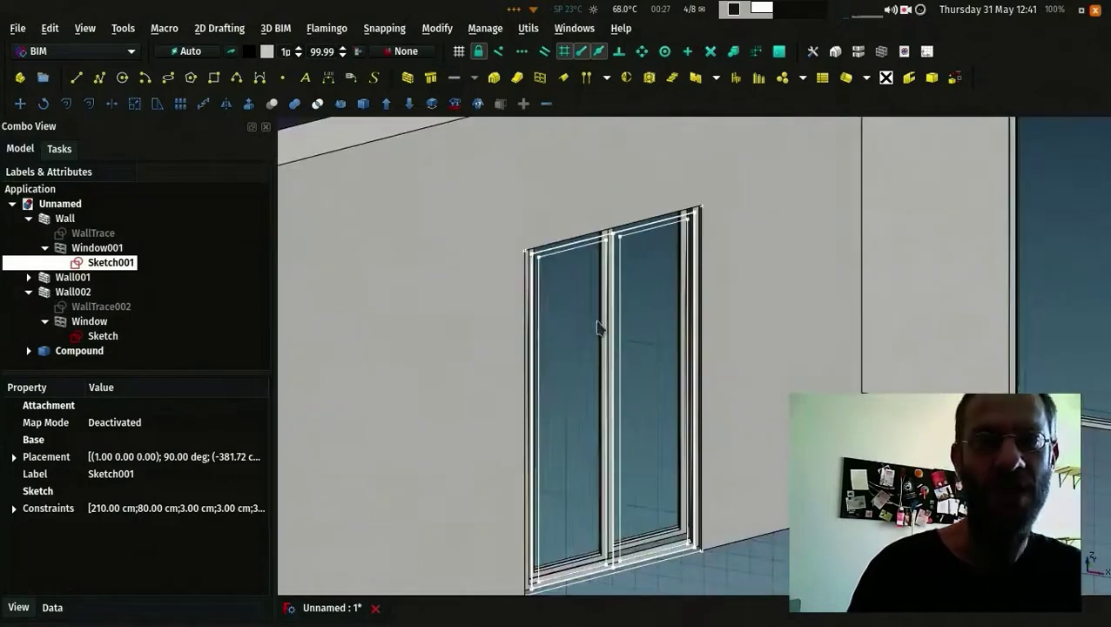
{"action": "scroll", "coordinate": [599, 329], "scroll_direction": "down", "scroll_amount": 5}
{"action": "middle_click_drag", "start_coordinate": [599, 330], "coordinate": [806, 252]}
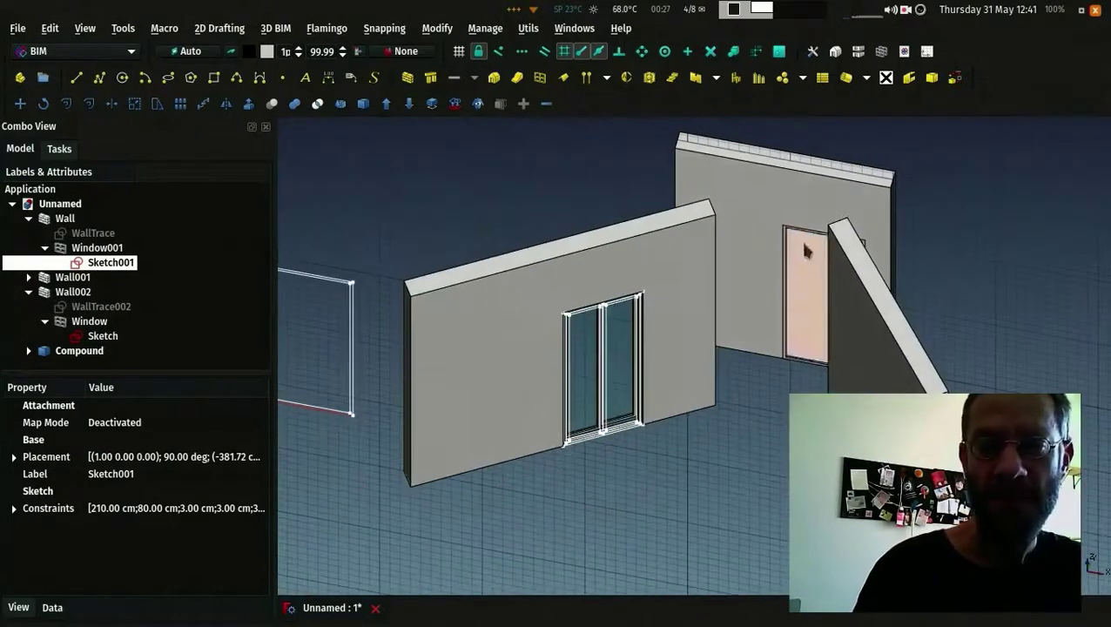
Step: Set the width of the fixed window in the back wall to 120 cm and view its resized base sketch
{"action": "left_click", "coordinate": [806, 251]}
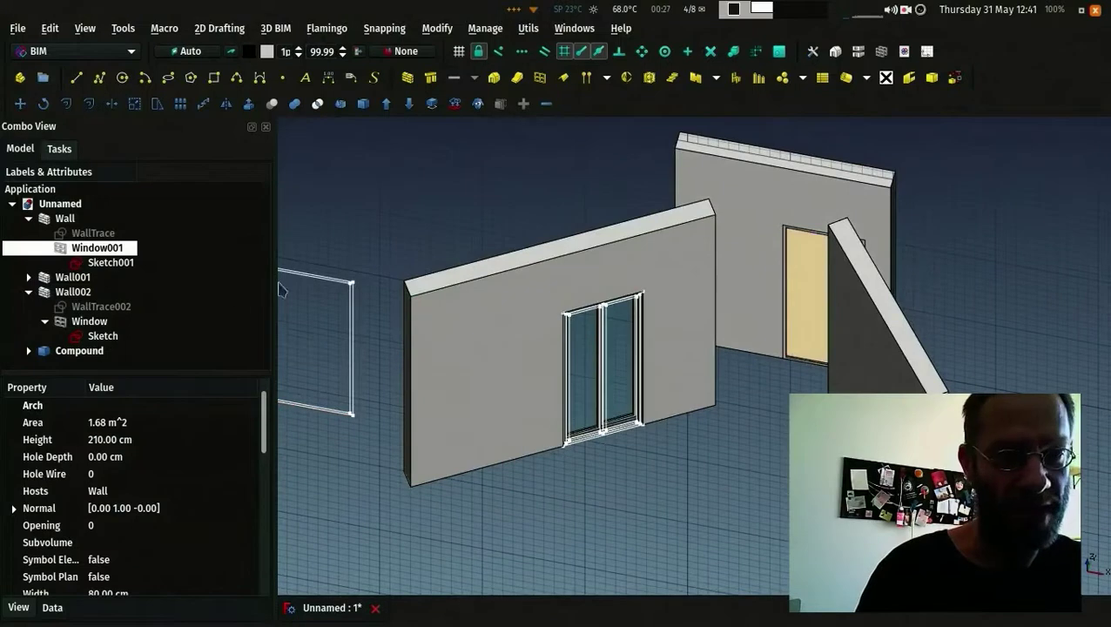
{"action": "scroll", "coordinate": [410, 268], "scroll_direction": "down", "scroll_amount": 3}
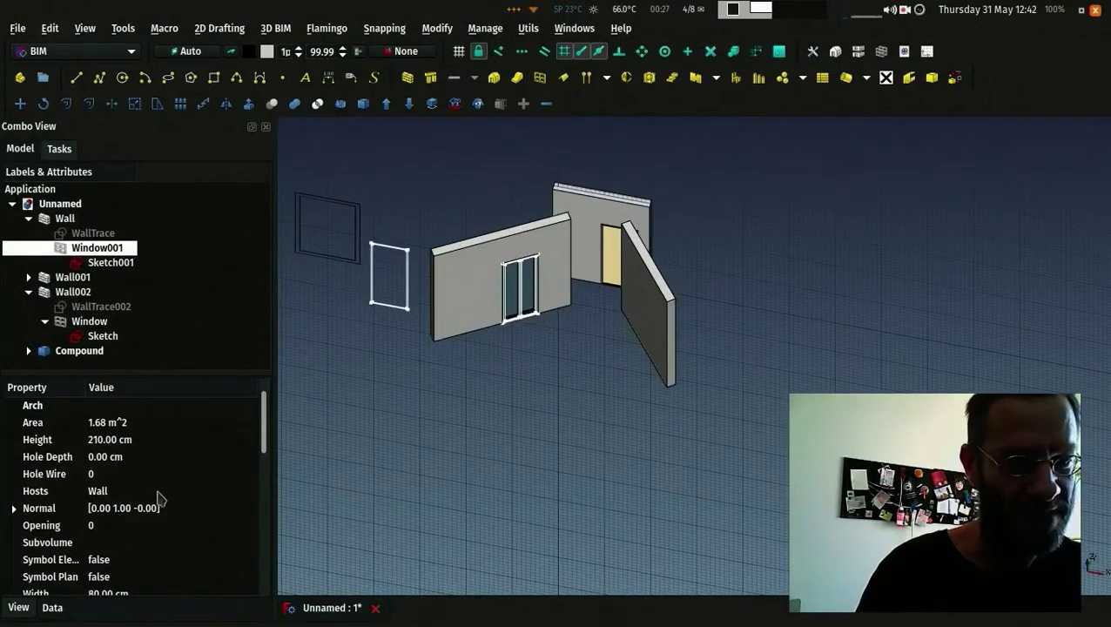
{"action": "scroll", "coordinate": [159, 499], "scroll_direction": "down", "scroll_amount": 1}
{"action": "left_click", "coordinate": [150, 543]}
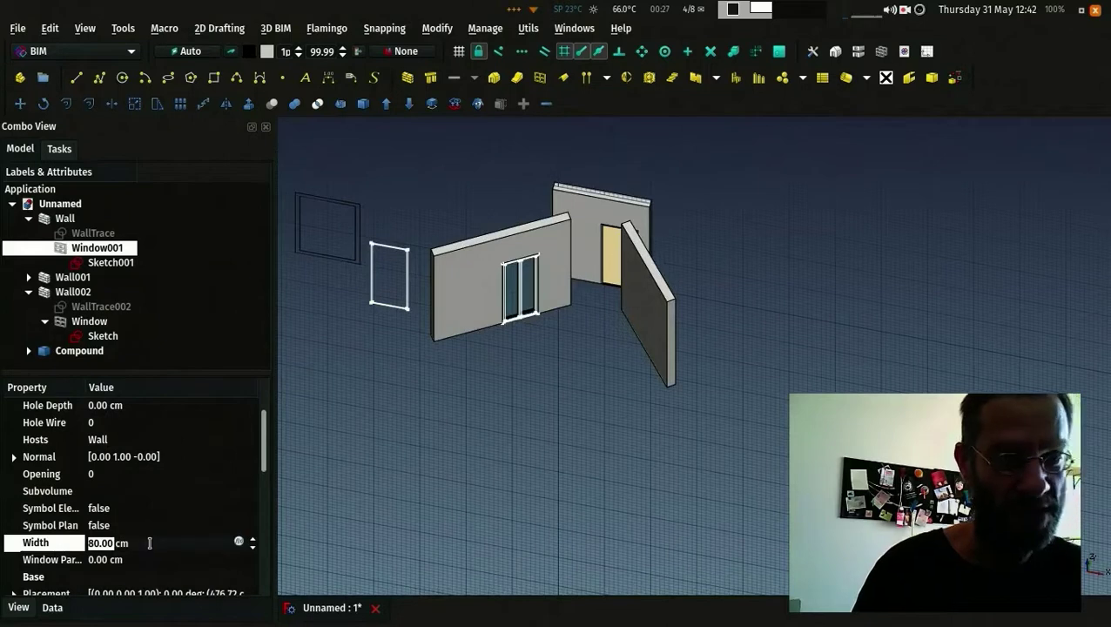
{"action": "type", "text": "120"}
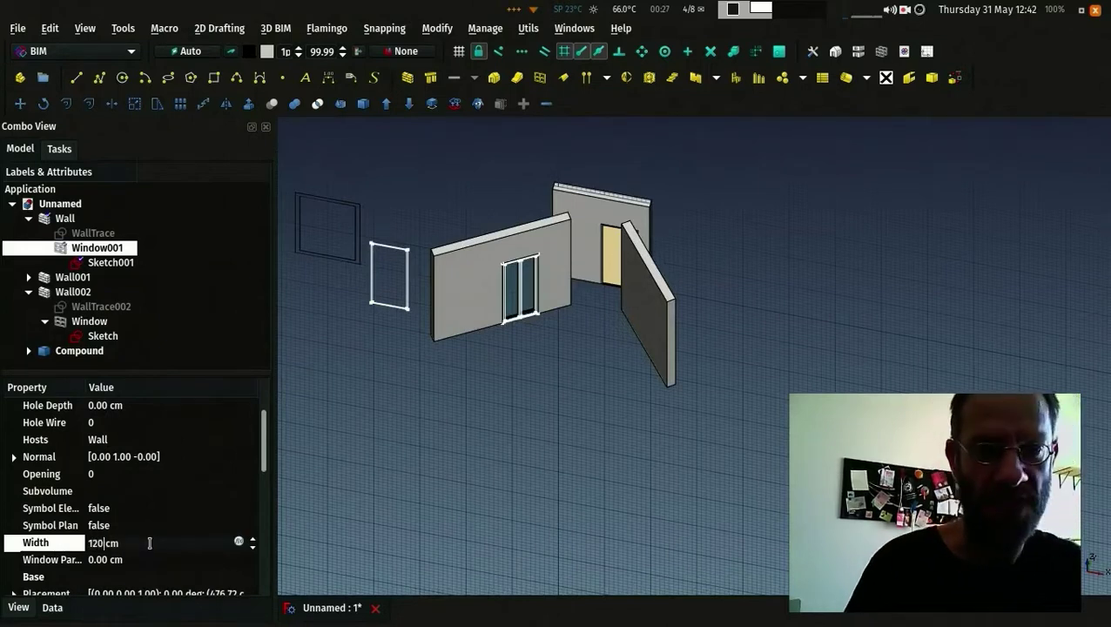
{"action": "key", "text": "Return"}
{"action": "middle_click_drag", "start_coordinate": [576, 260], "coordinate": [590, 307]}
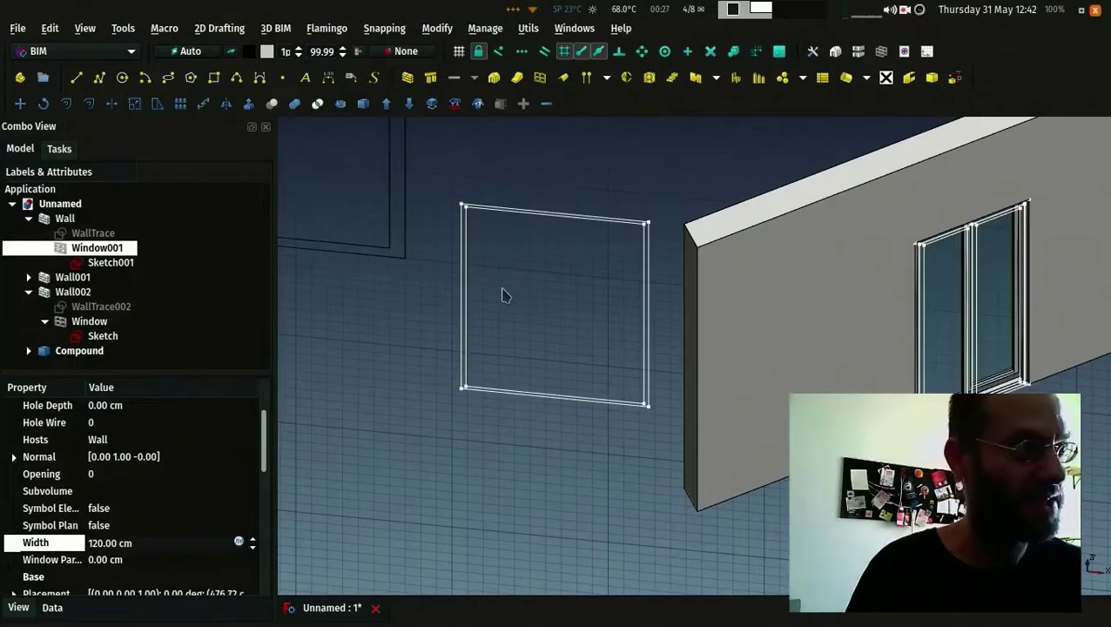
{"action": "mouse_move", "coordinate": [503, 295]}
{"action": "middle_mouse_down"}
{"action": "mouse_move", "coordinate": [476, 333]}
{"action": "mouse_move", "coordinate": [508, 319]}
{"action": "mouse_move", "coordinate": [504, 286]}
{"action": "middle_mouse_up"}
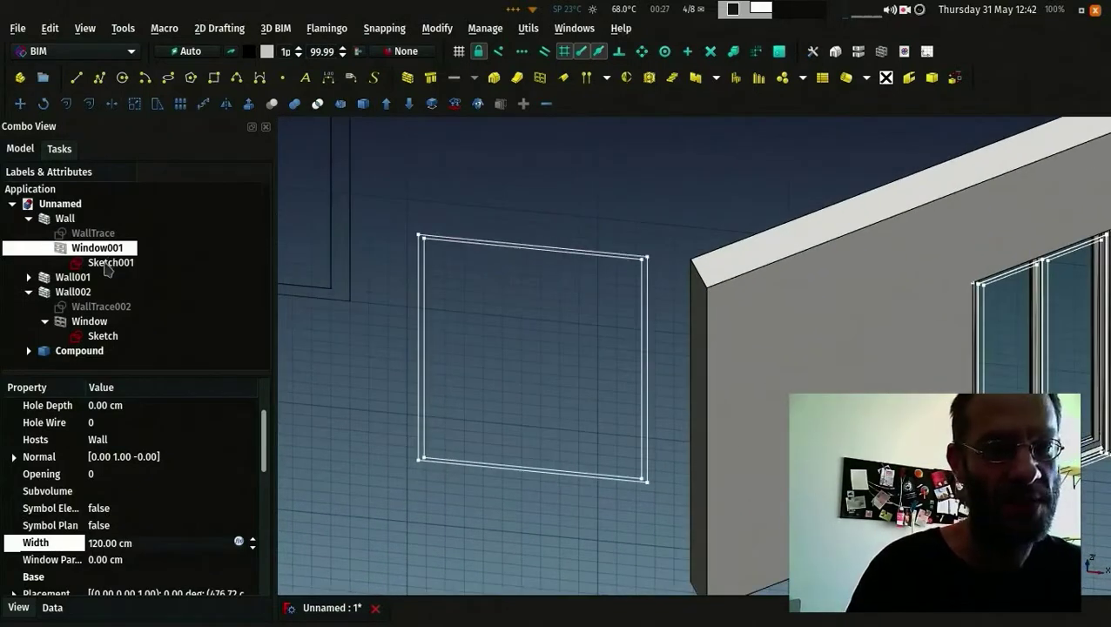
Step: In the fixed window's base sketch, place the width dimension below the outline and check its constraint name
{"action": "left_click", "coordinate": [108, 263]}
{"action": "double_click", "coordinate": [108, 263]}
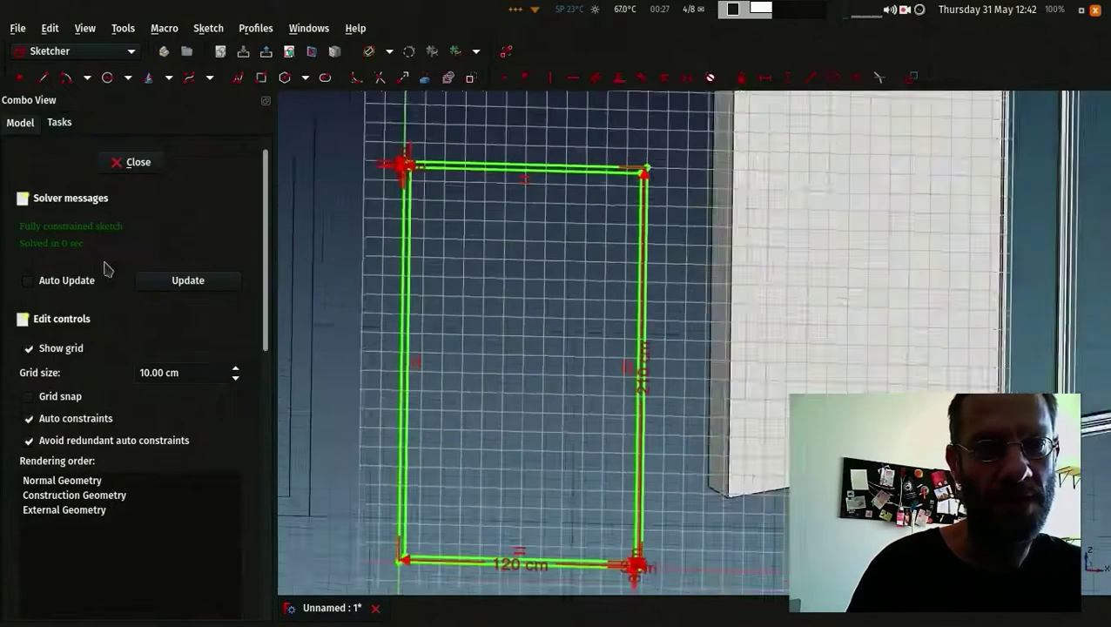
{"action": "scroll", "coordinate": [372, 263], "scroll_direction": "down", "scroll_amount": 2}
{"action": "middle_click_drag", "start_coordinate": [448, 340], "coordinate": [501, 278]}
{"action": "scroll", "coordinate": [513, 433], "scroll_direction": "up", "scroll_amount": 3}
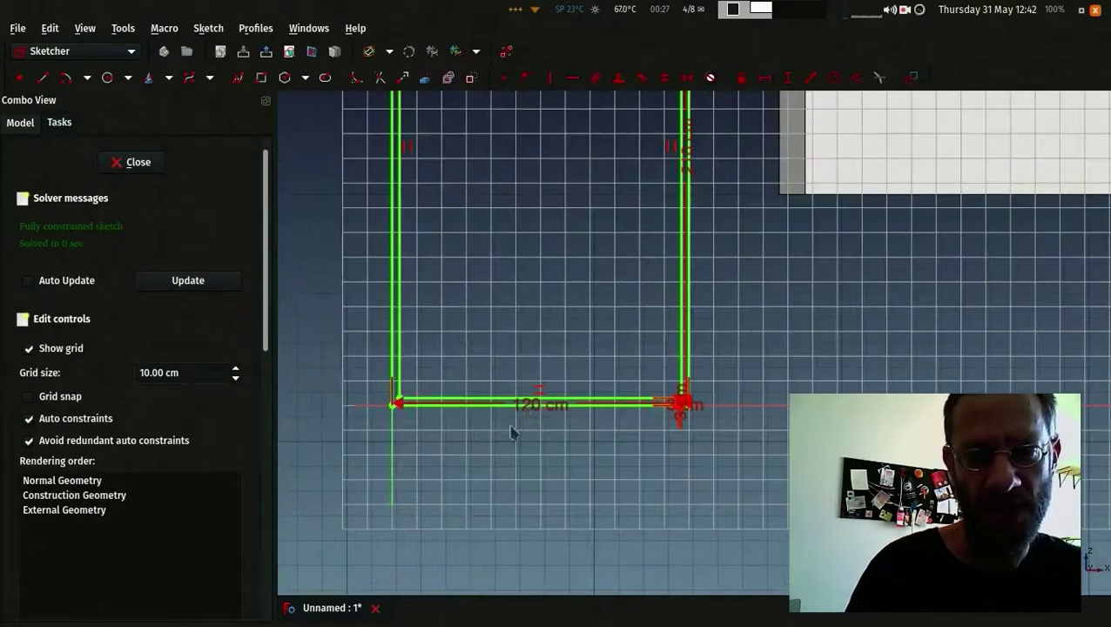
{"action": "left_click_drag", "start_coordinate": [531, 413], "coordinate": [541, 454]}
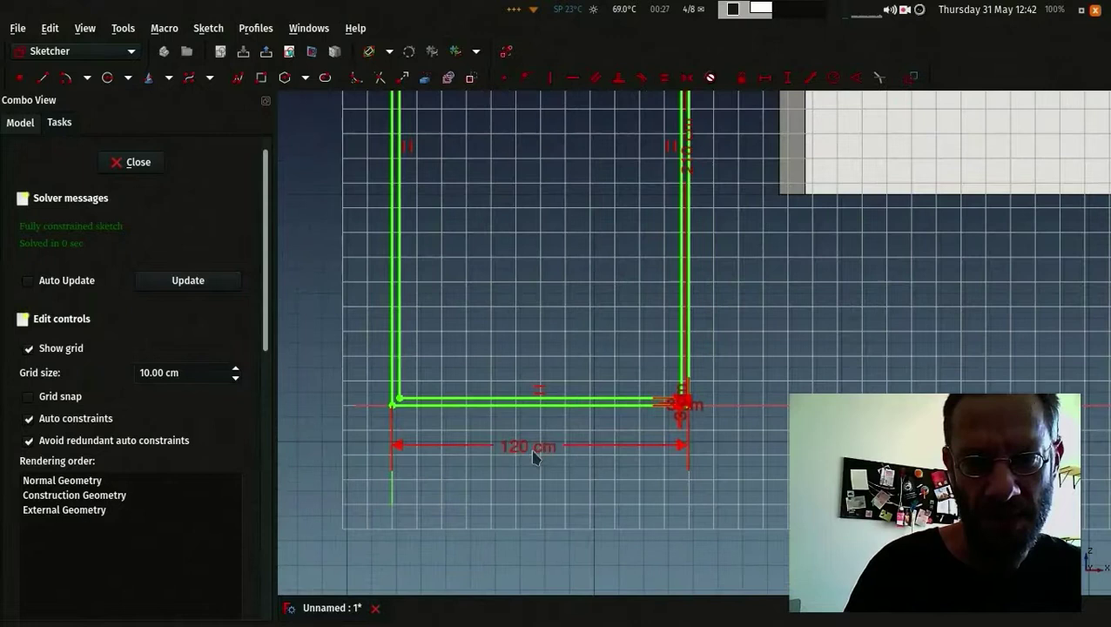
{"action": "double_click", "coordinate": [533, 456]}
{"action": "key", "text": "Tab"}
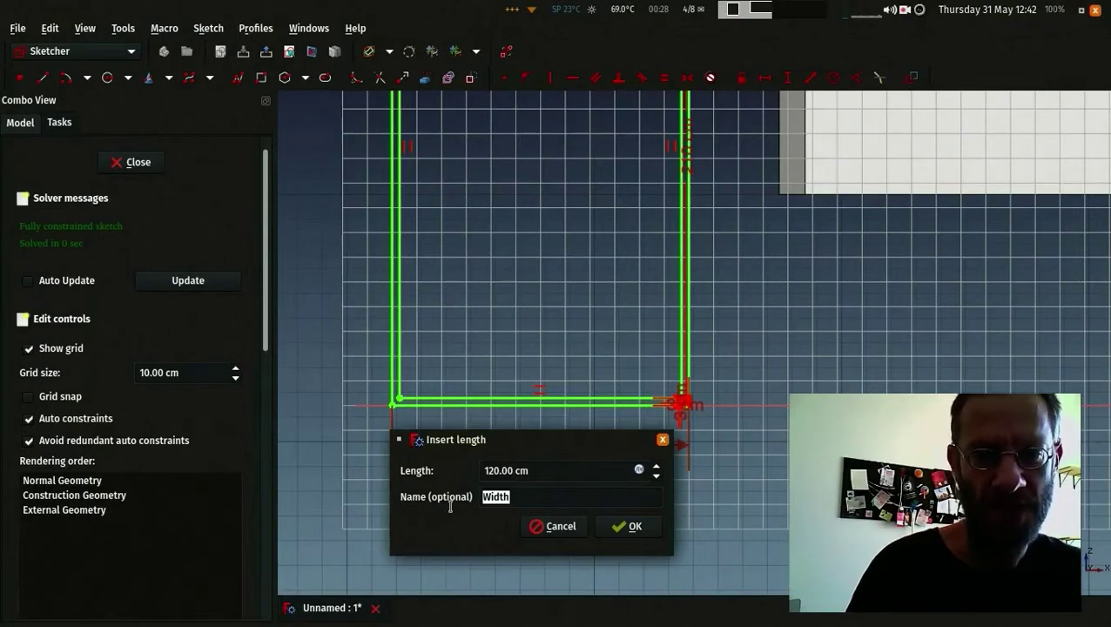
{"action": "left_click", "coordinate": [538, 533]}
Step: Move the sketch's height dimension outside the outline, check its constraint name, and leave the sketch
{"action": "scroll", "coordinate": [558, 523], "scroll_direction": "down", "scroll_amount": 3}
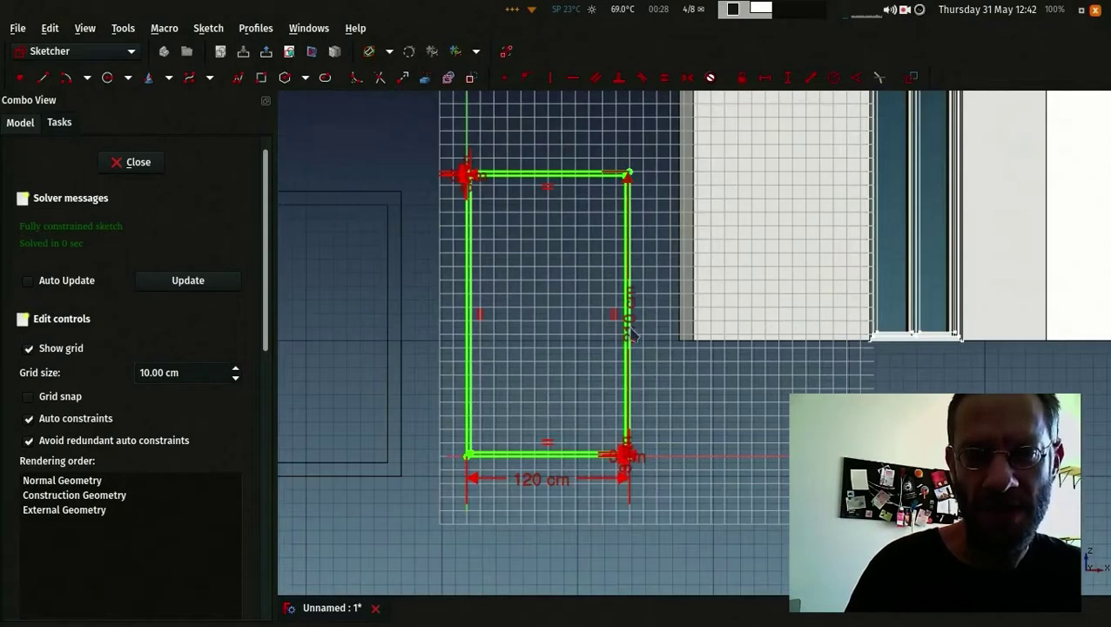
{"action": "left_click_drag", "start_coordinate": [630, 325], "coordinate": [659, 337]}
{"action": "double_click", "coordinate": [659, 337]}
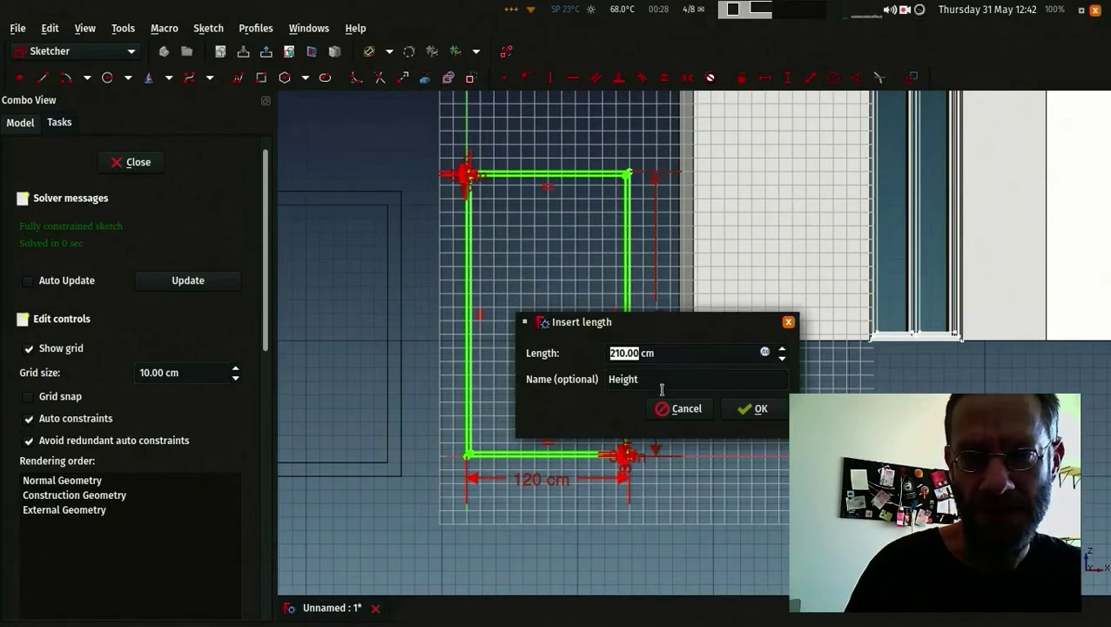
{"action": "left_click", "coordinate": [685, 411]}
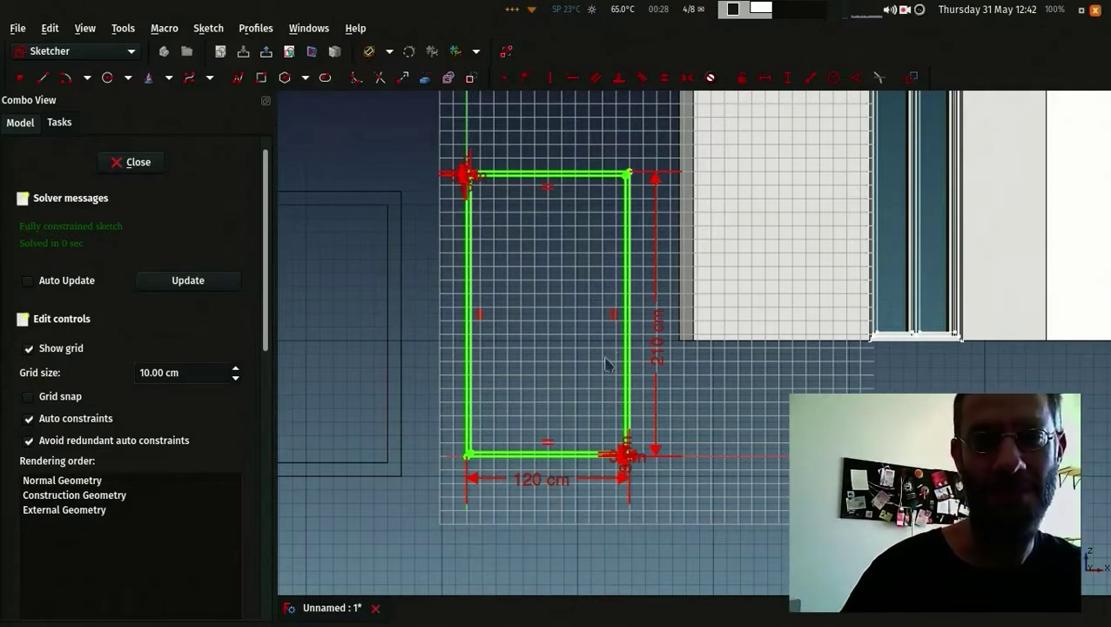
{"action": "scroll", "coordinate": [560, 375], "scroll_direction": "up", "scroll_amount": 1}
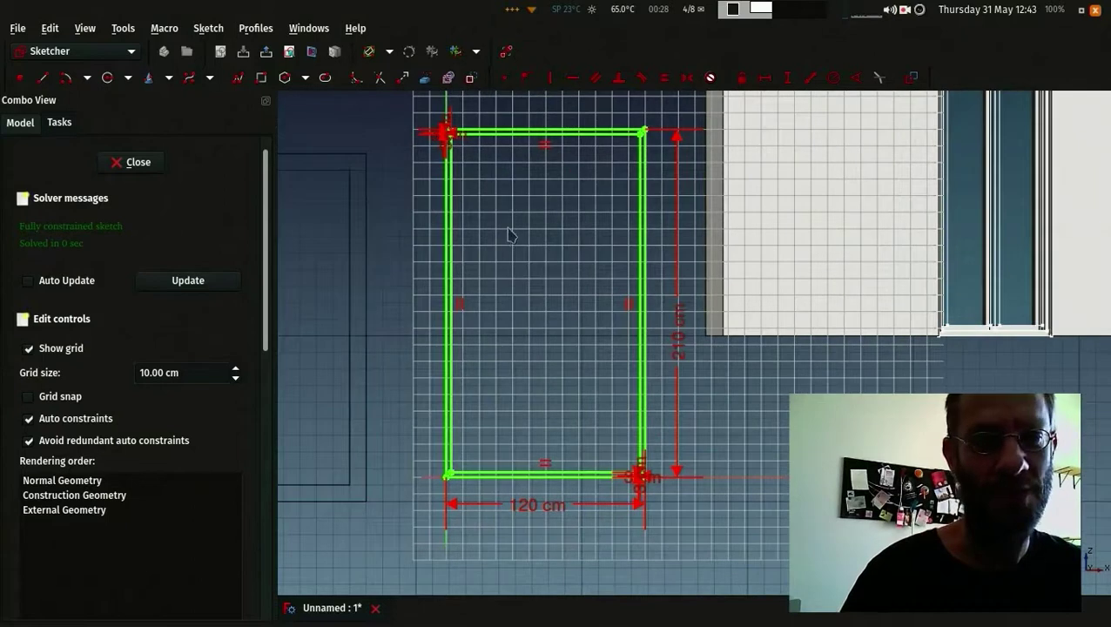
{"action": "left_click", "coordinate": [118, 162]}
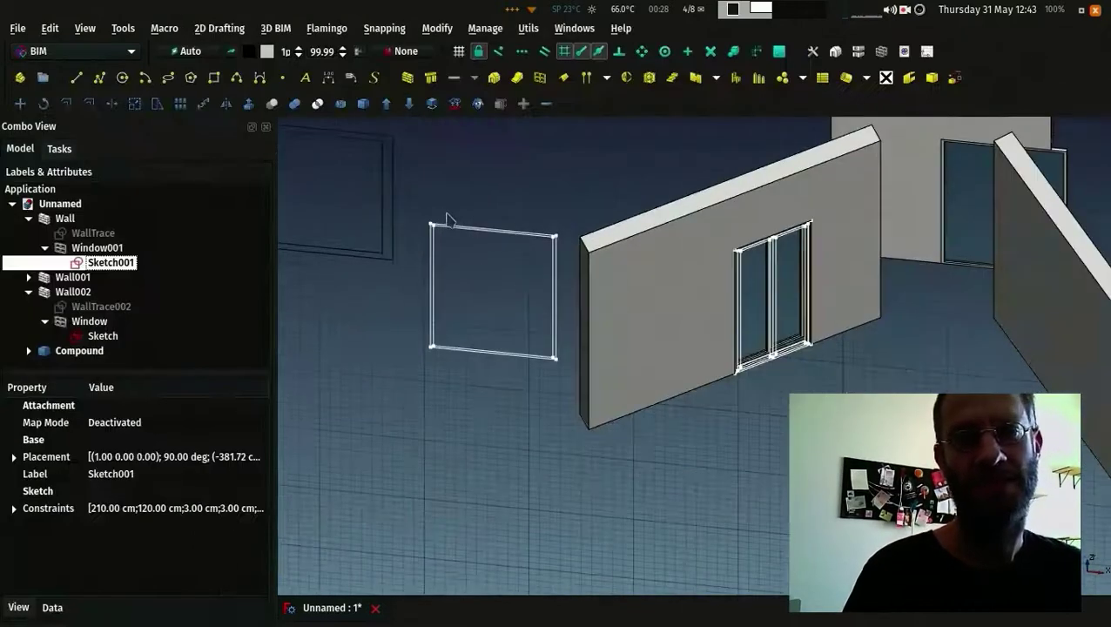
Step: Open the fixed window's elements for editing and examine its frame and glass in relation to the base sketch
{"action": "left_click", "coordinate": [96, 249]}
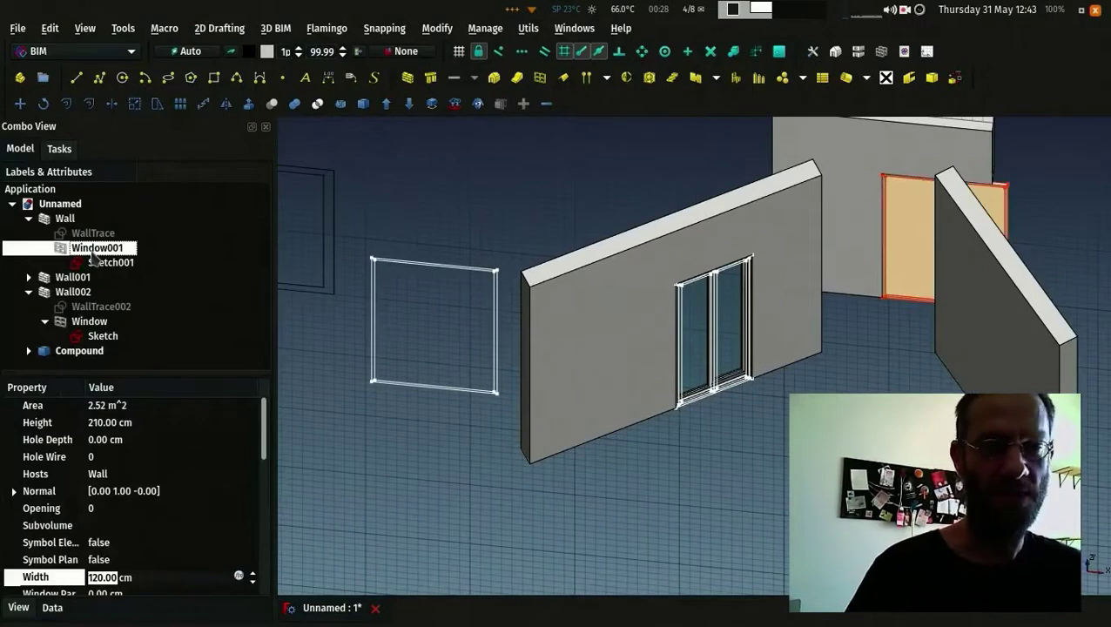
{"action": "double_click", "coordinate": [92, 250]}
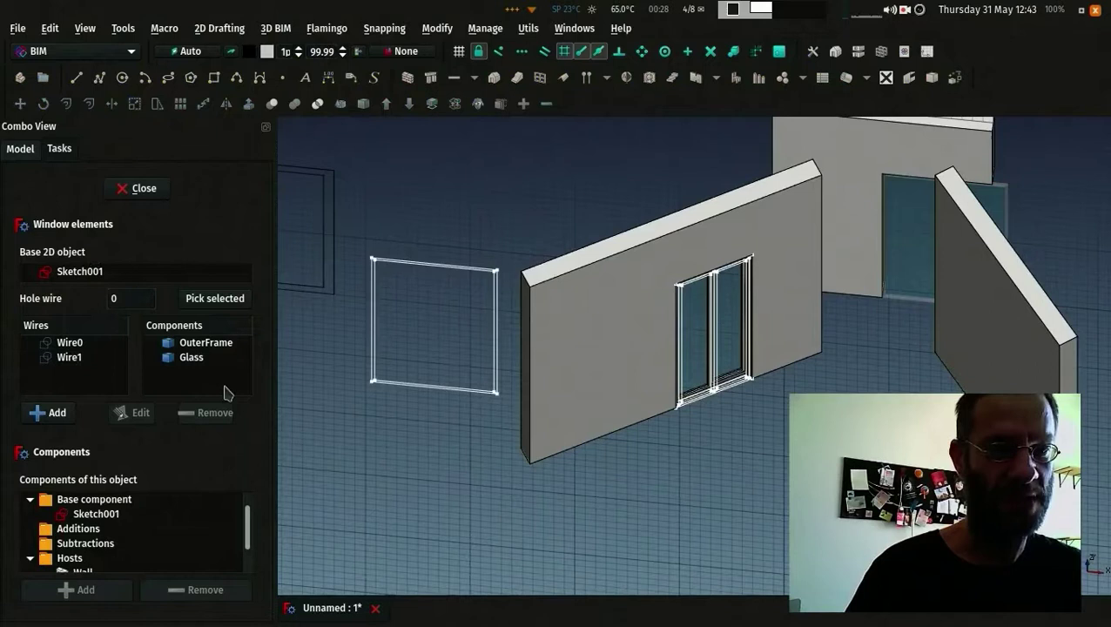
{"action": "middle_click_drag", "start_coordinate": [461, 367], "coordinate": [834, 280]}
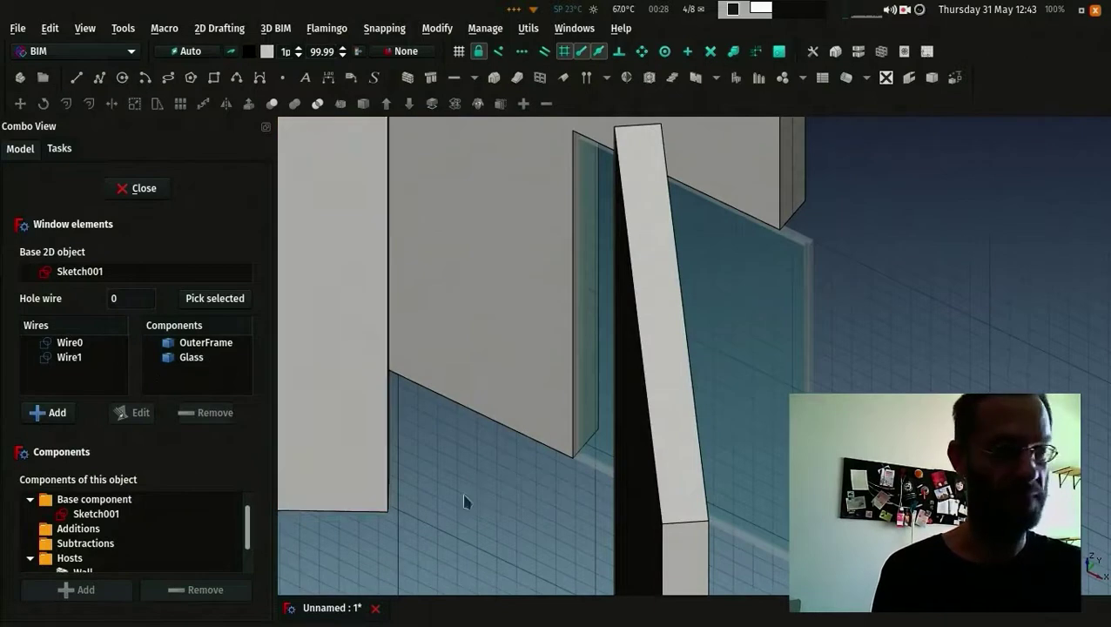
{"action": "middle_click_drag", "start_coordinate": [461, 492], "coordinate": [659, 403]}
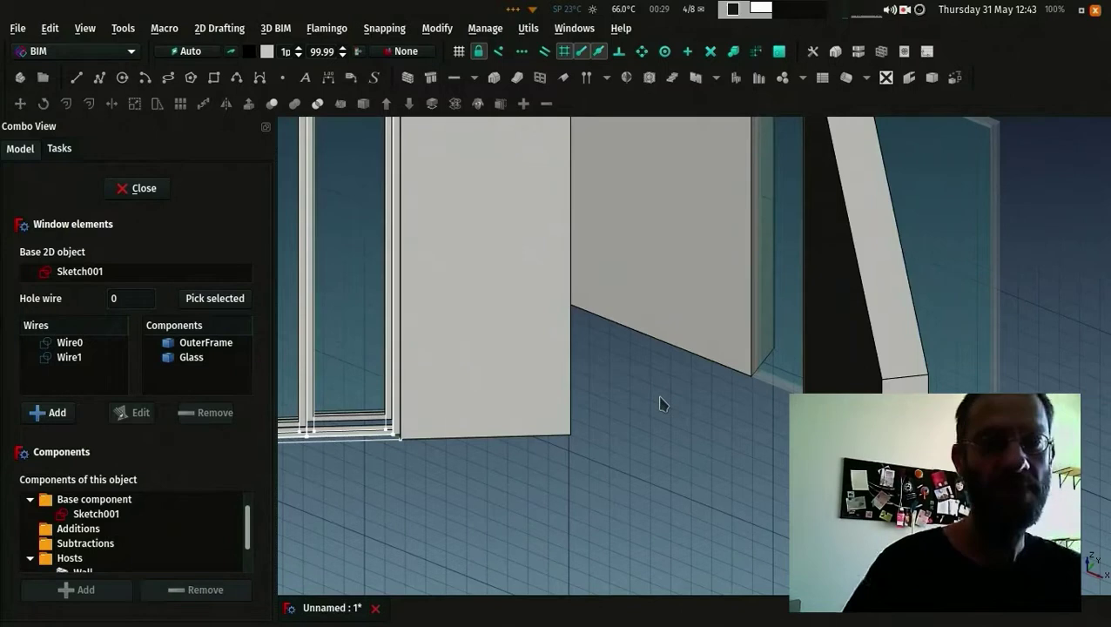
{"action": "middle_click_drag", "start_coordinate": [828, 252], "coordinate": [871, 435]}
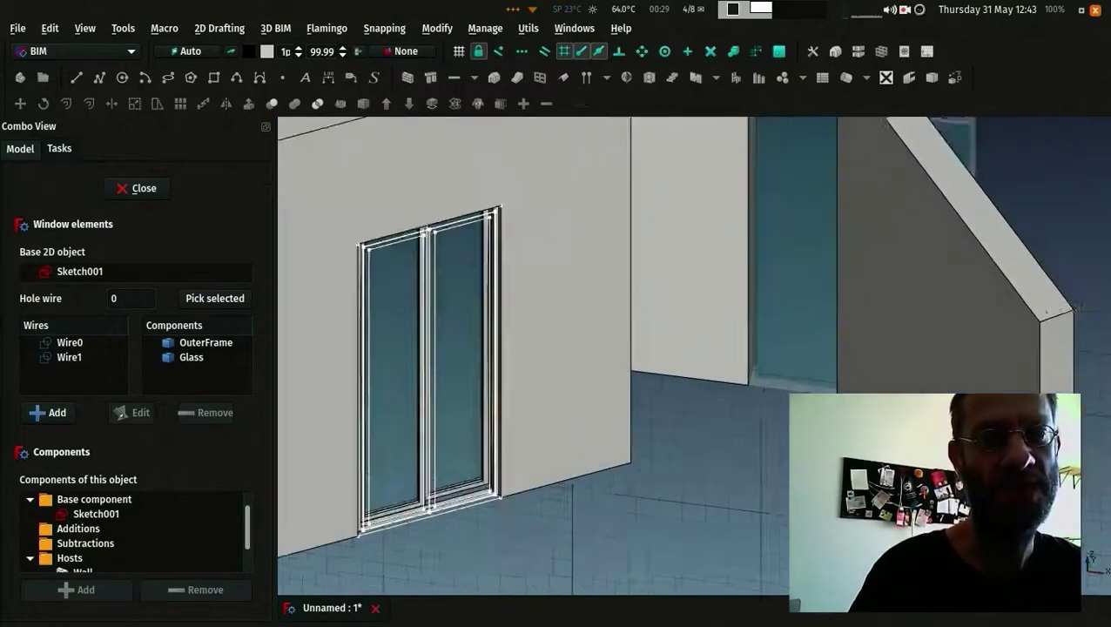
{"action": "scroll", "coordinate": [610, 348], "scroll_direction": "down", "scroll_amount": 5}
{"action": "middle_click_drag", "start_coordinate": [610, 349], "coordinate": [688, 349]}
{"action": "scroll", "coordinate": [688, 348], "scroll_direction": "up", "scroll_amount": 2}
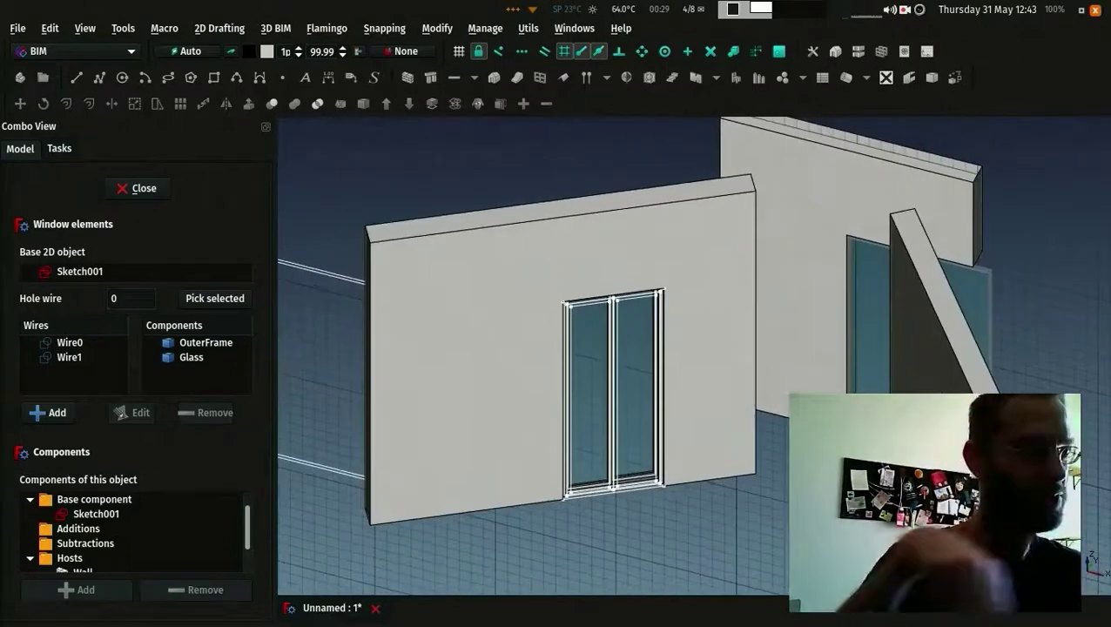
{"action": "middle_click_drag", "start_coordinate": [610, 349], "coordinate": [613, 348]}
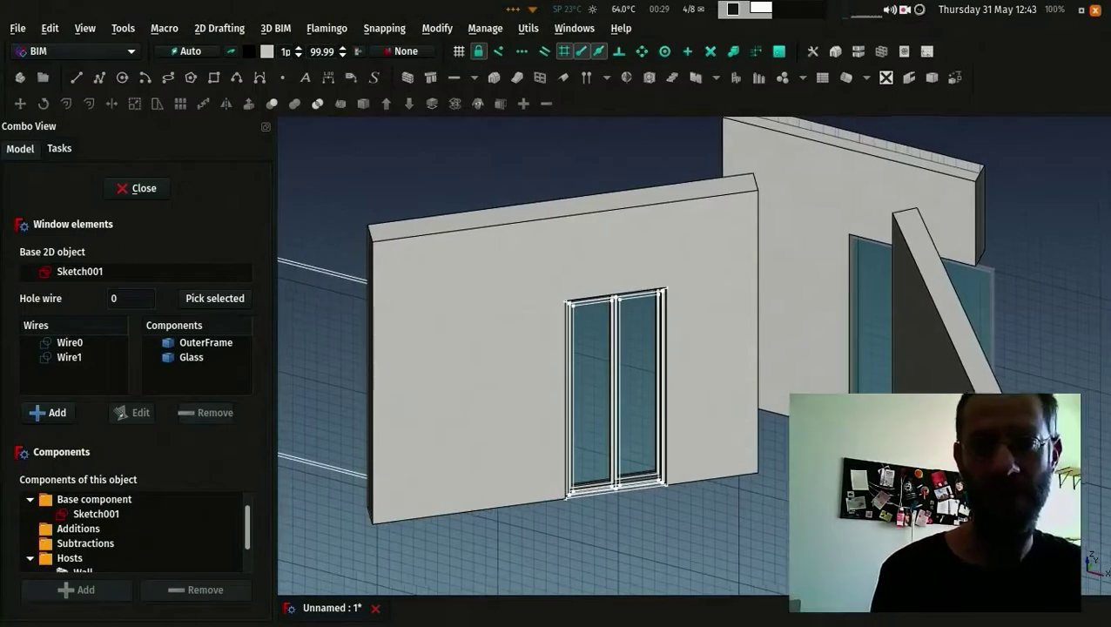
{"action": "middle_click_drag", "start_coordinate": [775, 255], "coordinate": [778, 562]}
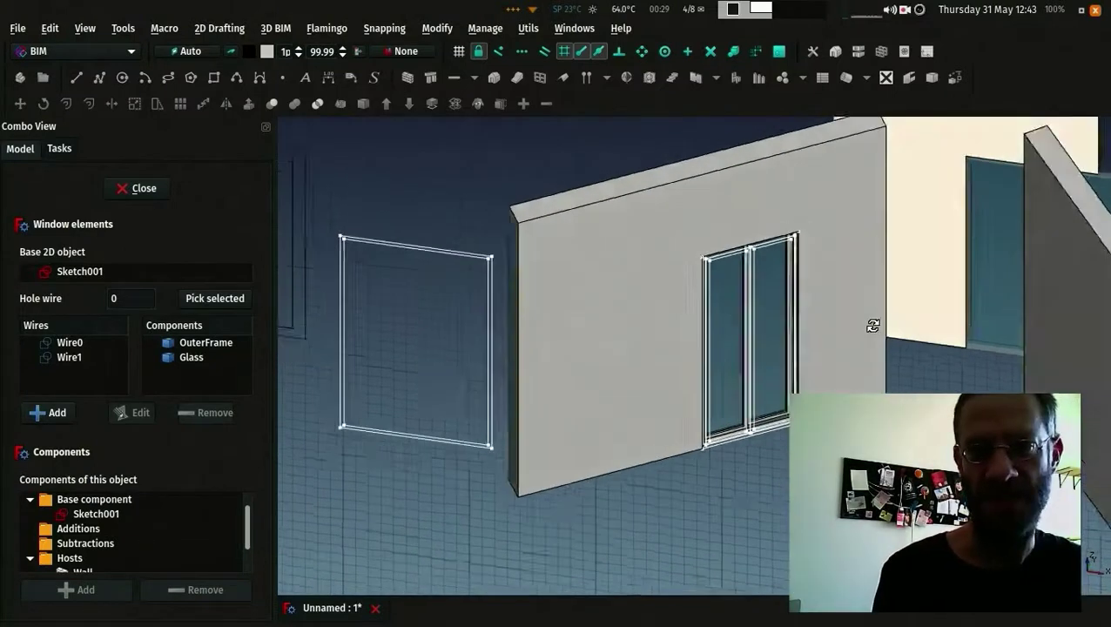
{"action": "middle_click_drag", "start_coordinate": [874, 325], "coordinate": [540, 359]}
Step: Open the OuterFrame component's settings and review the available component types
{"action": "left_click", "coordinate": [207, 343]}
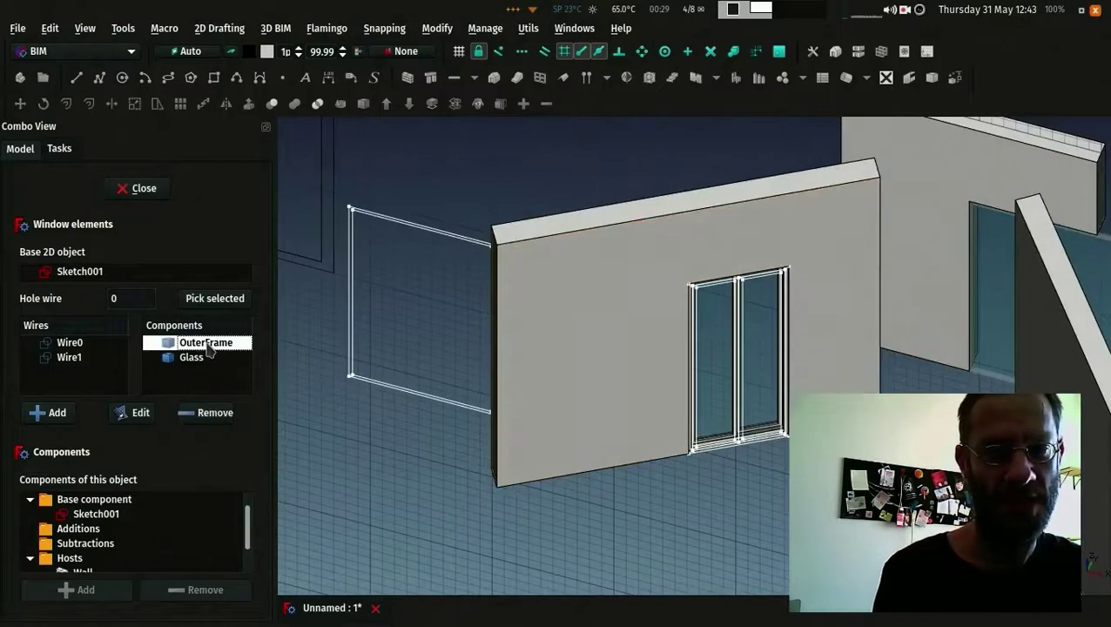
{"action": "left_click", "coordinate": [139, 415]}
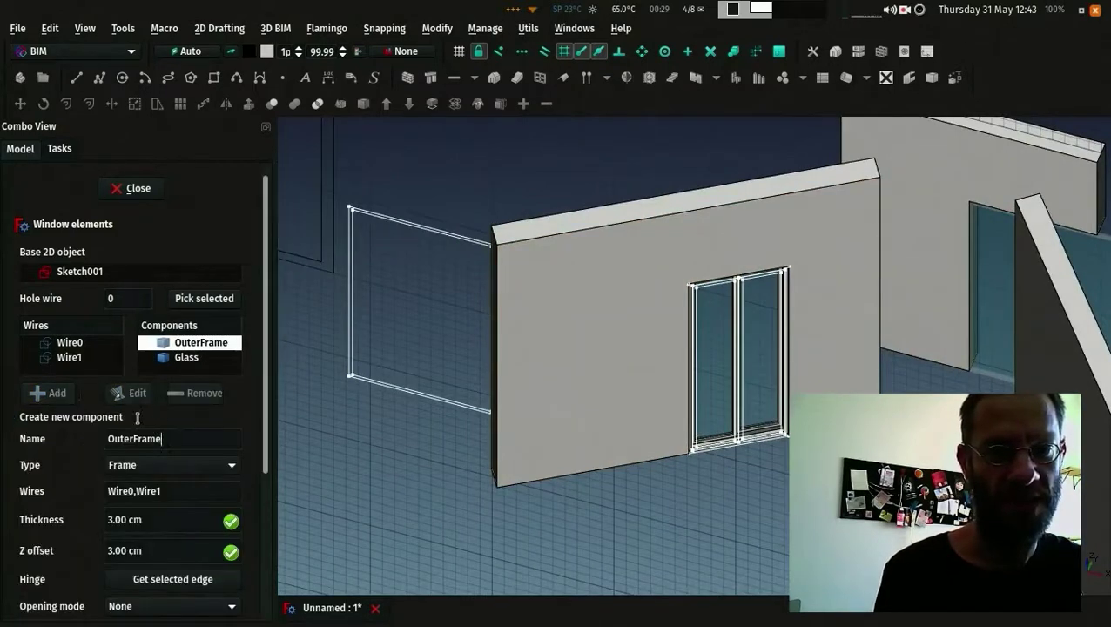
{"action": "scroll", "coordinate": [199, 352], "scroll_direction": "down", "scroll_amount": 3}
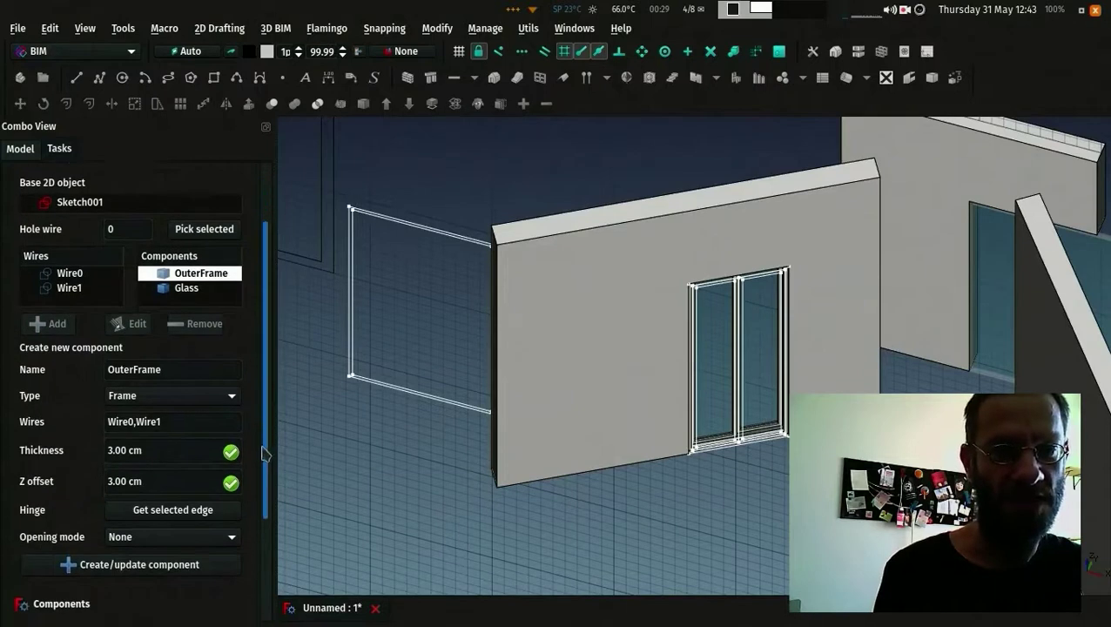
{"action": "left_click", "coordinate": [220, 381]}
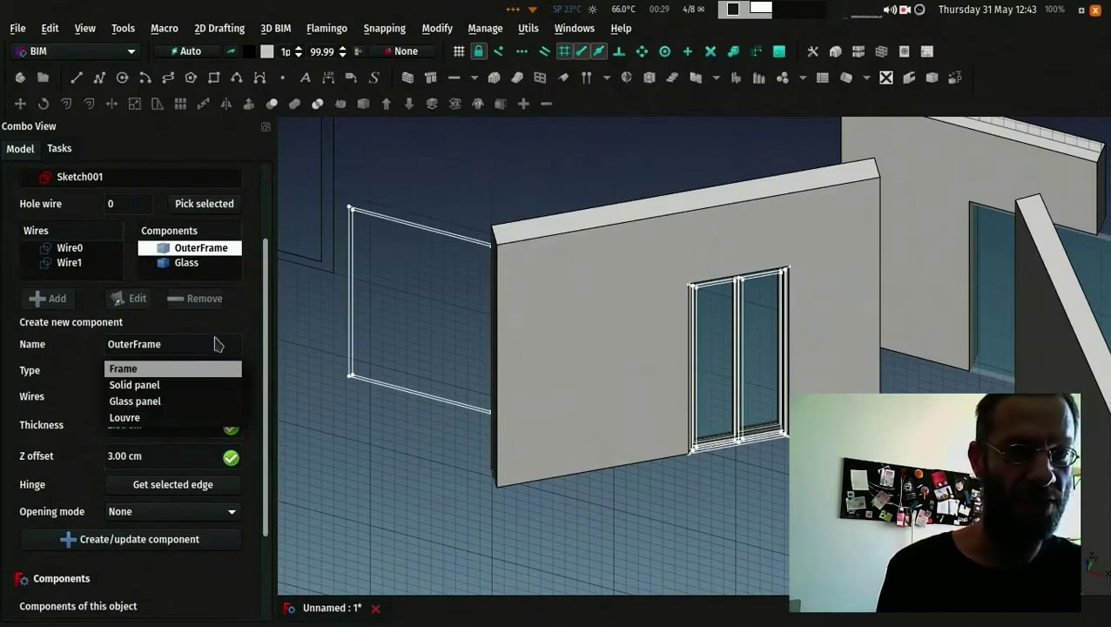
{"action": "left_click", "coordinate": [219, 342]}
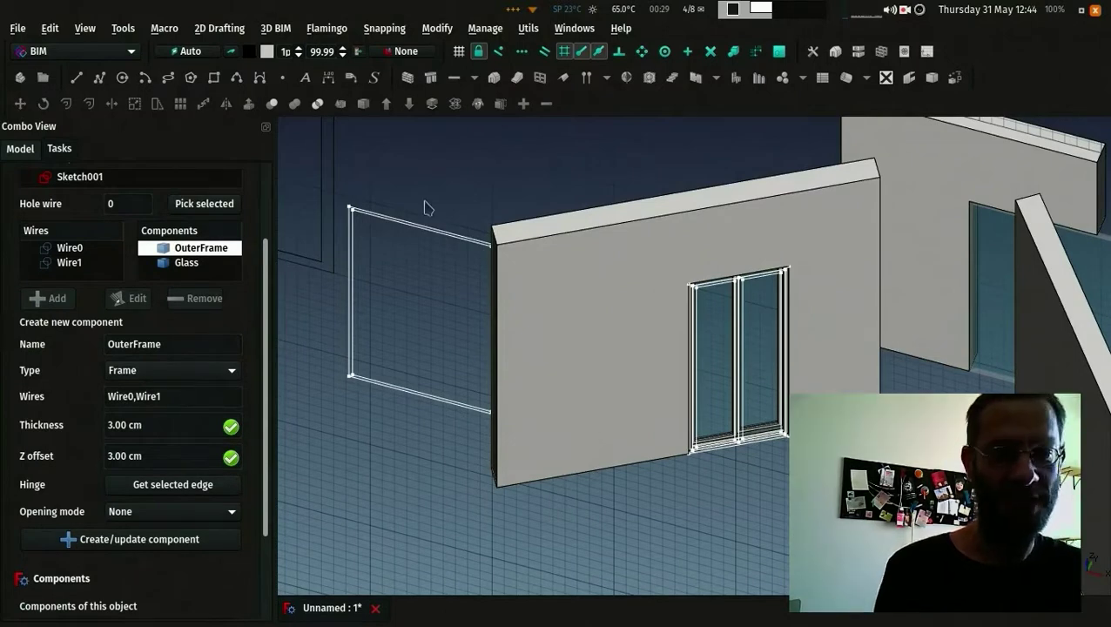
Step: Assign Wire0 and Wire1 to the OuterFrame component and update it
{"action": "left_click_drag", "start_coordinate": [60, 250], "coordinate": [55, 259]}
{"action": "left_click", "coordinate": [69, 263]}
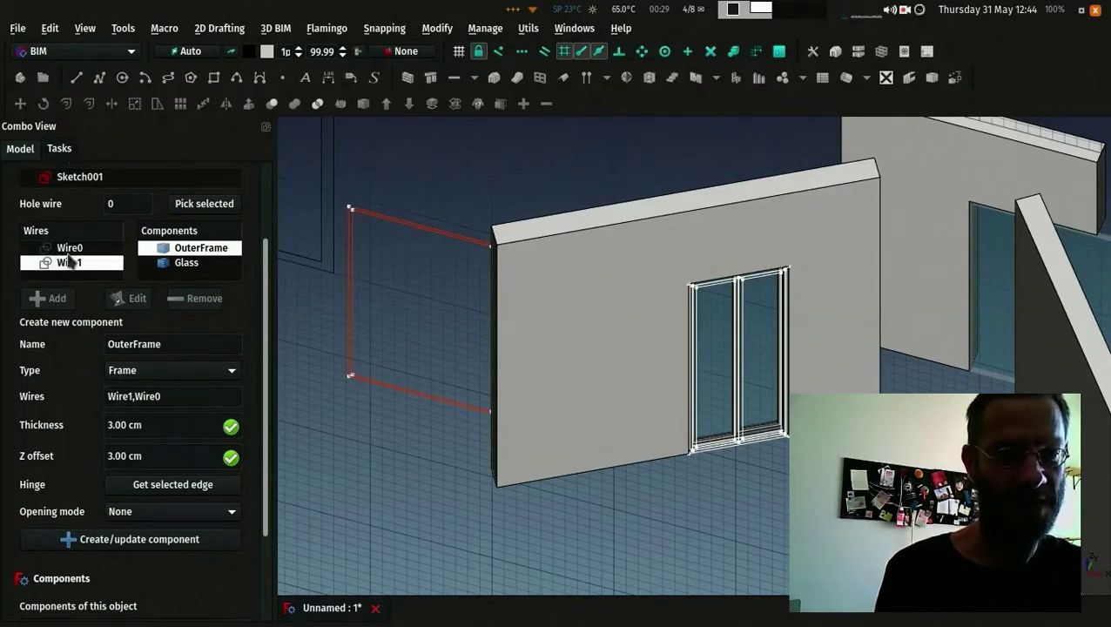
{"action": "left_click", "coordinate": [70, 263], "text": "ctrl"}
{"action": "left_click", "coordinate": [68, 251]}
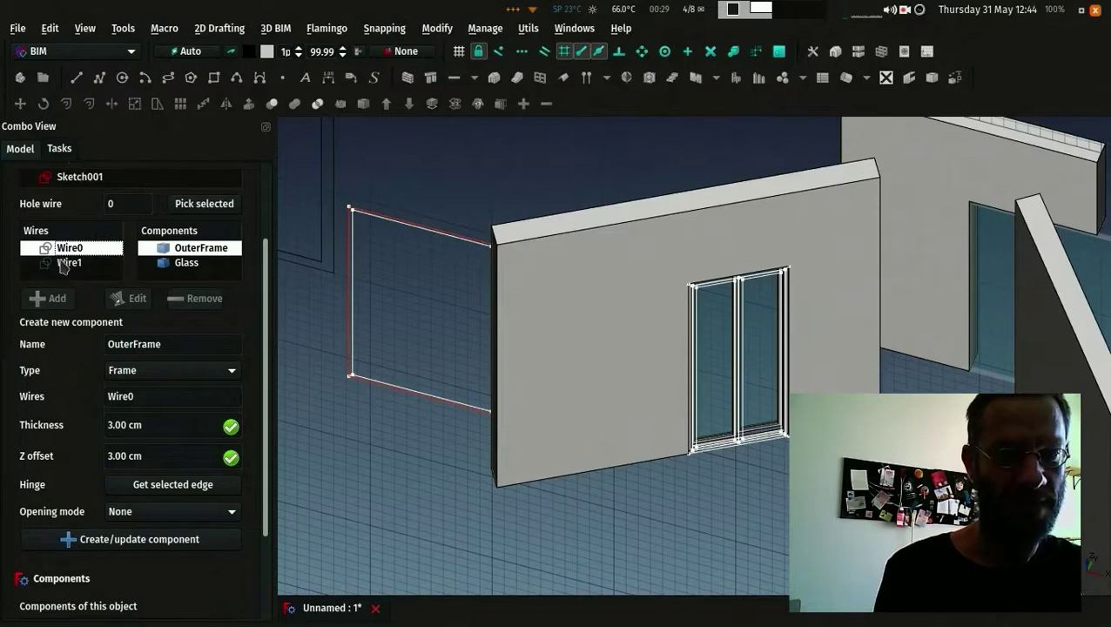
{"action": "left_click", "coordinate": [64, 263], "text": "ctrl"}
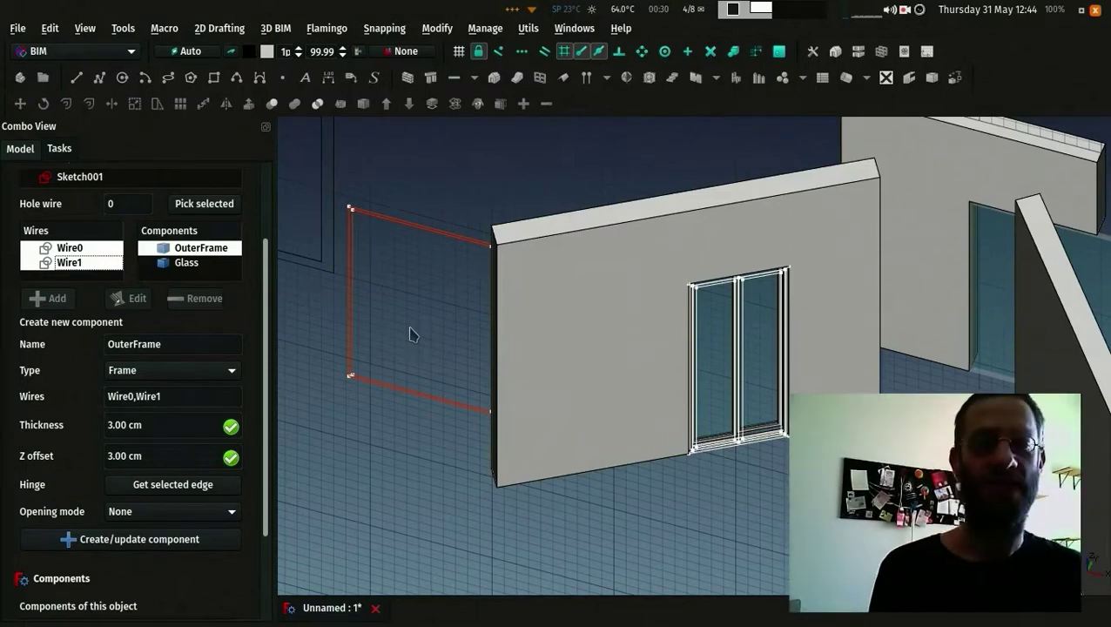
{"action": "key", "text": "1"}
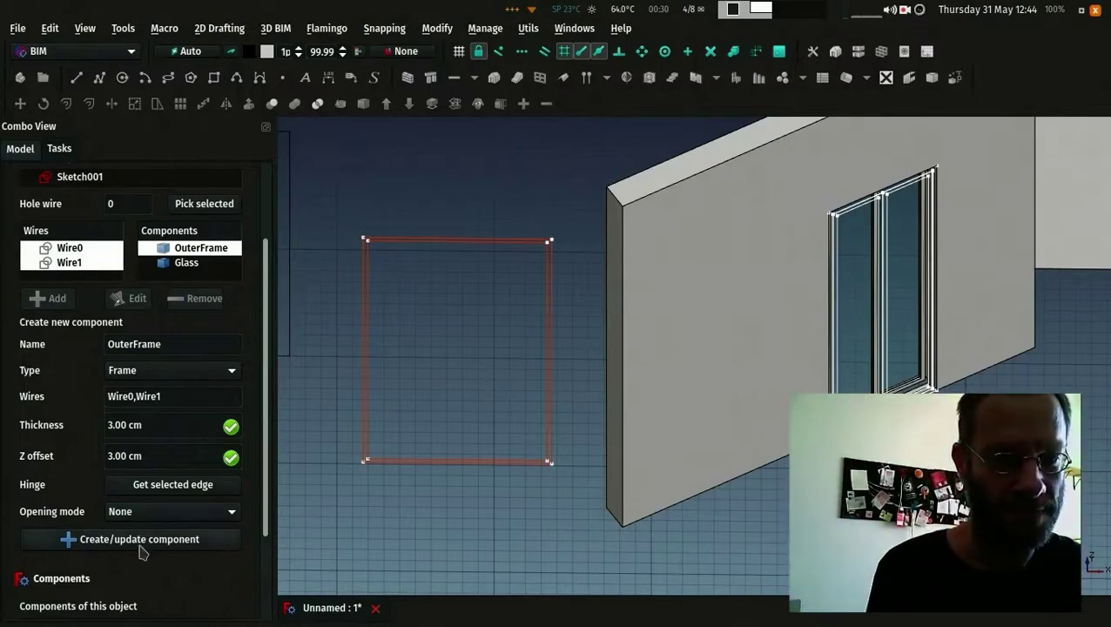
{"action": "left_click", "coordinate": [141, 541]}
Step: Open the Glass component's settings, review the available opening modes, and update the component
{"action": "left_click", "coordinate": [183, 358]}
{"action": "left_click", "coordinate": [132, 416]}
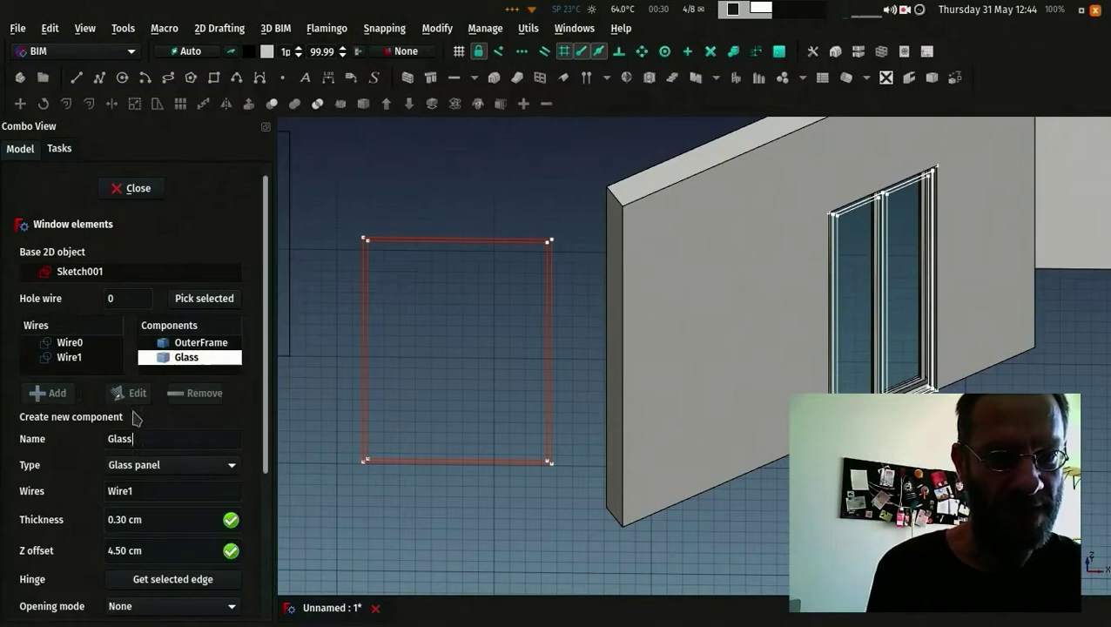
{"action": "scroll", "coordinate": [269, 393], "scroll_direction": "down", "scroll_amount": 3}
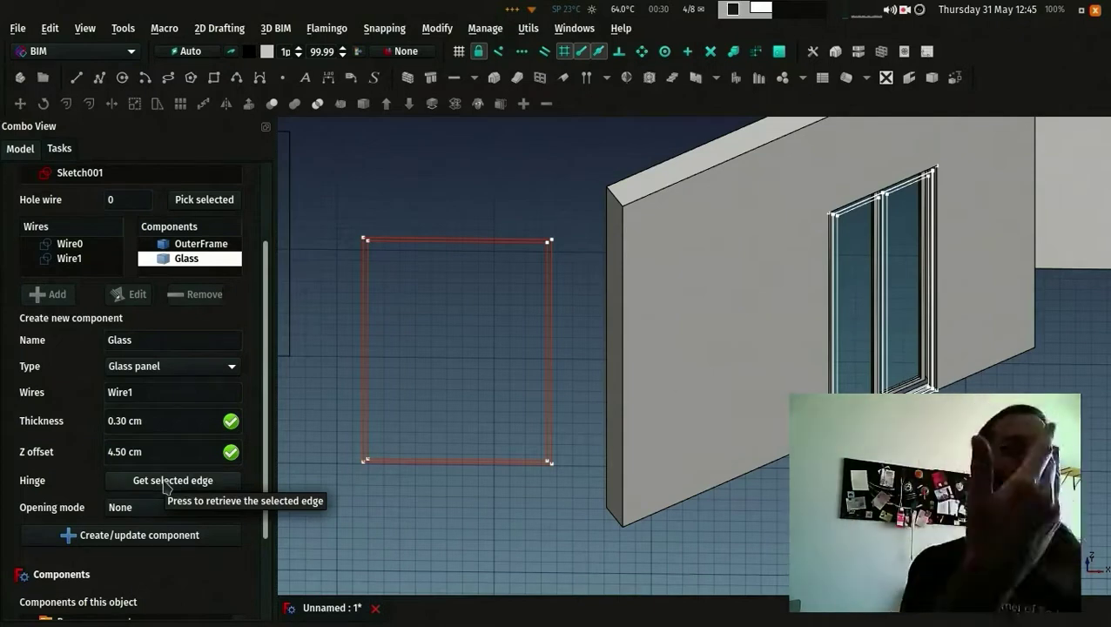
{"action": "left_click", "coordinate": [215, 505]}
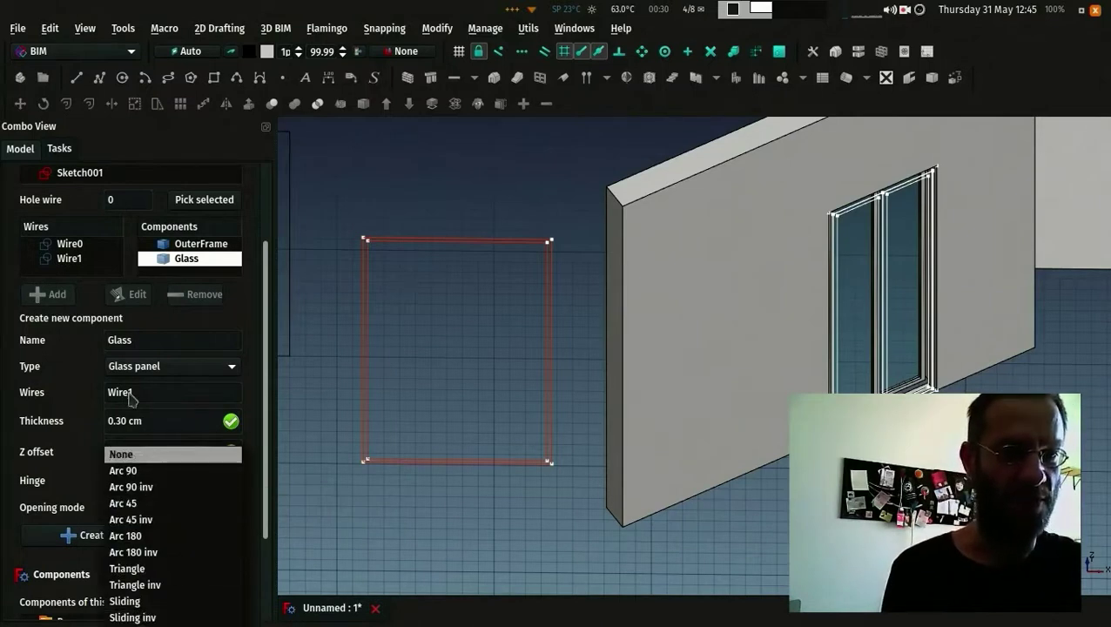
{"action": "left_click", "coordinate": [101, 388]}
{"action": "left_click", "coordinate": [179, 541]}
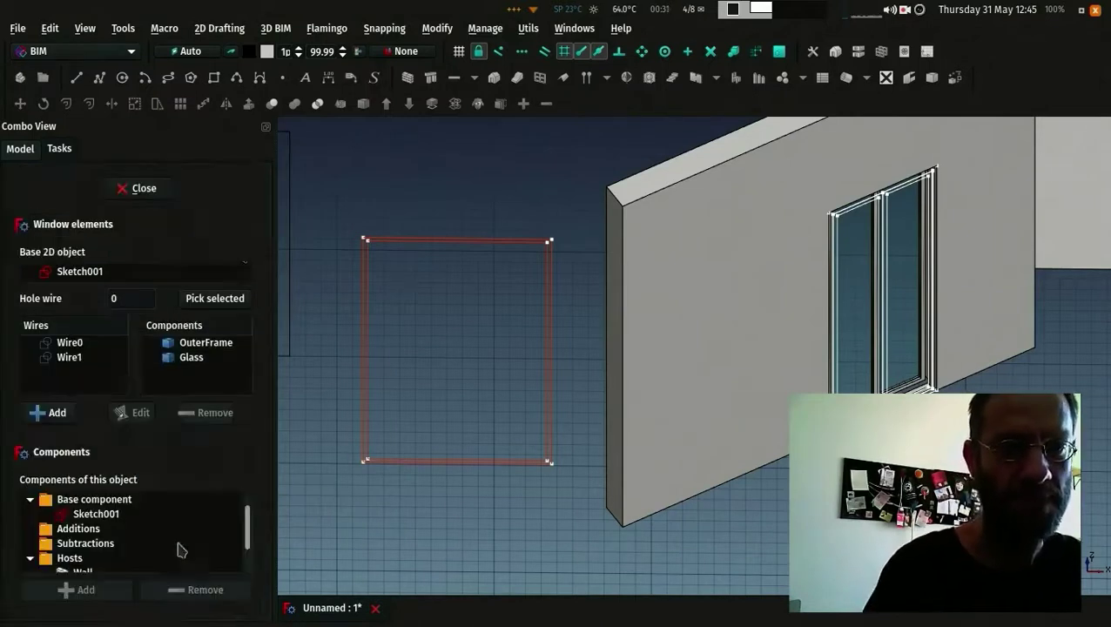
Step: Finish editing the window elements and hide the base sketches of both windows, Sketch and Sketch001
{"action": "left_click", "coordinate": [162, 190]}
{"action": "middle_click_drag", "start_coordinate": [514, 237], "coordinate": [598, 364]}
{"action": "scroll", "coordinate": [558, 287], "scroll_direction": "up", "scroll_amount": 3}
{"action": "left_click", "coordinate": [521, 220]}
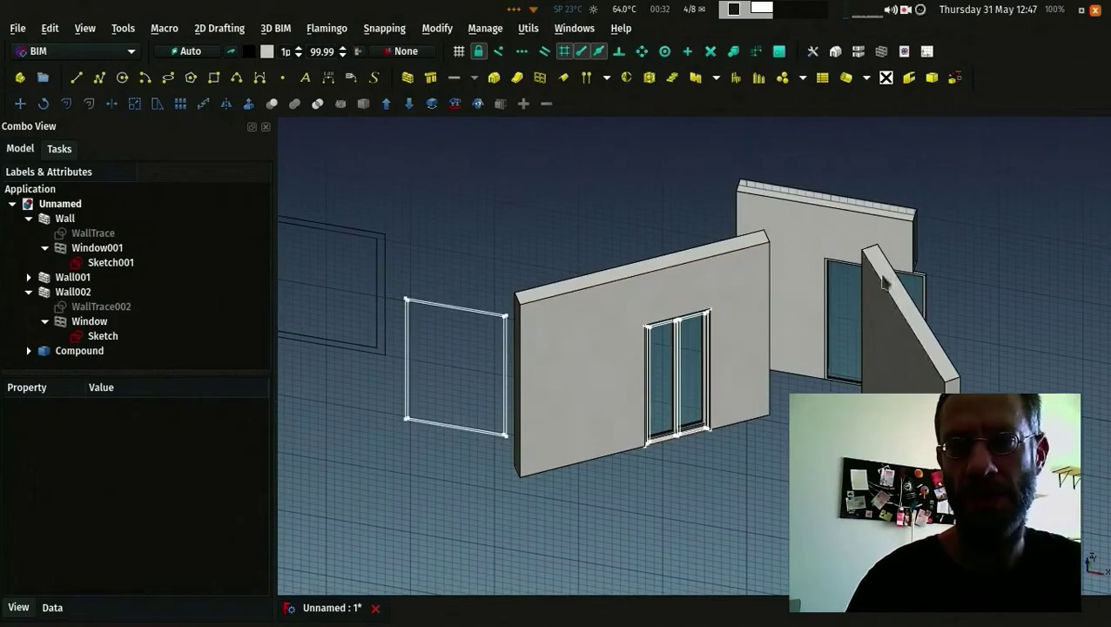
{"action": "left_click", "coordinate": [677, 327]}
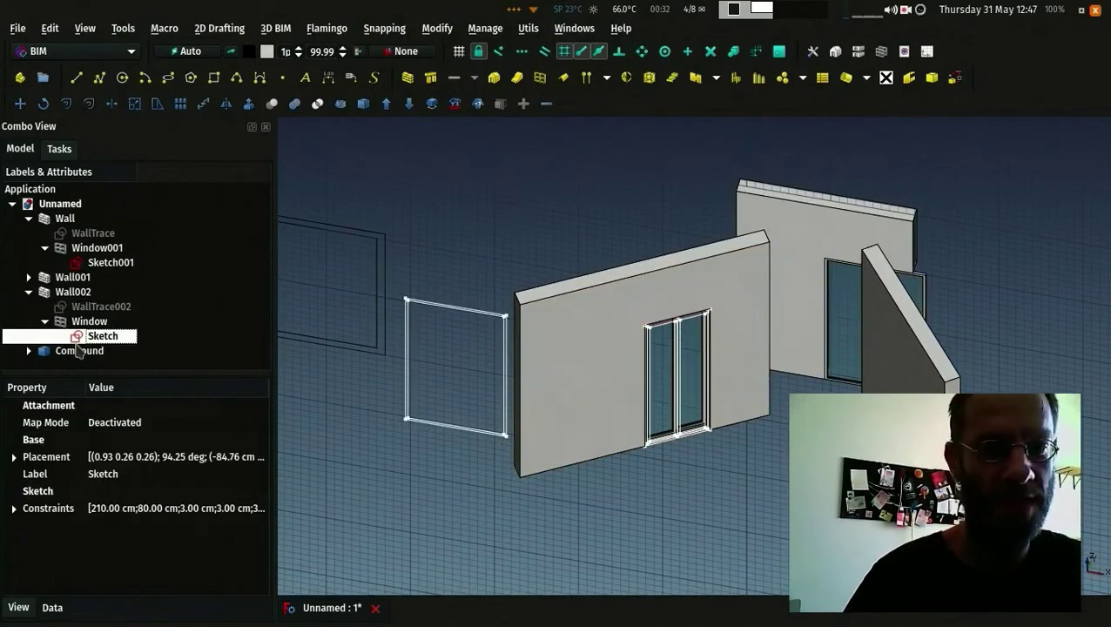
{"action": "left_click", "coordinate": [87, 264]}
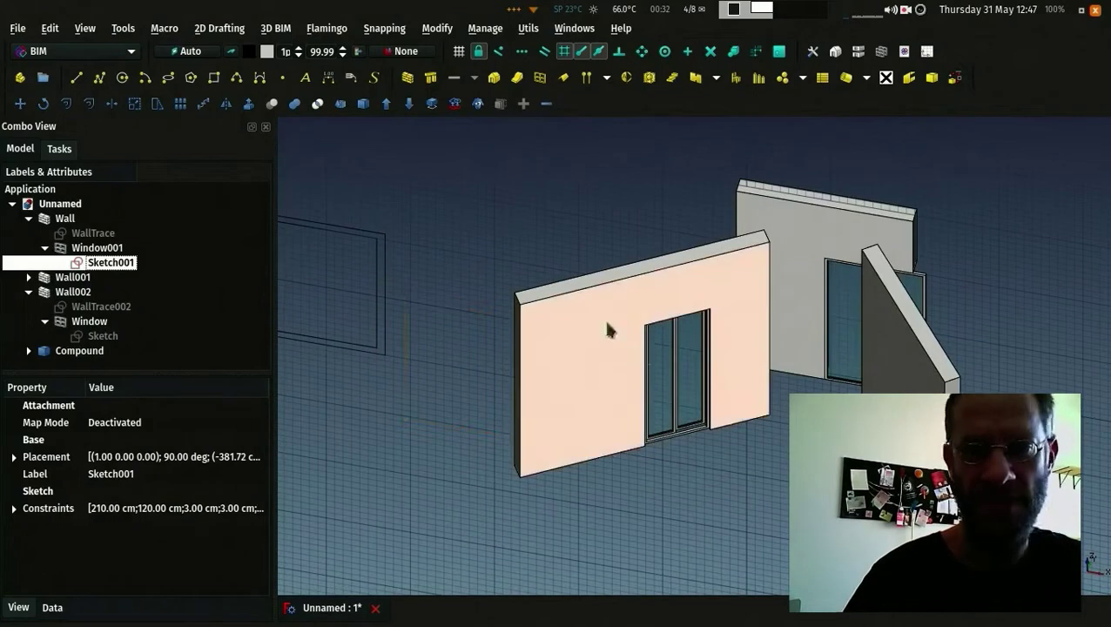
Step: Clone the sliding window hosted in Wall002 and select the new copy
{"action": "left_click", "coordinate": [666, 379]}
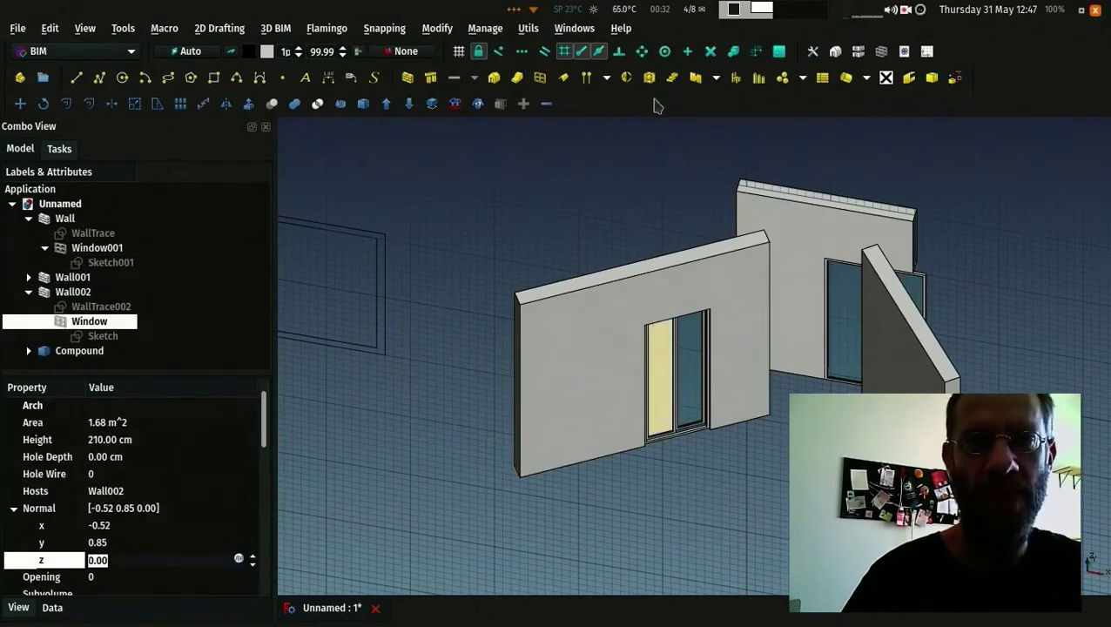
{"action": "left_click", "coordinate": [478, 104]}
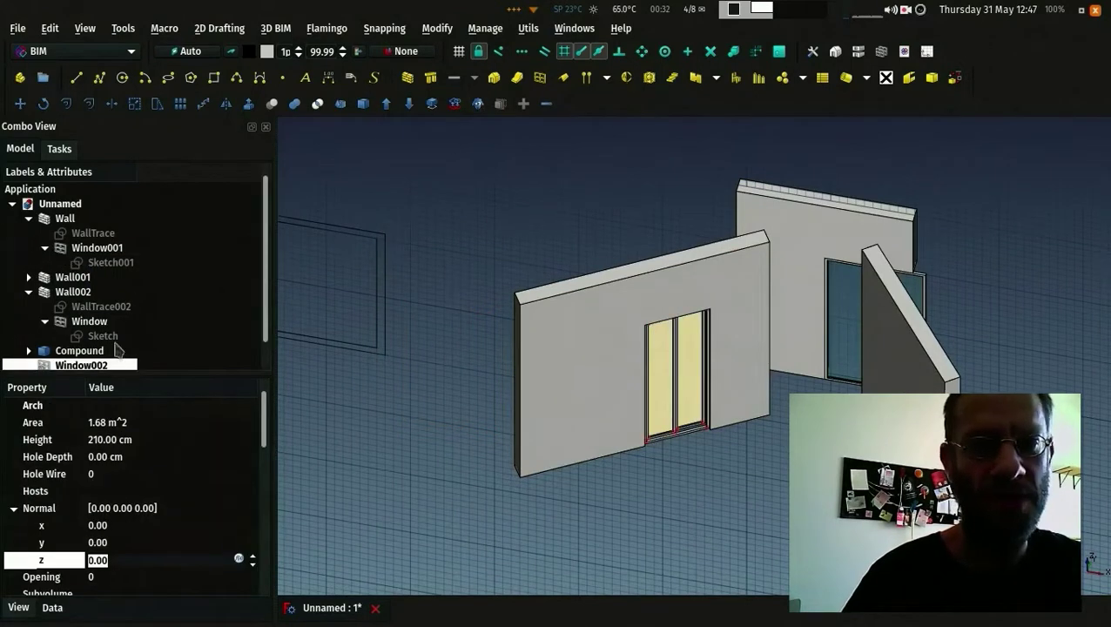
{"action": "left_click", "coordinate": [87, 351]}
{"action": "left_click", "coordinate": [80, 351]}
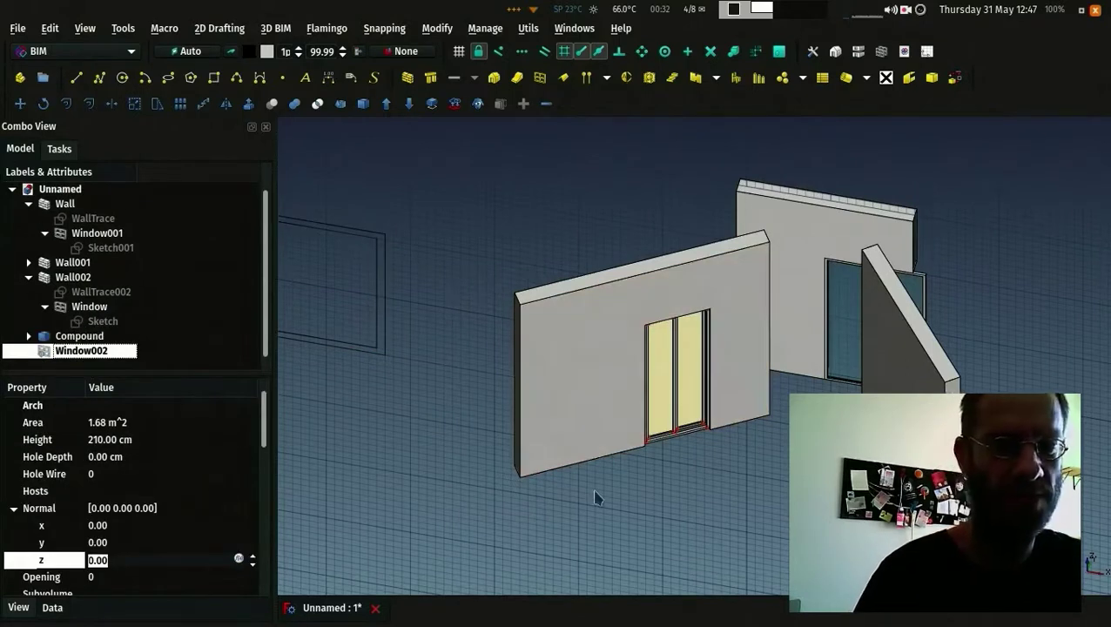
Step: Move the cloned window along Wall002 in top view, placing it between the original window and the wall's near end
{"action": "key", "text": "2"}
{"action": "scroll", "coordinate": [669, 344], "scroll_direction": "up", "scroll_amount": 2}
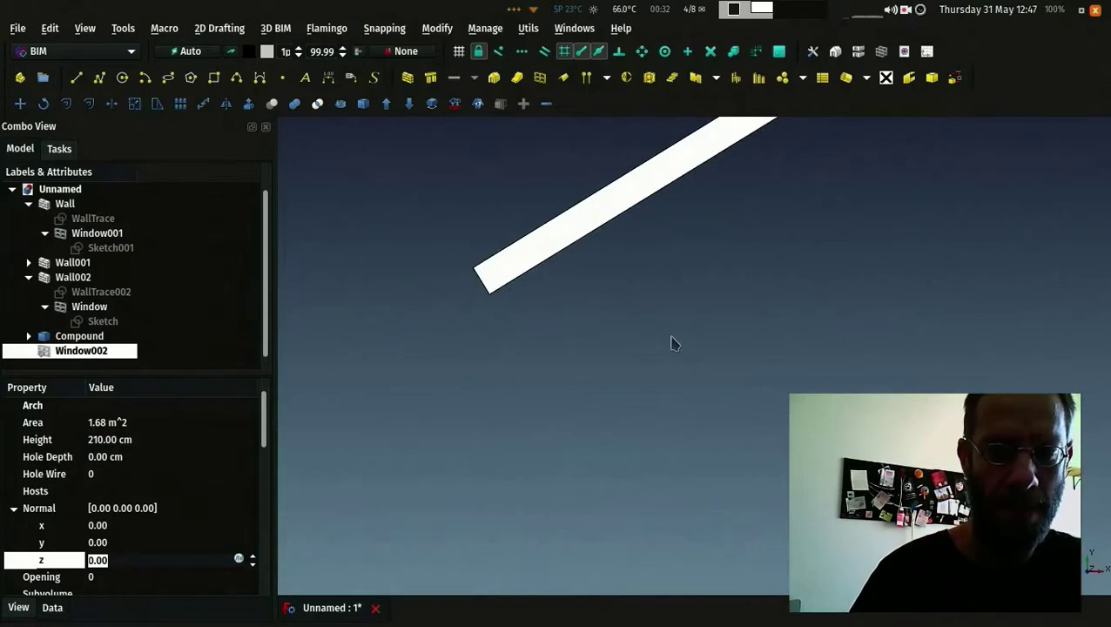
{"action": "key", "text": "m"}
{"action": "key", "text": "v"}
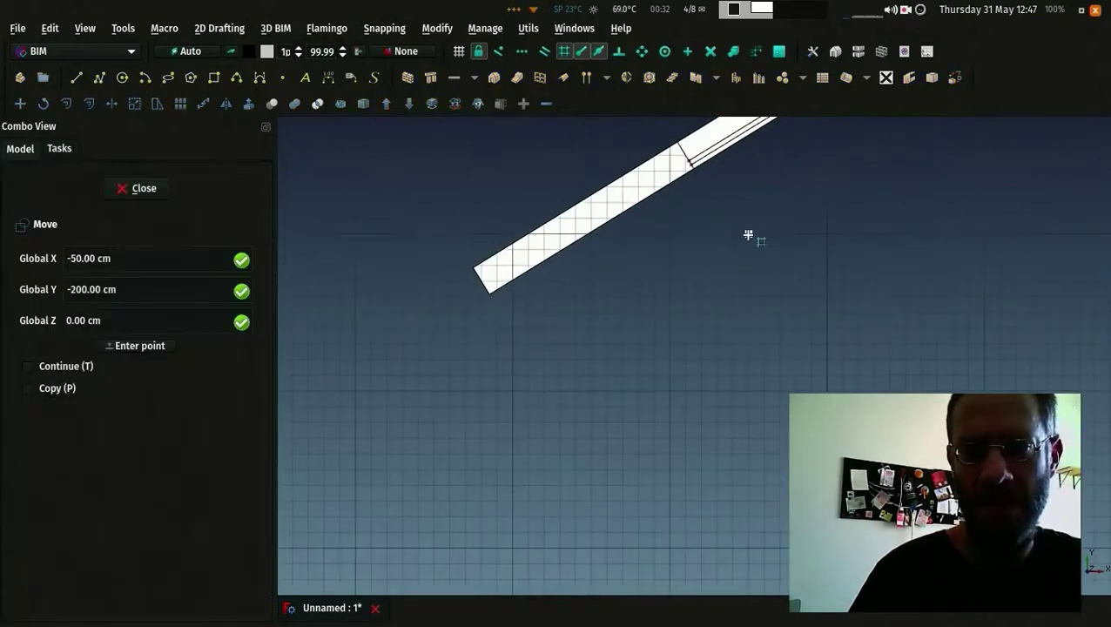
{"action": "left_click", "coordinate": [747, 233]}
{"action": "left_click", "coordinate": [593, 340]}
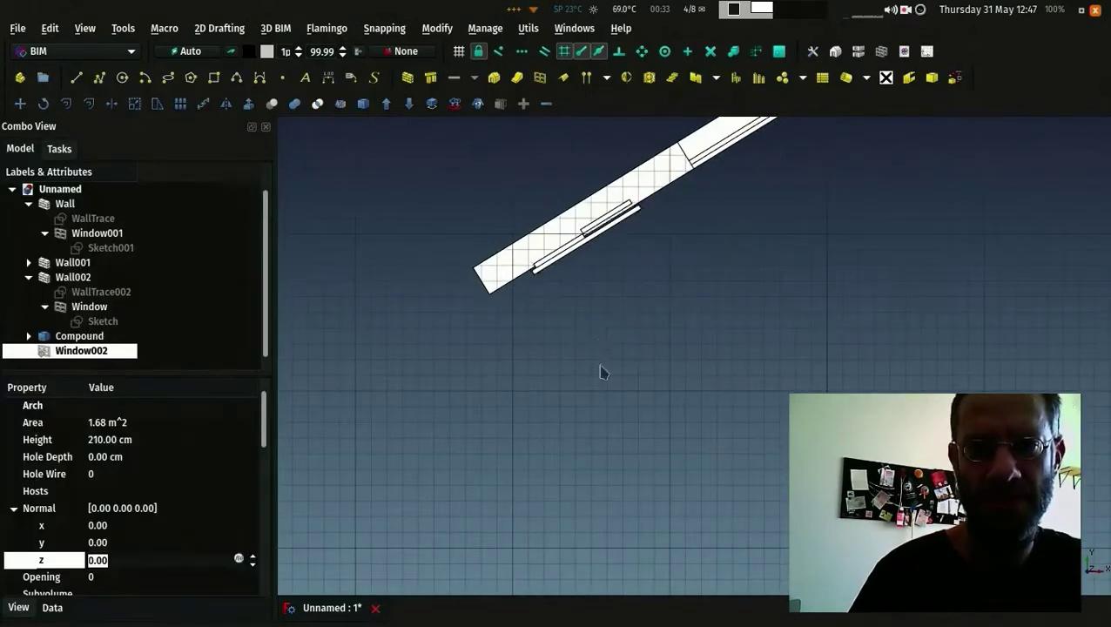
Step: Add the cloned window to Wall002 so the wall hosts it and receives its opening
{"action": "key", "text": "0"}
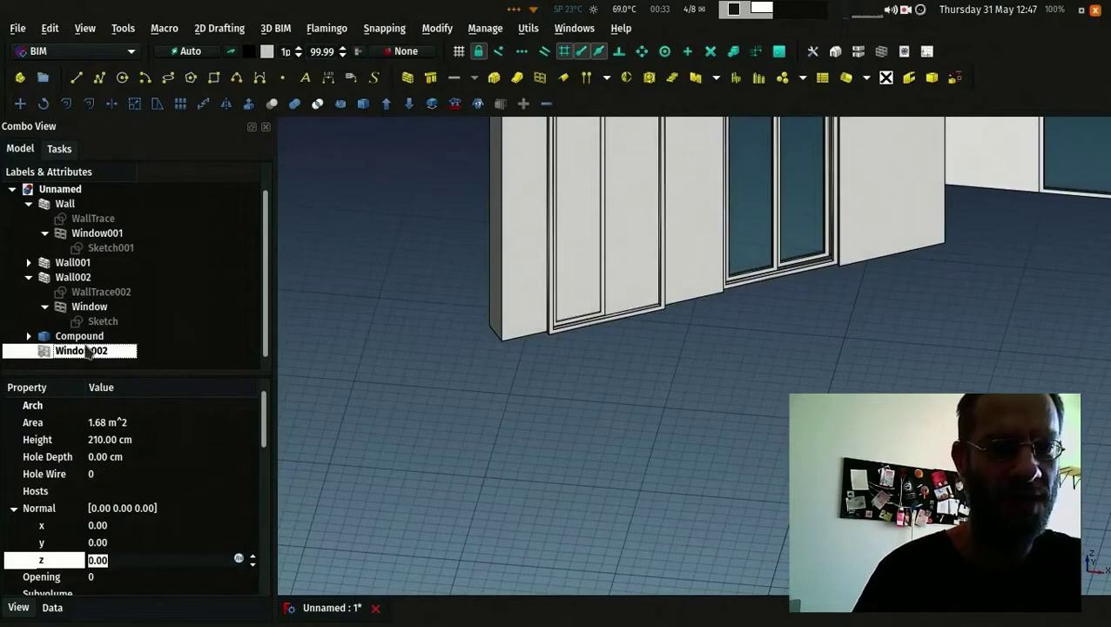
{"action": "left_click", "coordinate": [512, 207], "text": "ctrl"}
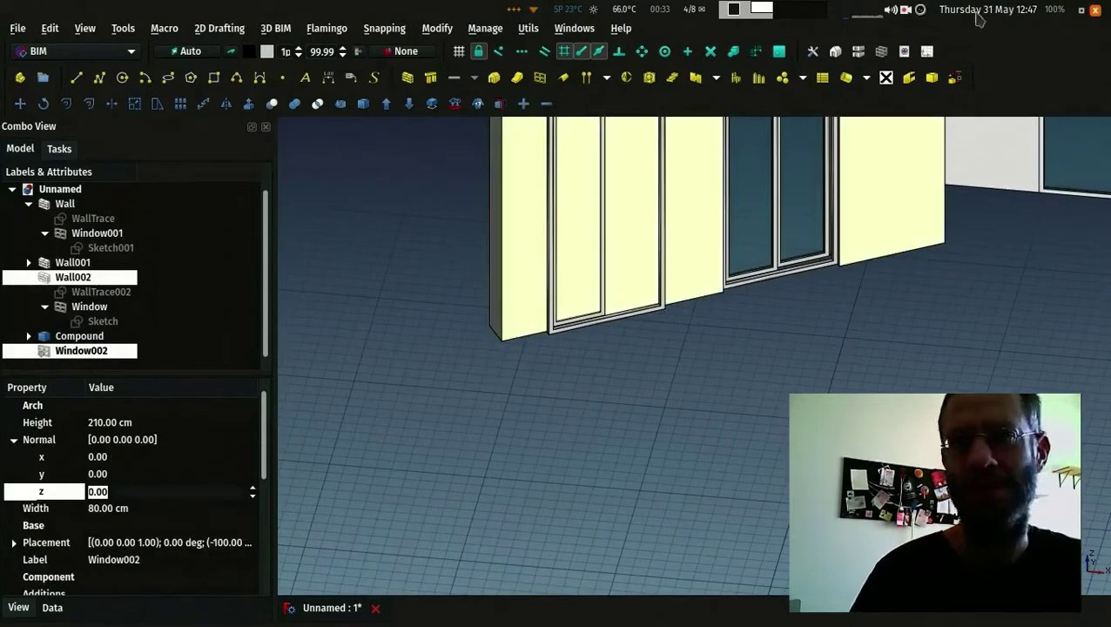
{"action": "left_click", "coordinate": [523, 104]}
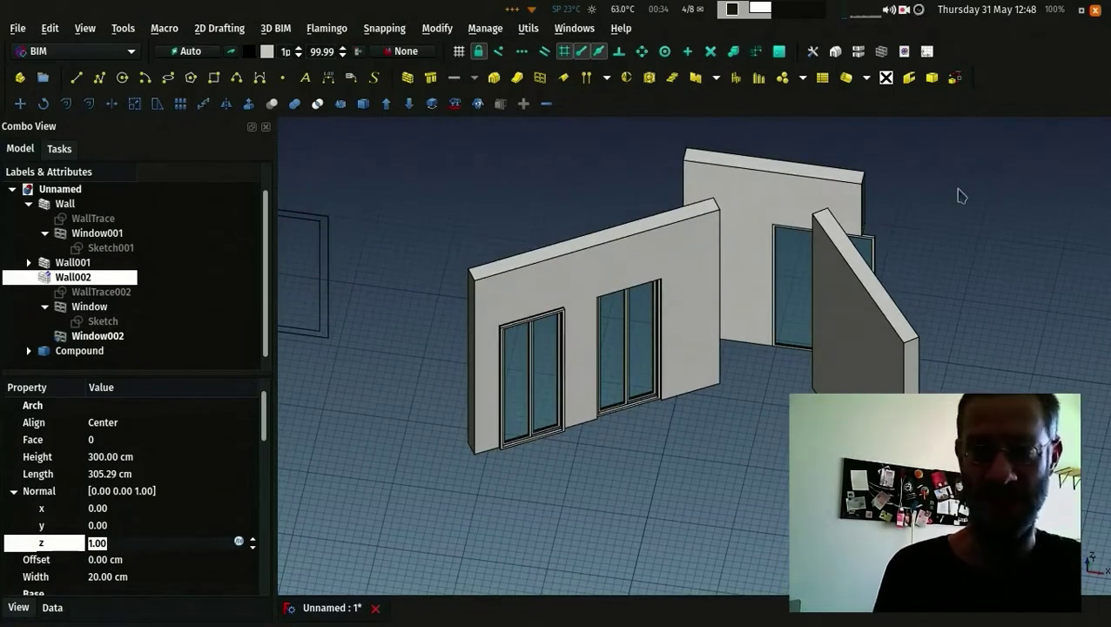
Step: Open the doors and windows manager and select all three listed windows
{"action": "left_click", "coordinate": [881, 52]}
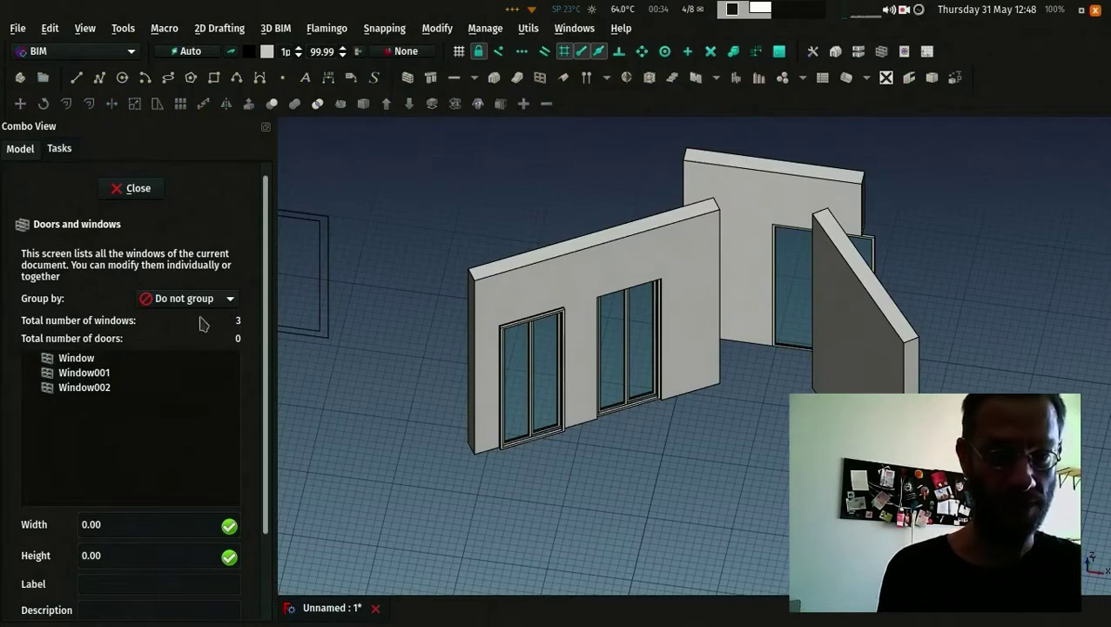
{"action": "scroll", "coordinate": [268, 392], "scroll_direction": "down", "scroll_amount": 1}
{"action": "left_click_drag", "start_coordinate": [268, 392], "coordinate": [223, 386]}
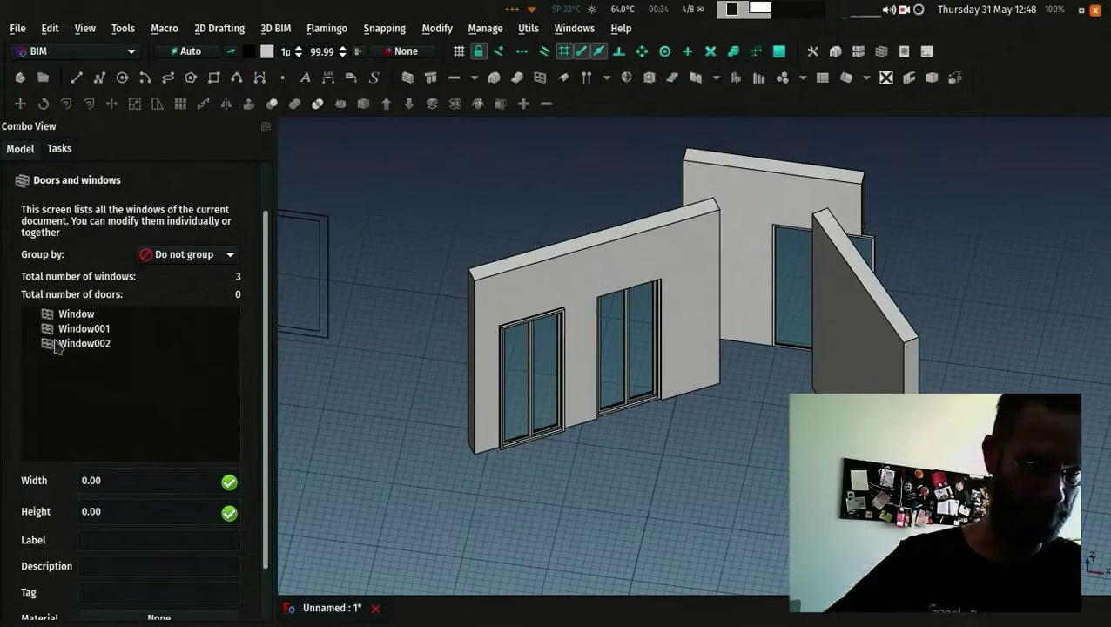
{"action": "left_click", "coordinate": [77, 317]}
{"action": "left_click", "coordinate": [73, 344], "text": "shift"}
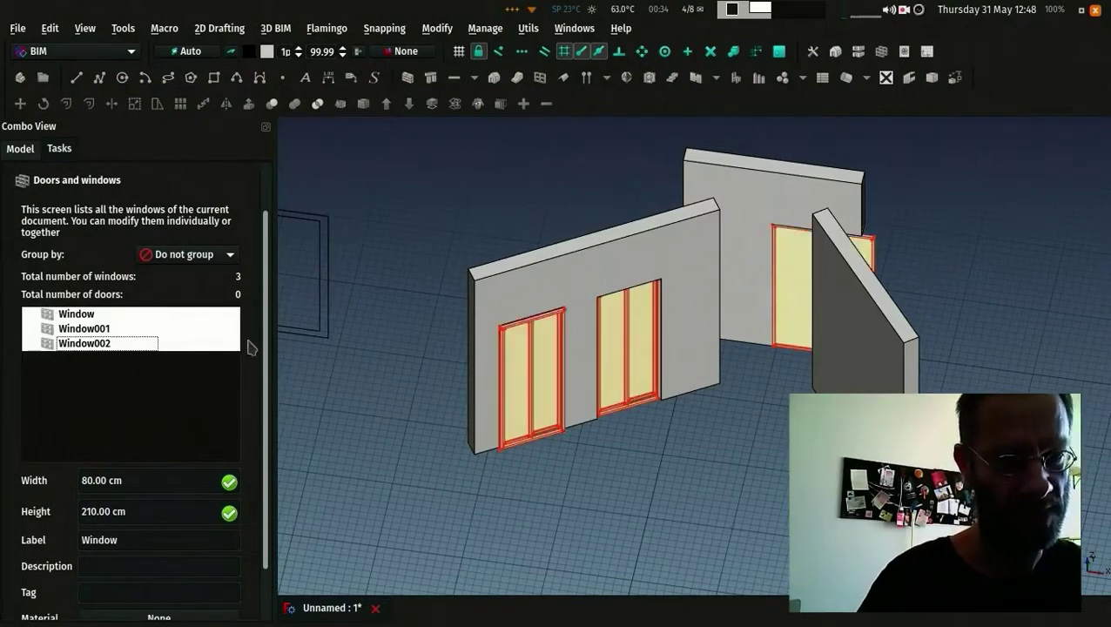
{"action": "scroll", "coordinate": [270, 367], "scroll_direction": "down", "scroll_amount": 1}
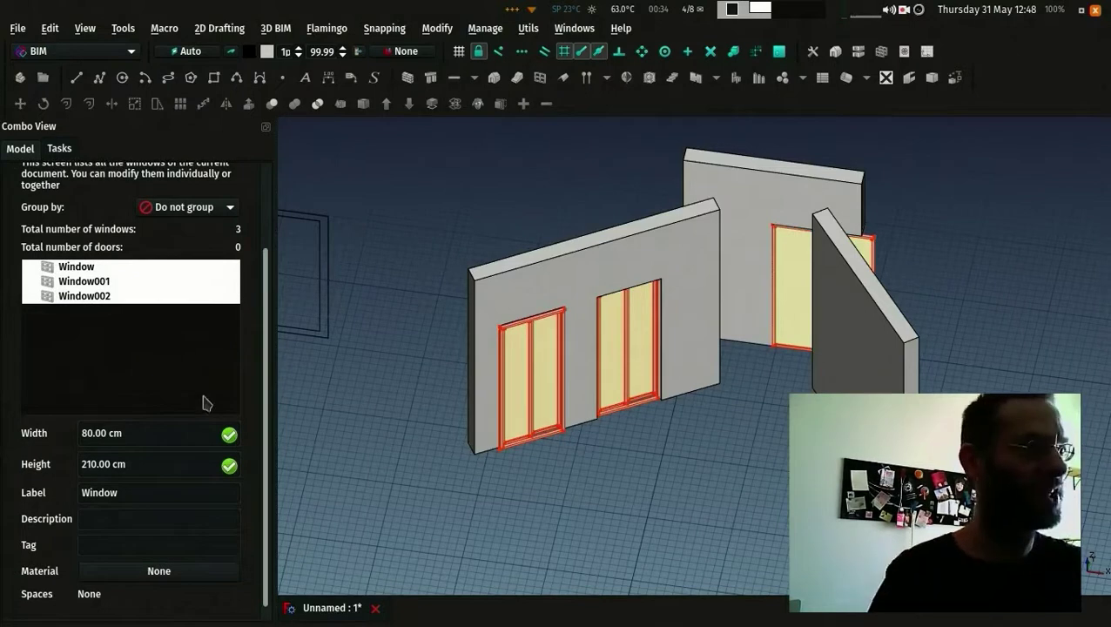
{"action": "left_click", "coordinate": [122, 413]}
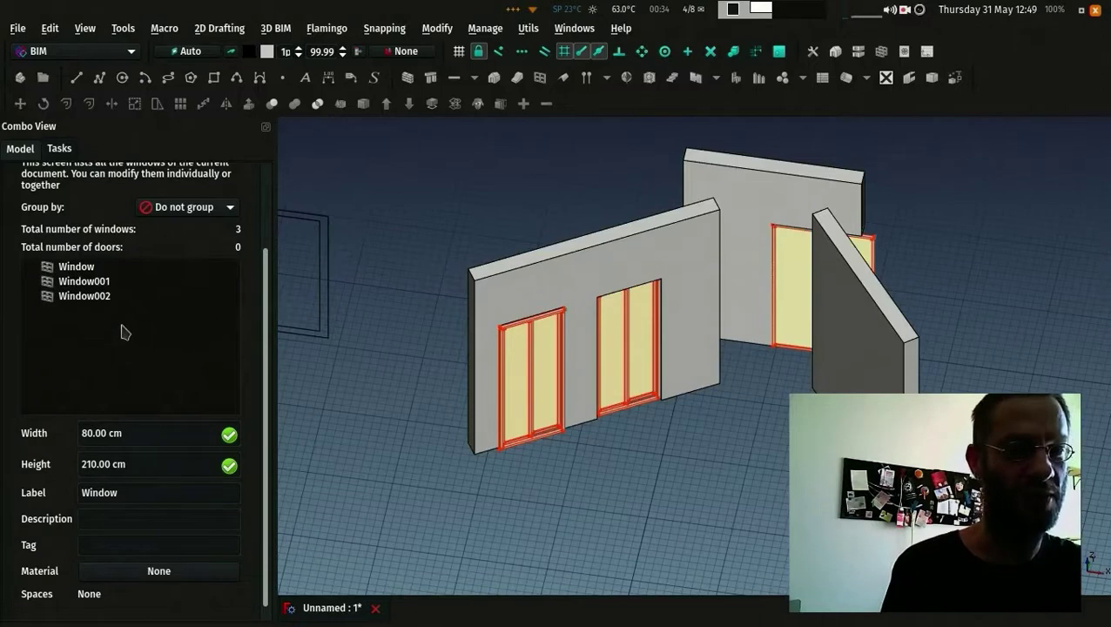
{"action": "left_click", "coordinate": [84, 268]}
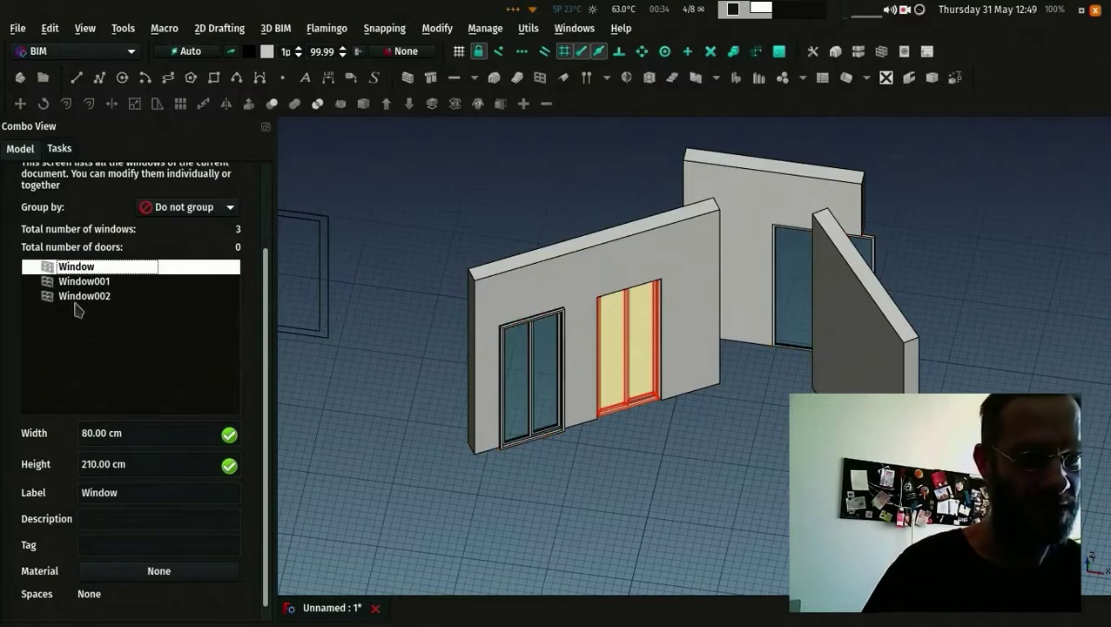
{"action": "left_click", "coordinate": [80, 296], "text": "shift"}
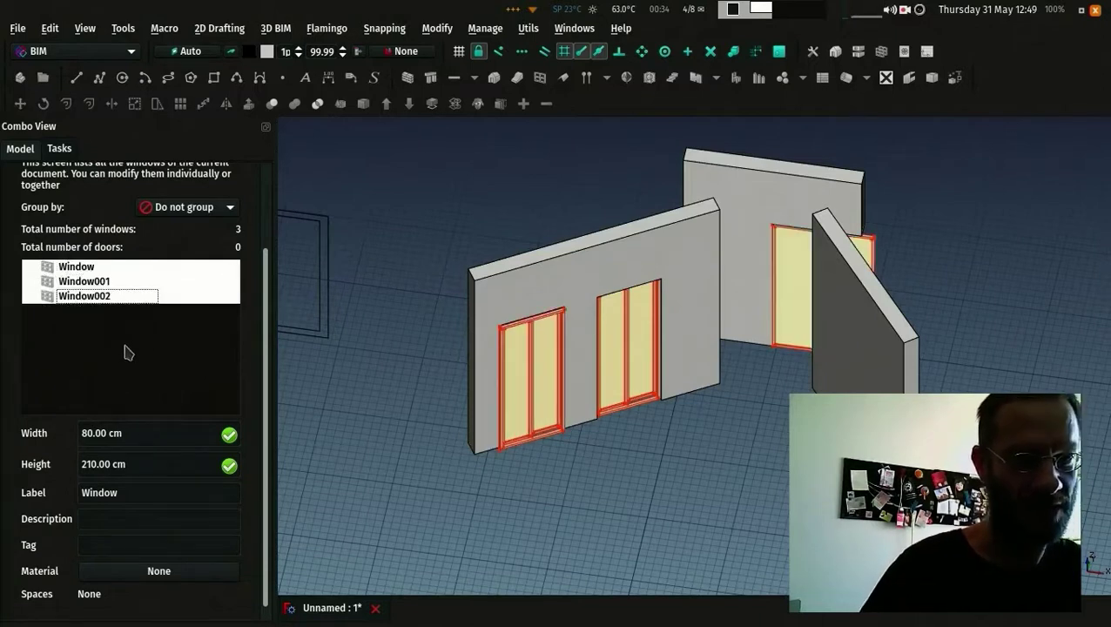
Step: Group the window list by size, expand both size groups, and select the windows in them
{"action": "left_click", "coordinate": [210, 208]}
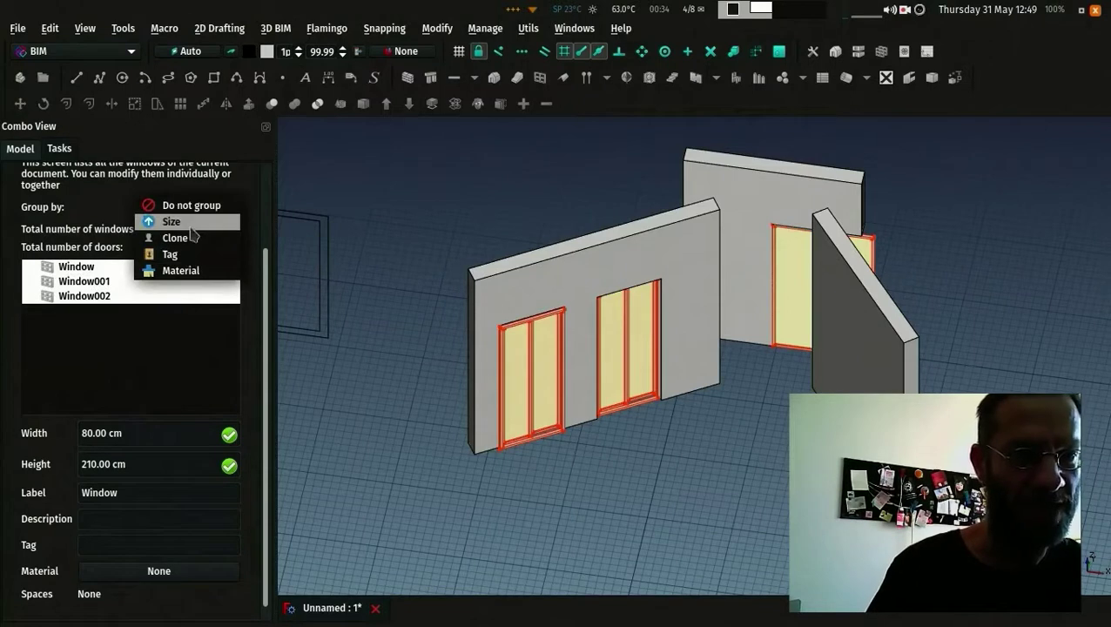
{"action": "left_click", "coordinate": [179, 223]}
{"action": "left_click", "coordinate": [32, 269]}
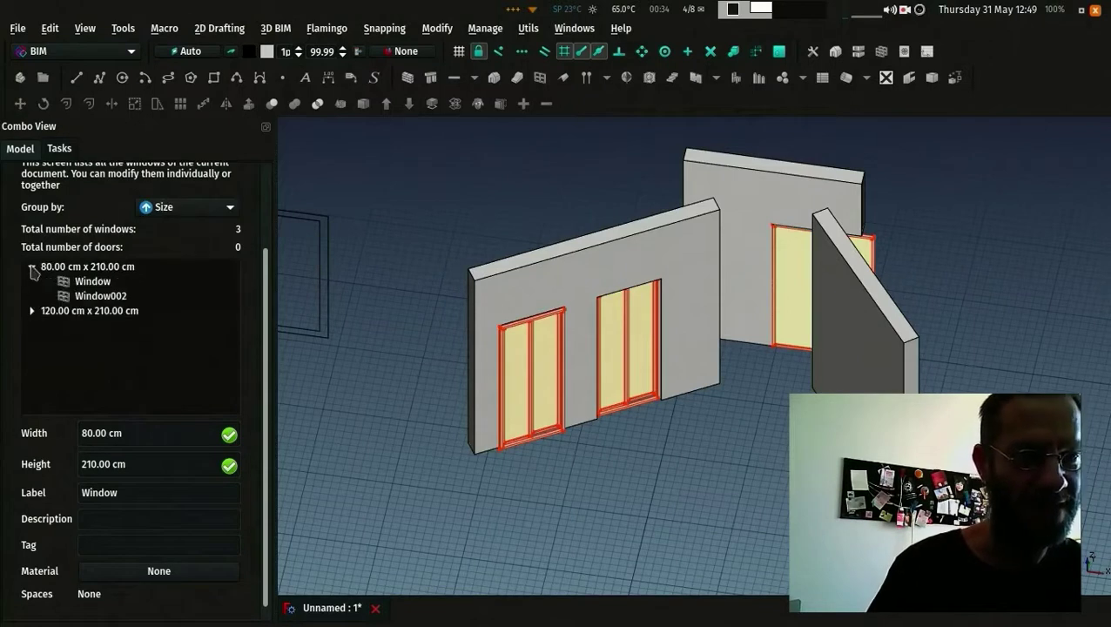
{"action": "left_click", "coordinate": [31, 311]}
{"action": "left_click_drag", "start_coordinate": [96, 286], "coordinate": [89, 296]}
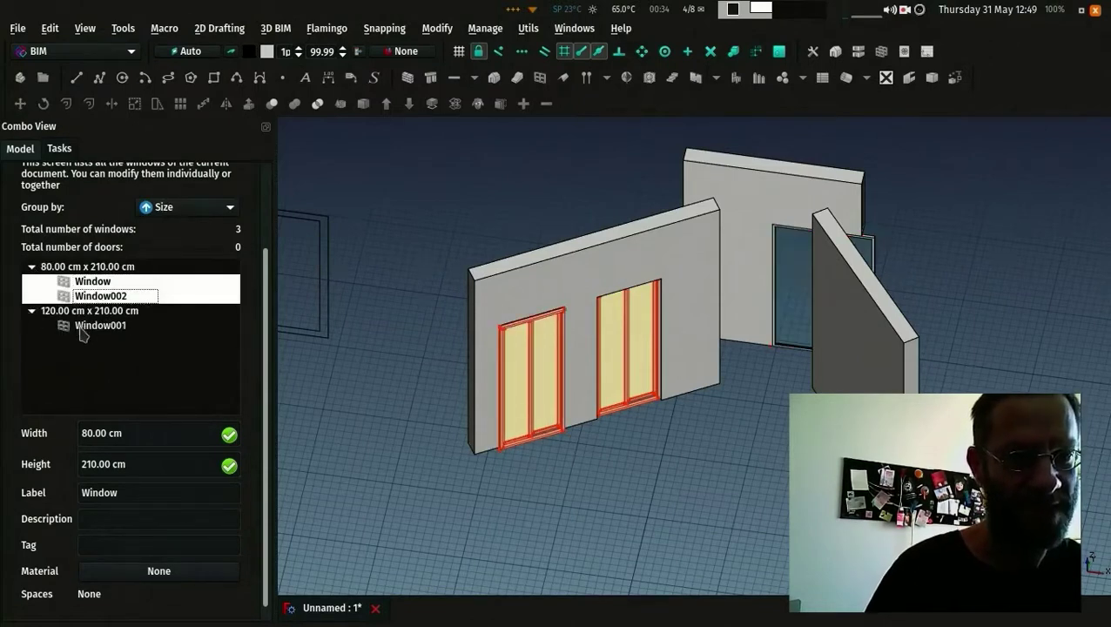
{"action": "left_click", "coordinate": [83, 326], "text": "ctrl"}
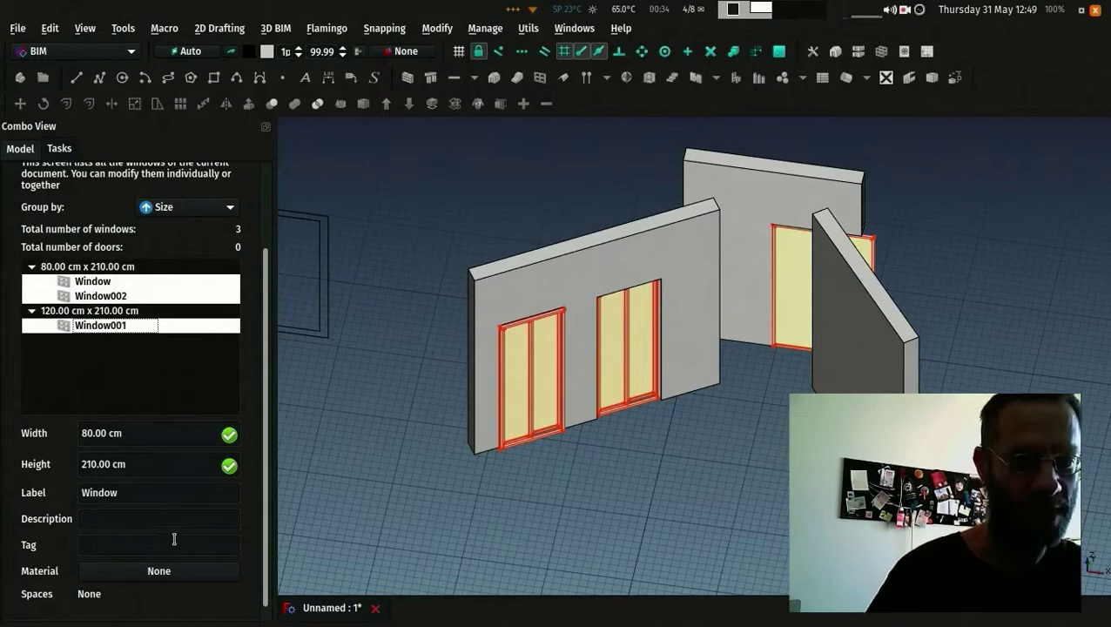
Step: Assign the tag W01 to the two 80 x 210 cm windows, Window and Window002
{"action": "left_click", "coordinate": [178, 375]}
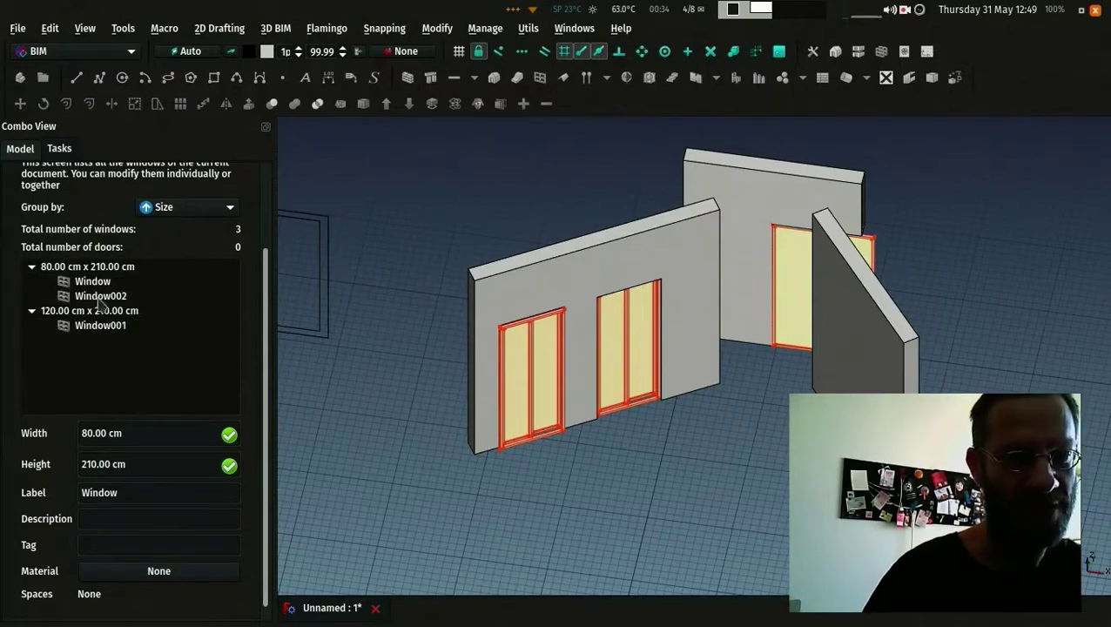
{"action": "left_click_drag", "start_coordinate": [89, 284], "coordinate": [90, 297]}
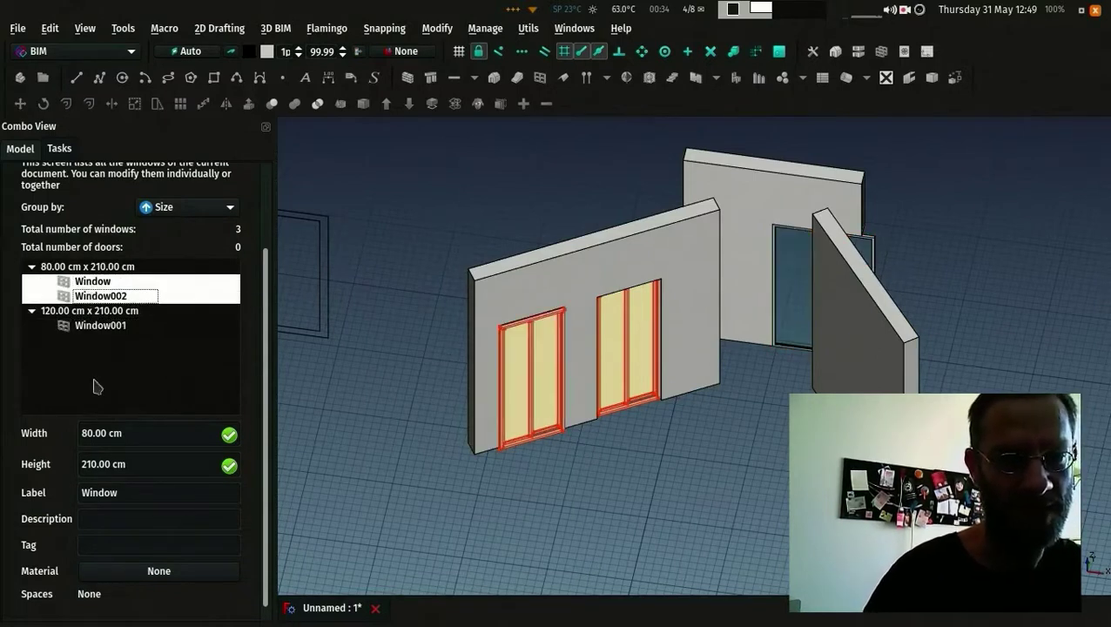
{"action": "left_click", "coordinate": [115, 547]}
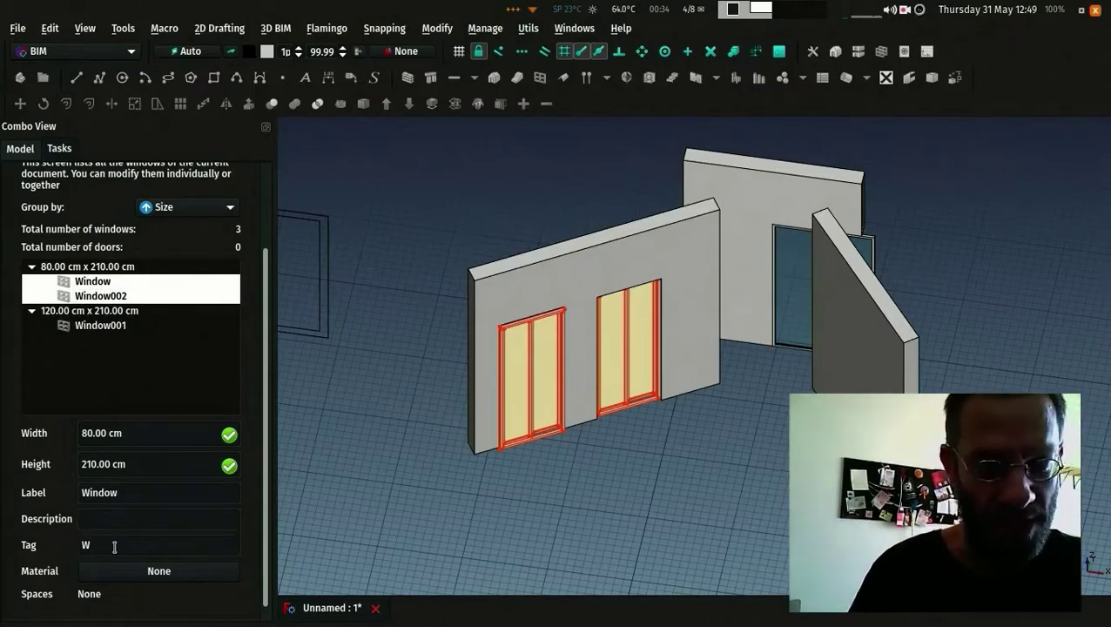
{"action": "type", "text": "W01"}
{"action": "key", "text": "Return"}
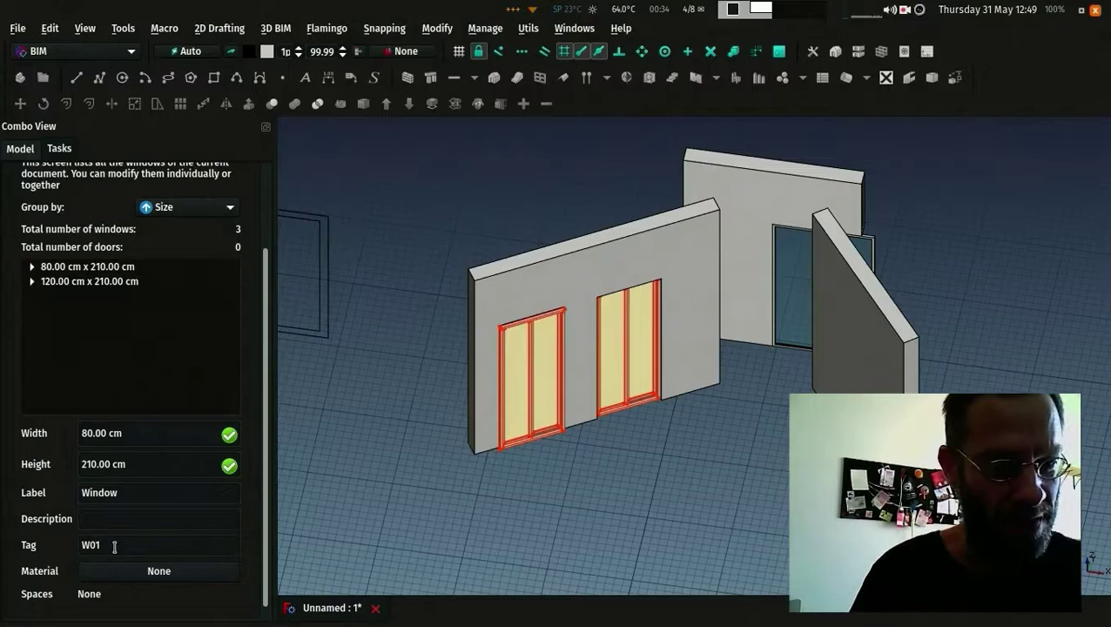
Step: Assign the tag W02 to Window001 in the 120 x 210 cm group
{"action": "left_click", "coordinate": [31, 282]}
{"action": "left_click", "coordinate": [91, 297]}
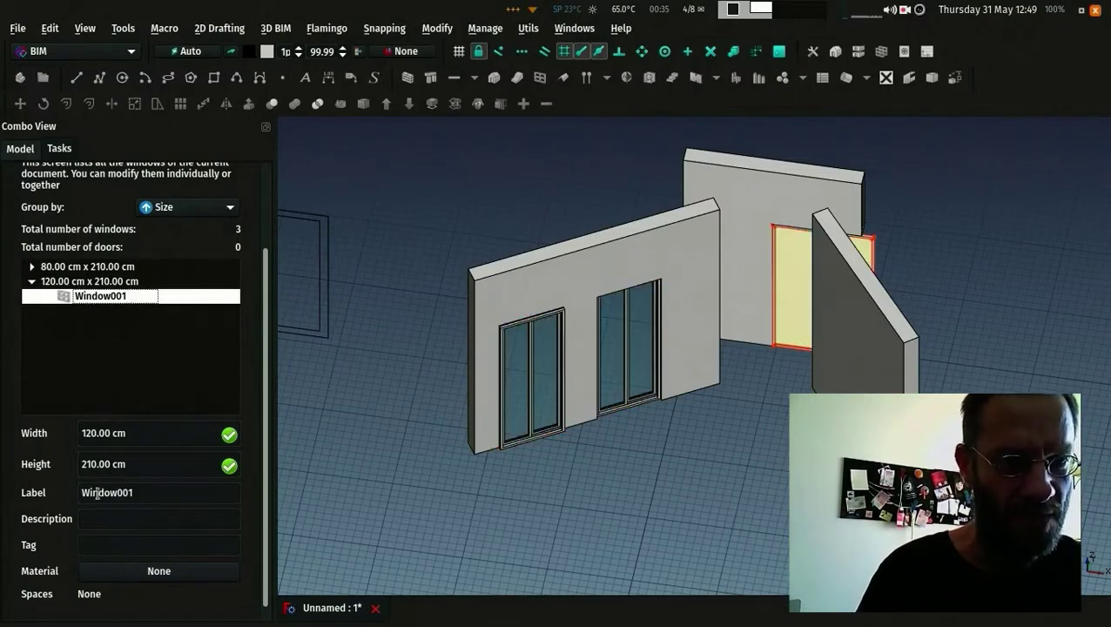
{"action": "left_click", "coordinate": [118, 548]}
{"action": "type", "text": "W0"}
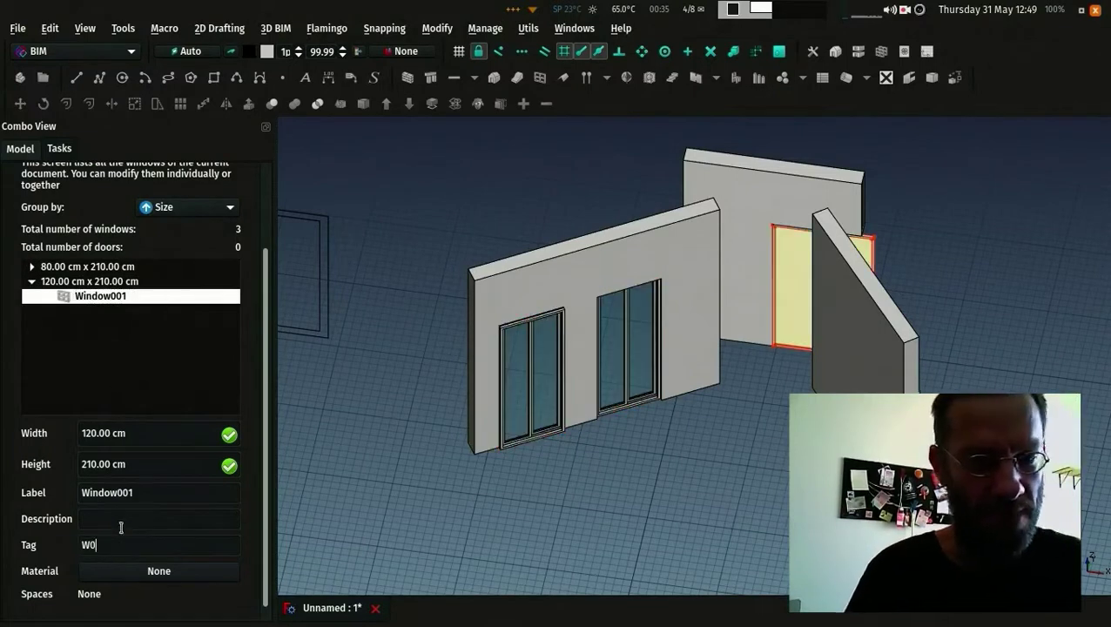
{"action": "type", "text": "2"}
Step: Group the window list by tag and expand the W01 group
{"action": "left_click", "coordinate": [204, 209]}
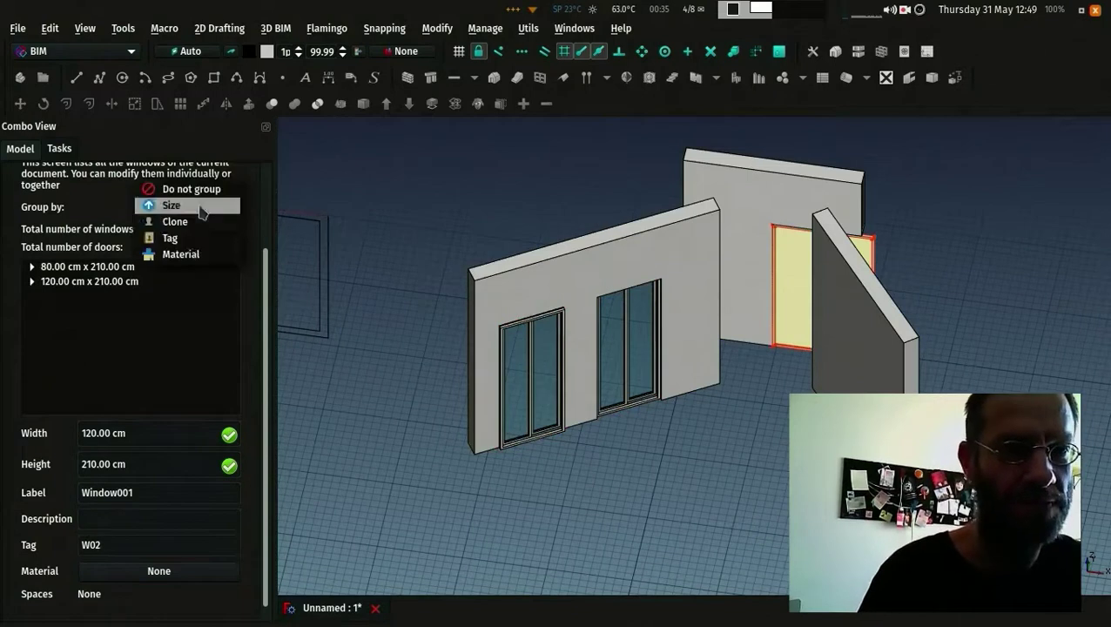
{"action": "left_click", "coordinate": [194, 241]}
{"action": "left_click", "coordinate": [31, 266]}
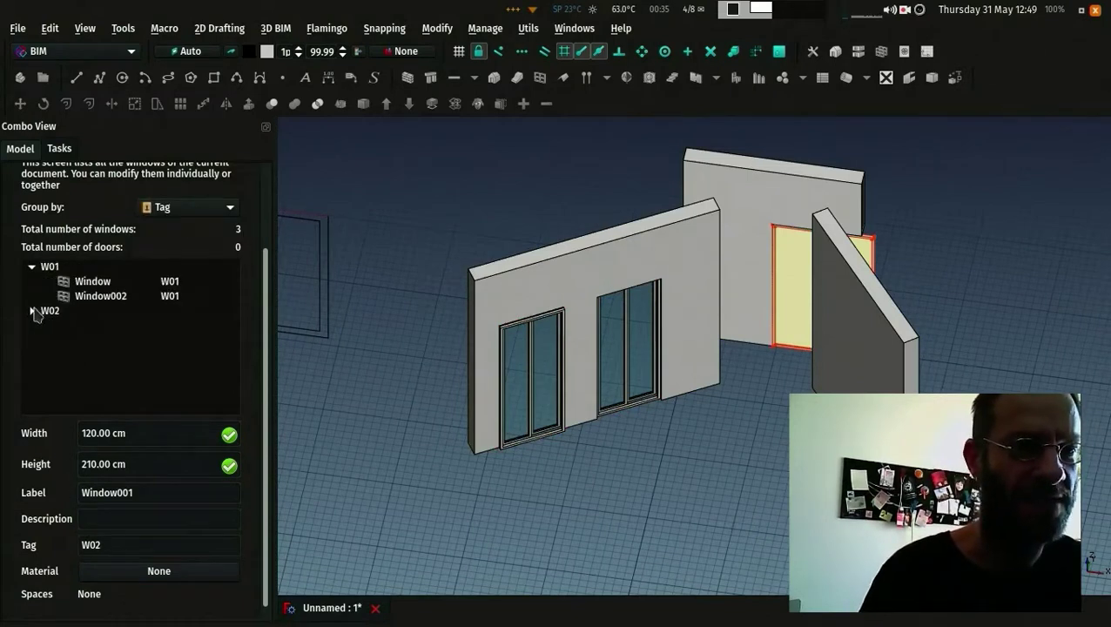
Step: Expand the W02 tag group in the window list and close the window manager
{"action": "left_click", "coordinate": [31, 310]}
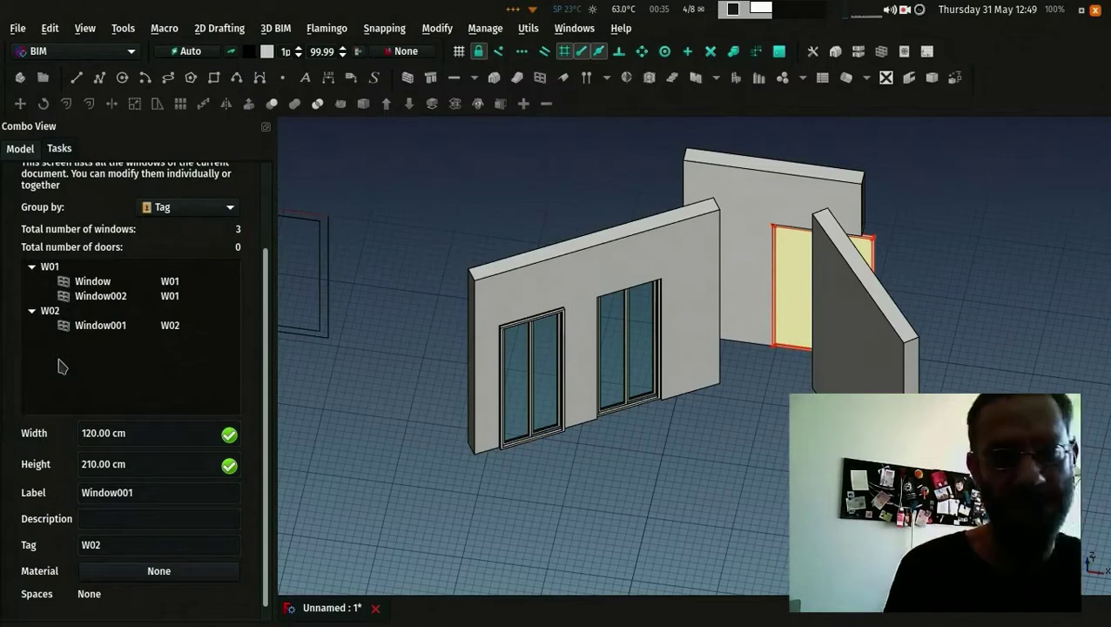
{"action": "left_click", "coordinate": [401, 302]}
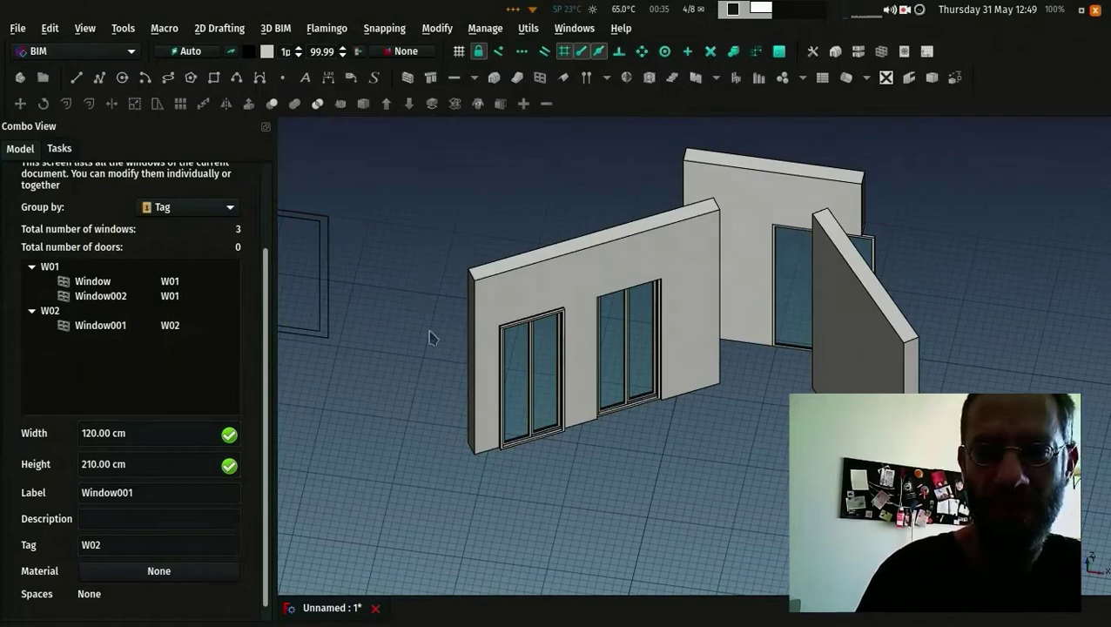
{"action": "scroll", "coordinate": [193, 263], "scroll_direction": "up", "scroll_amount": 3}
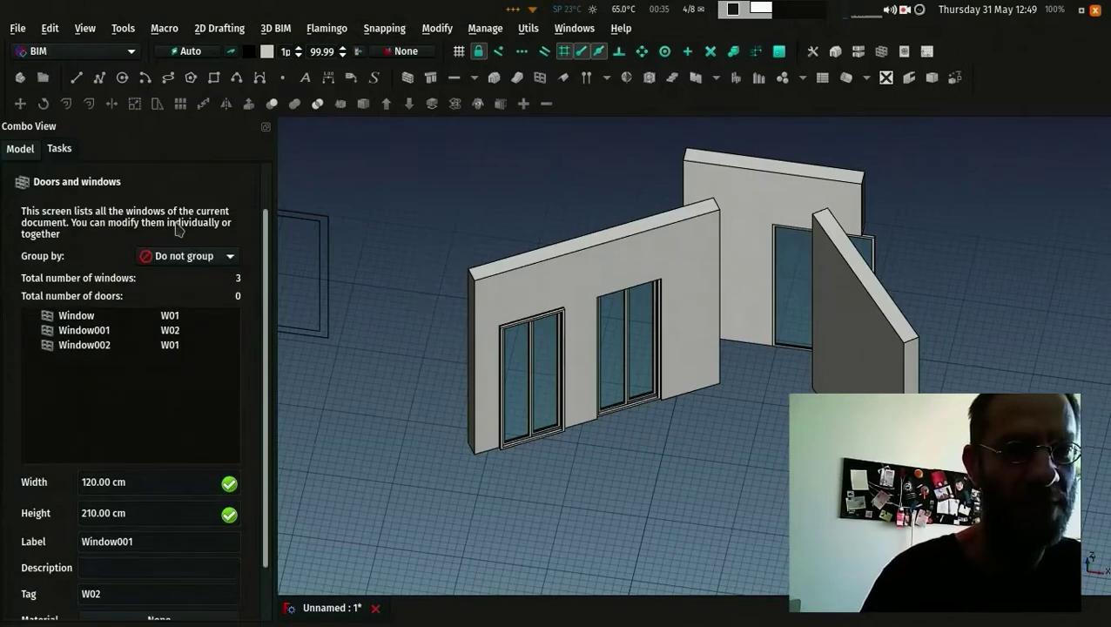
{"action": "key", "text": "Escape"}
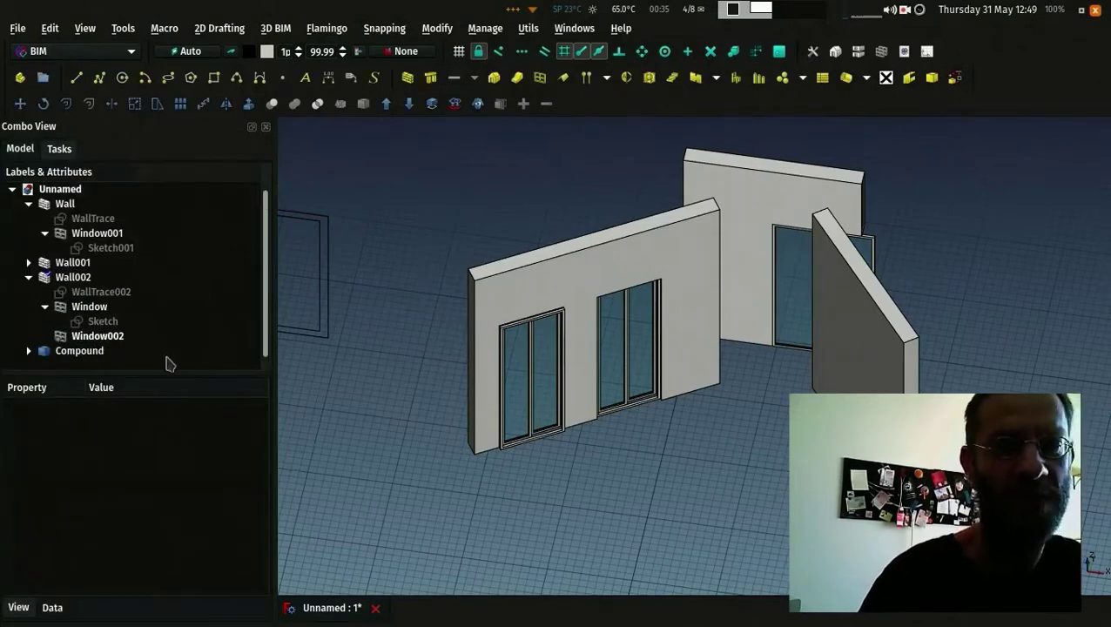
Step: Select the two windows hosted in Wall002 together, and clear the selection
{"action": "left_click", "coordinate": [543, 376]}
{"action": "left_click", "coordinate": [612, 348]}
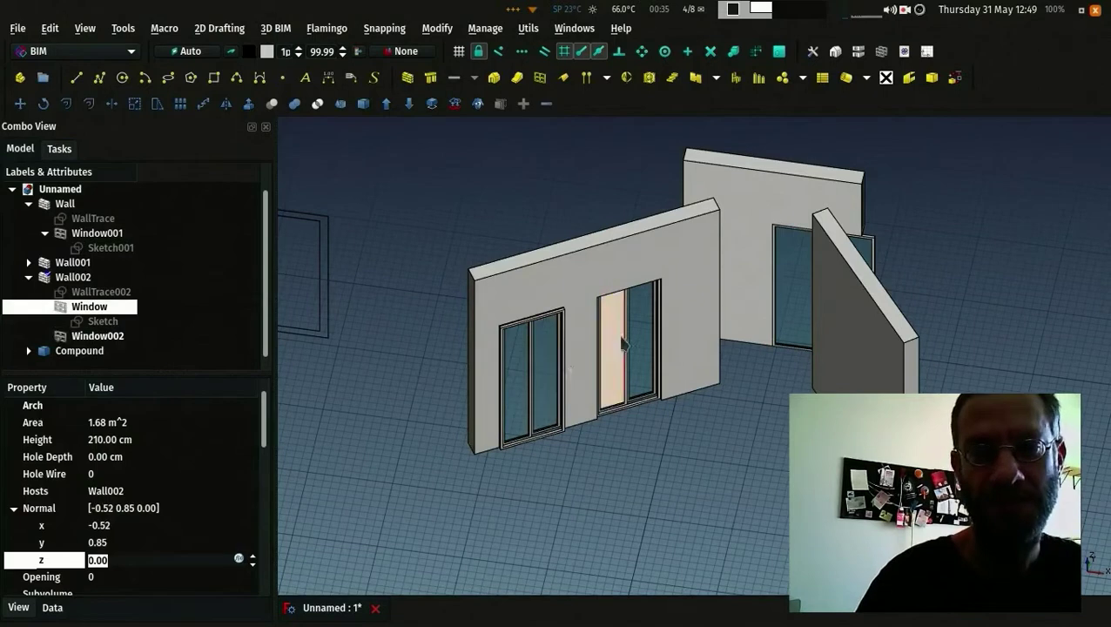
{"action": "left_click", "coordinate": [520, 372], "text": "ctrl"}
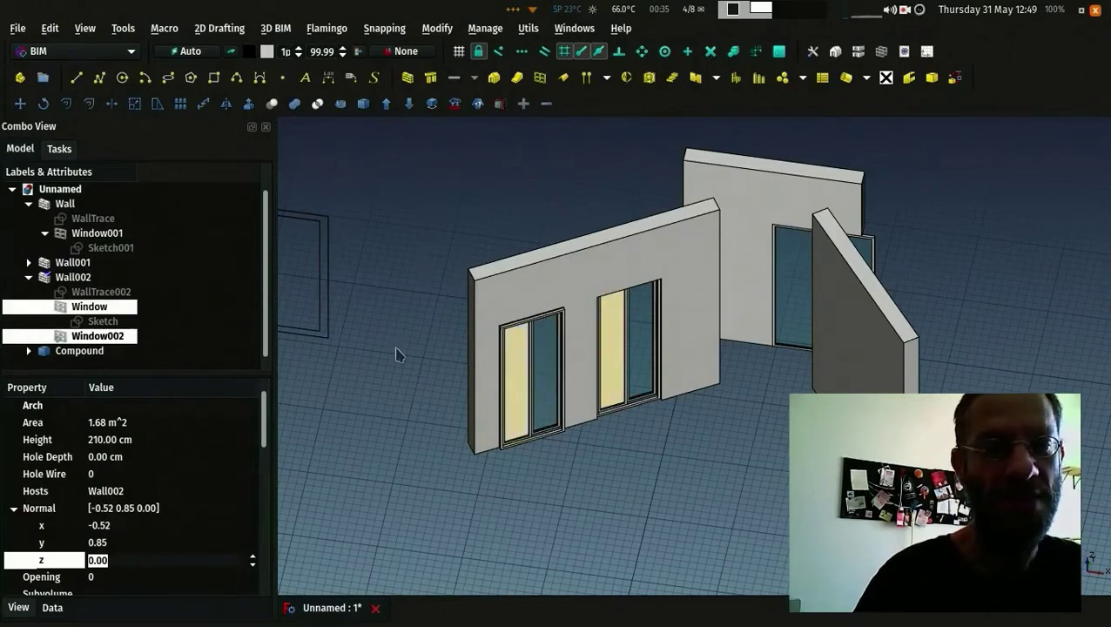
{"action": "left_click", "coordinate": [398, 351]}
Step: Examine the Material property of Window002, leaving it unassigned
{"action": "left_click", "coordinate": [80, 336]}
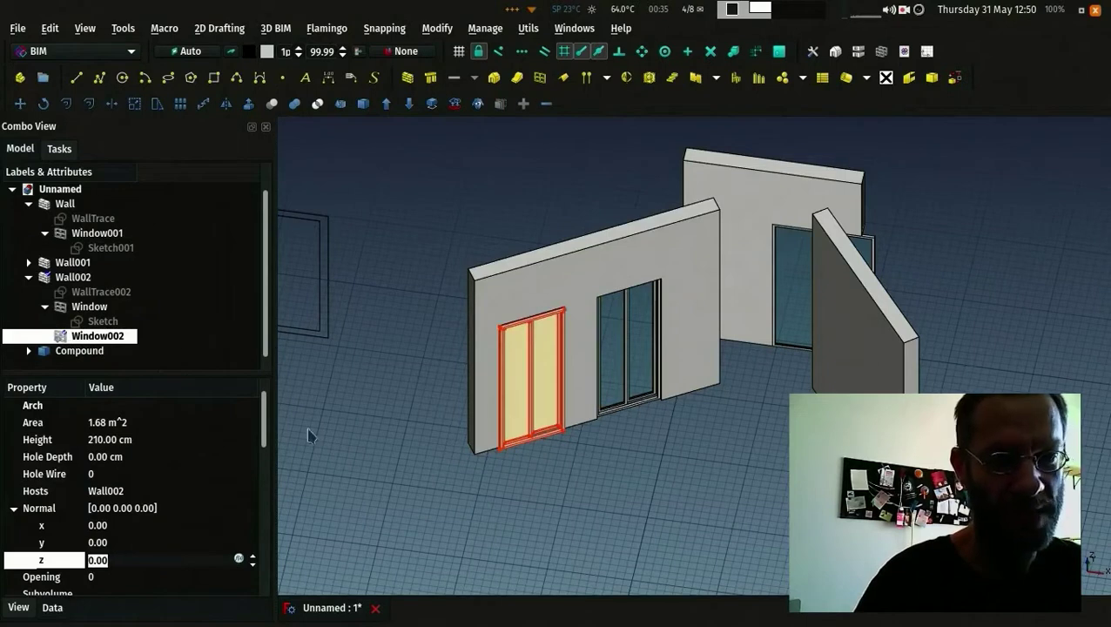
{"action": "left_click_drag", "start_coordinate": [265, 423], "coordinate": [261, 591]}
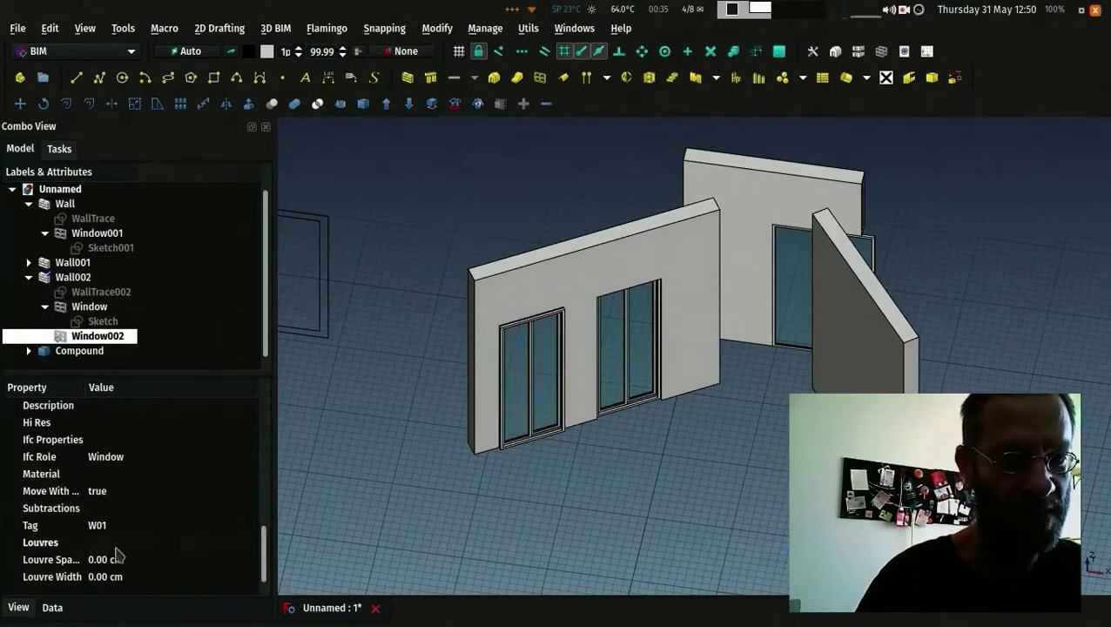
{"action": "left_click", "coordinate": [66, 476]}
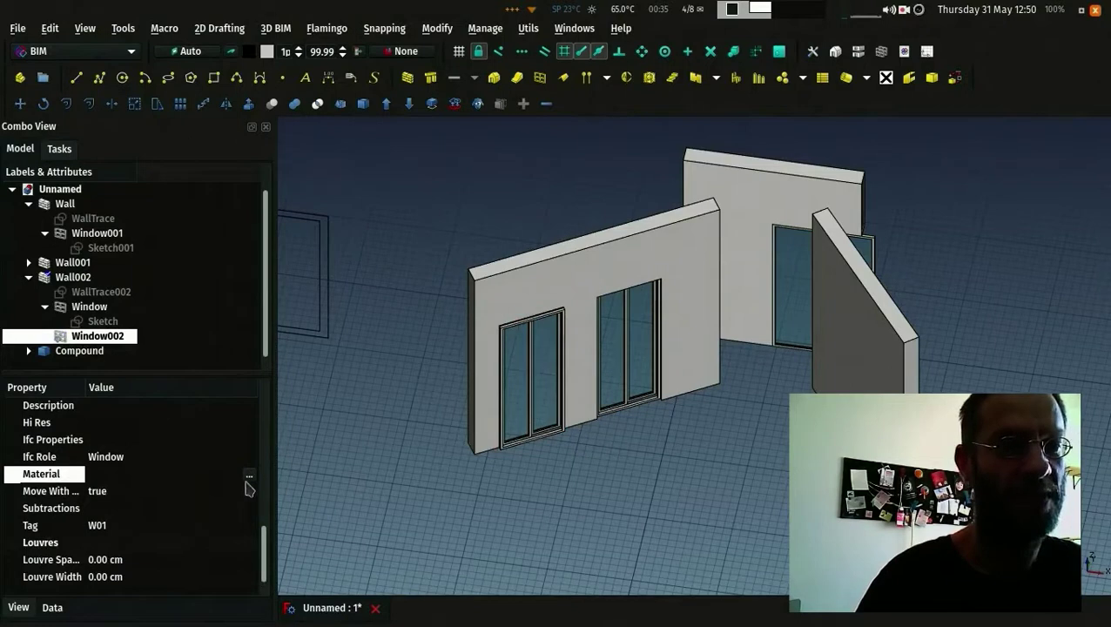
{"action": "left_click", "coordinate": [370, 440]}
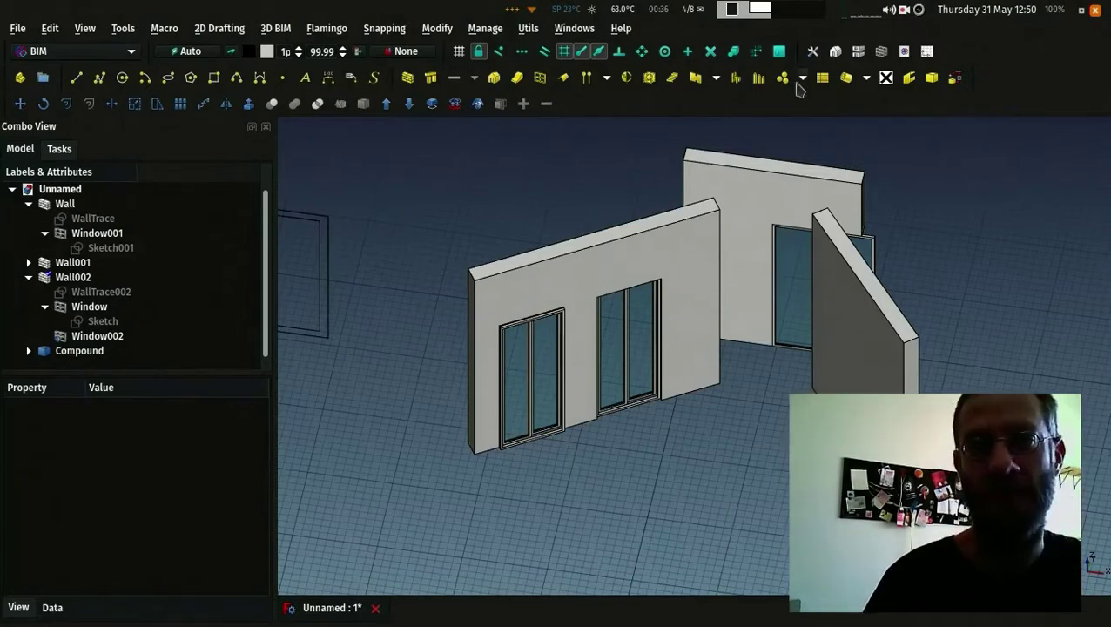
Step: Create a new Arch material named Aluminium
{"action": "left_click", "coordinate": [801, 78]}
{"action": "left_click", "coordinate": [804, 98]}
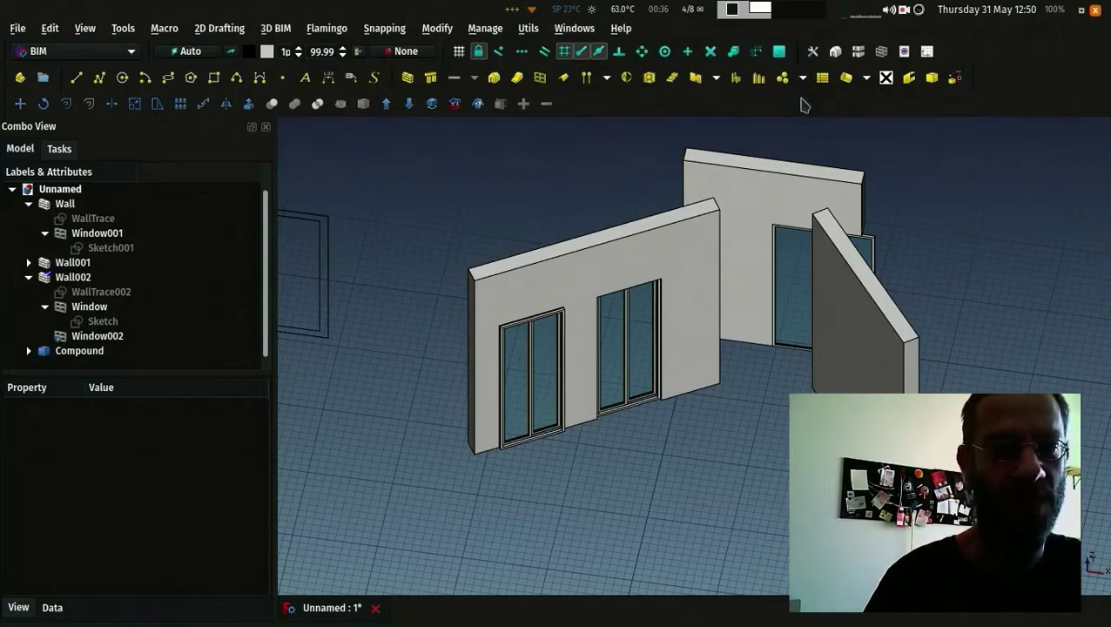
{"action": "double_click", "coordinate": [134, 311]}
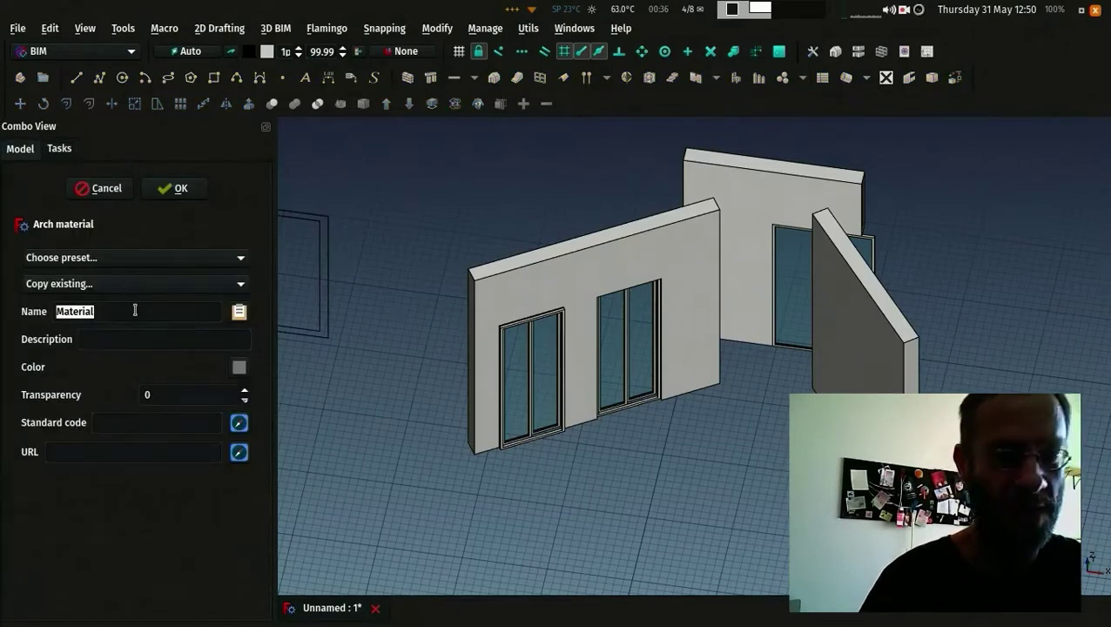
{"action": "type", "text": "Aluminium"}
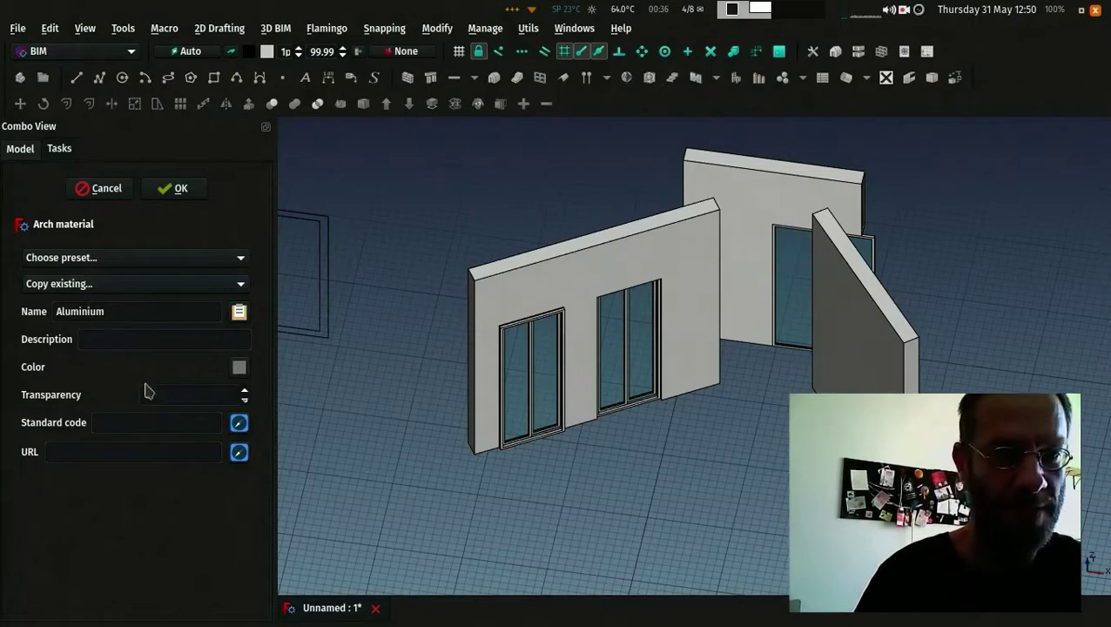
{"action": "left_click", "coordinate": [180, 189]}
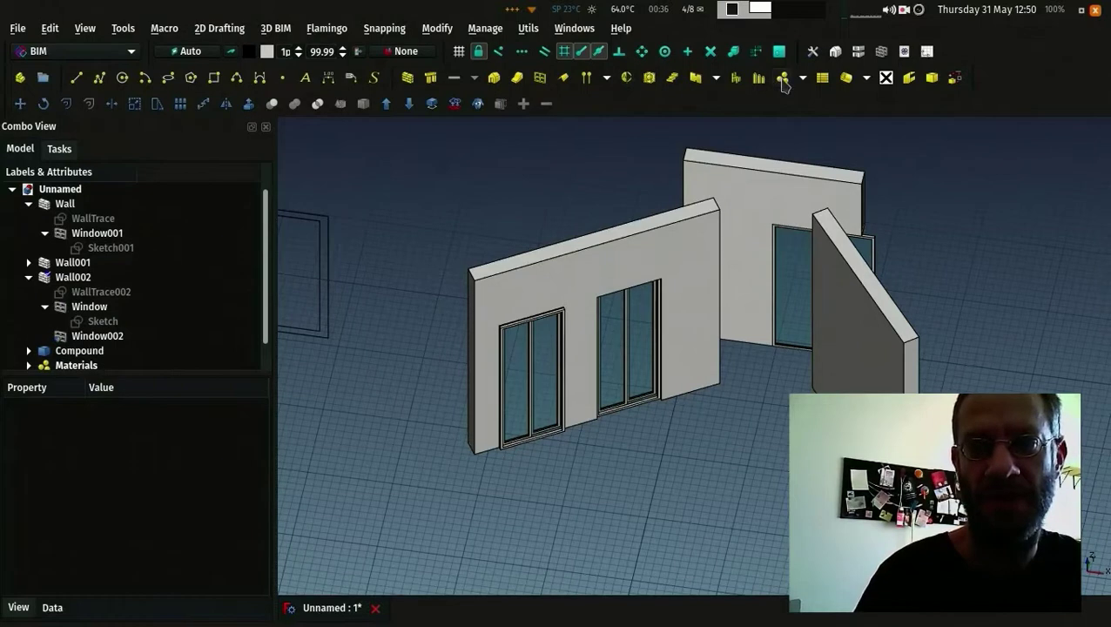
Step: Create a second material named Glass with a blue color, and expand the Materials group in the model tree
{"action": "left_click", "coordinate": [783, 79]}
{"action": "double_click", "coordinate": [142, 315]}
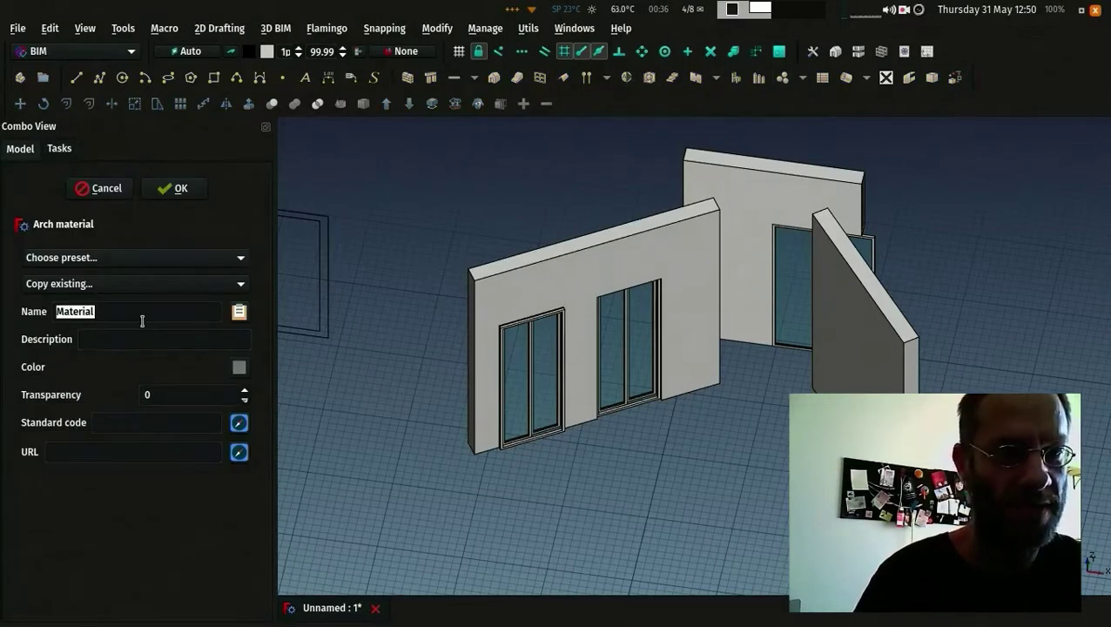
{"action": "type", "text": "Glass"}
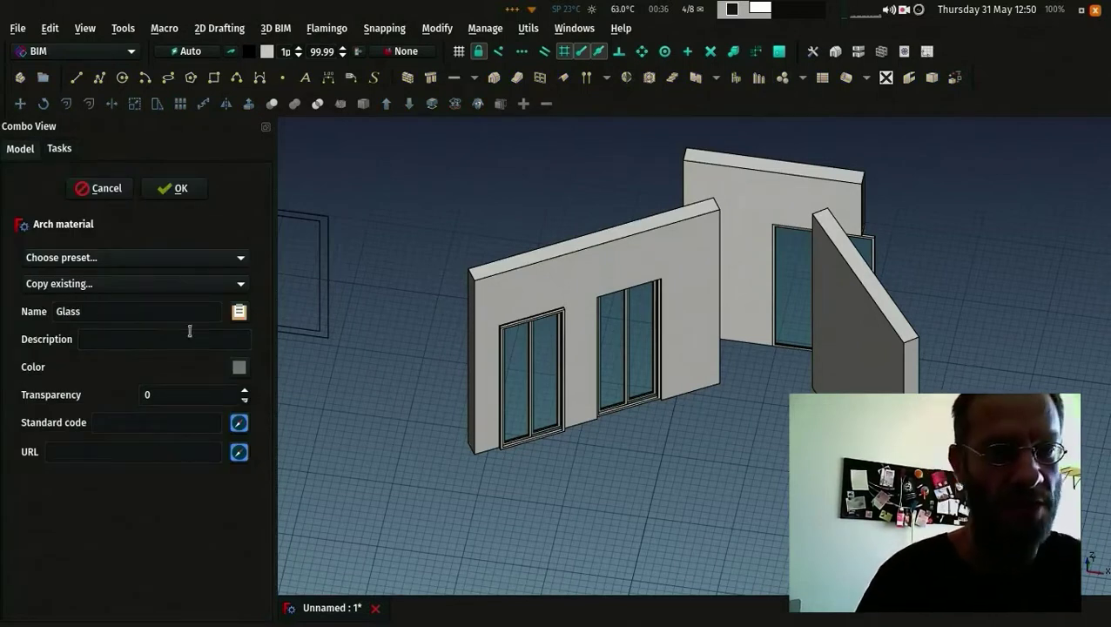
{"action": "left_click", "coordinate": [238, 366]}
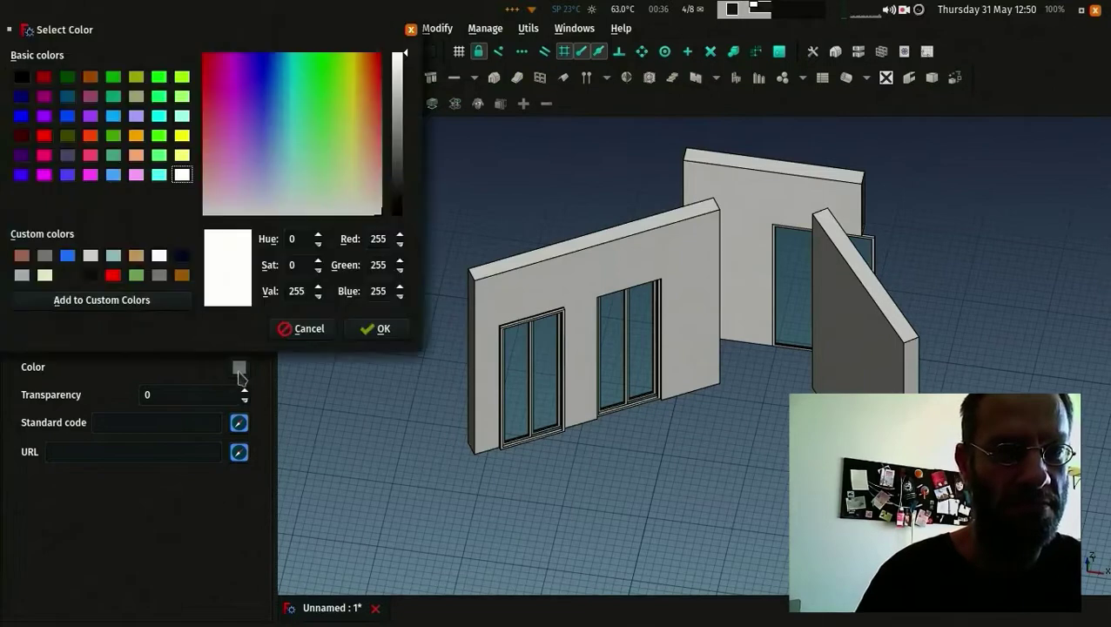
{"action": "left_click", "coordinate": [68, 256]}
{"action": "left_click", "coordinate": [365, 328]}
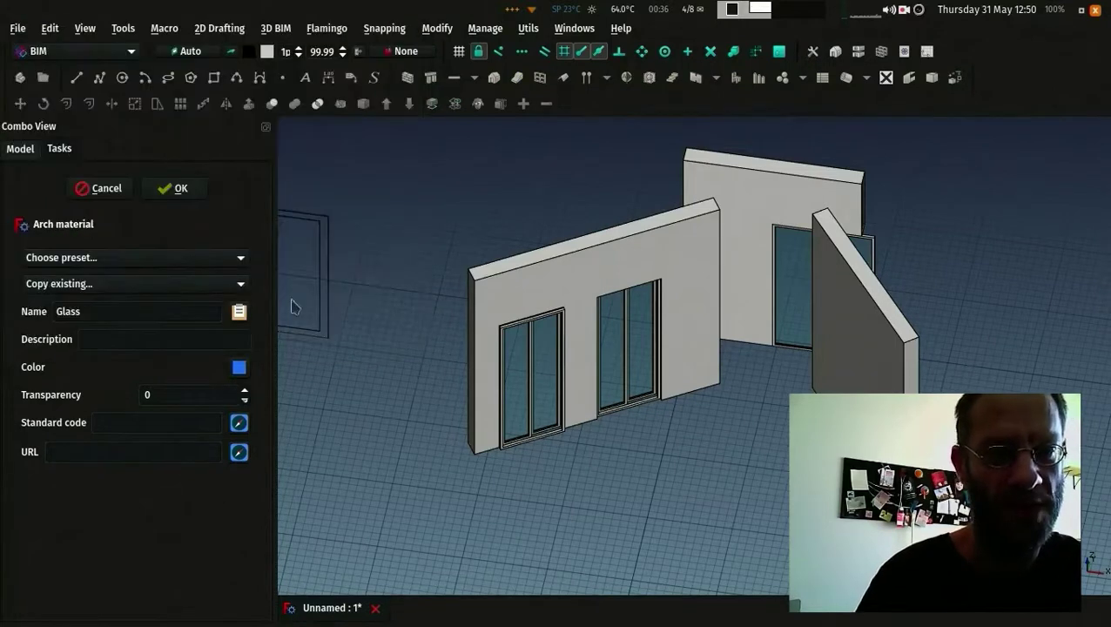
{"action": "left_click", "coordinate": [175, 189]}
{"action": "scroll", "coordinate": [91, 299], "scroll_direction": "down", "scroll_amount": 1}
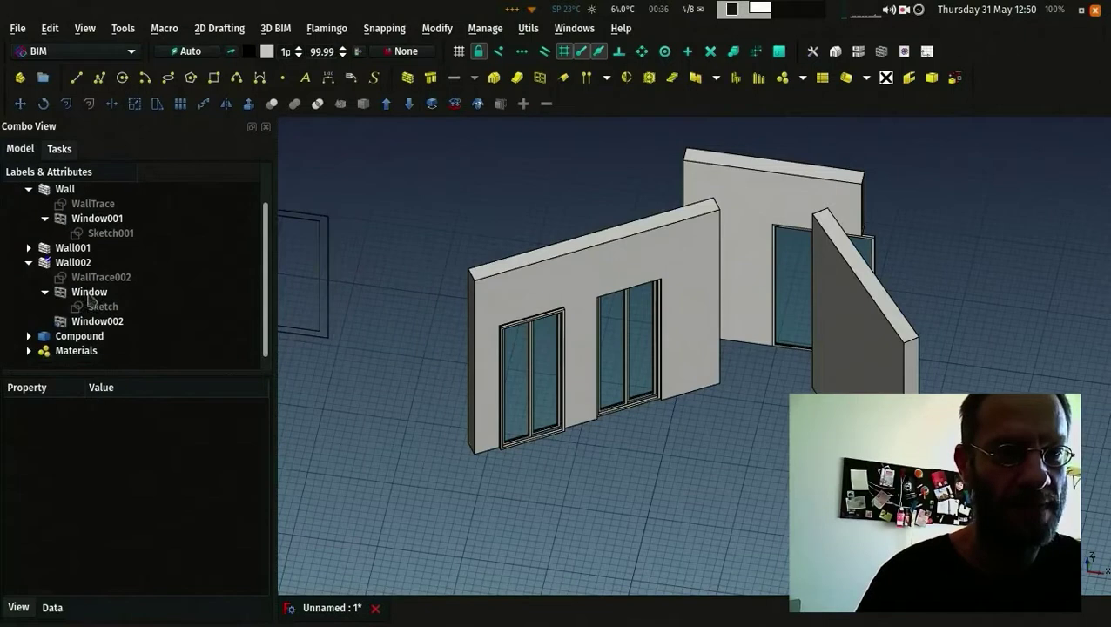
{"action": "left_click", "coordinate": [28, 350]}
{"action": "scroll", "coordinate": [86, 263], "scroll_direction": "down", "scroll_amount": 1}
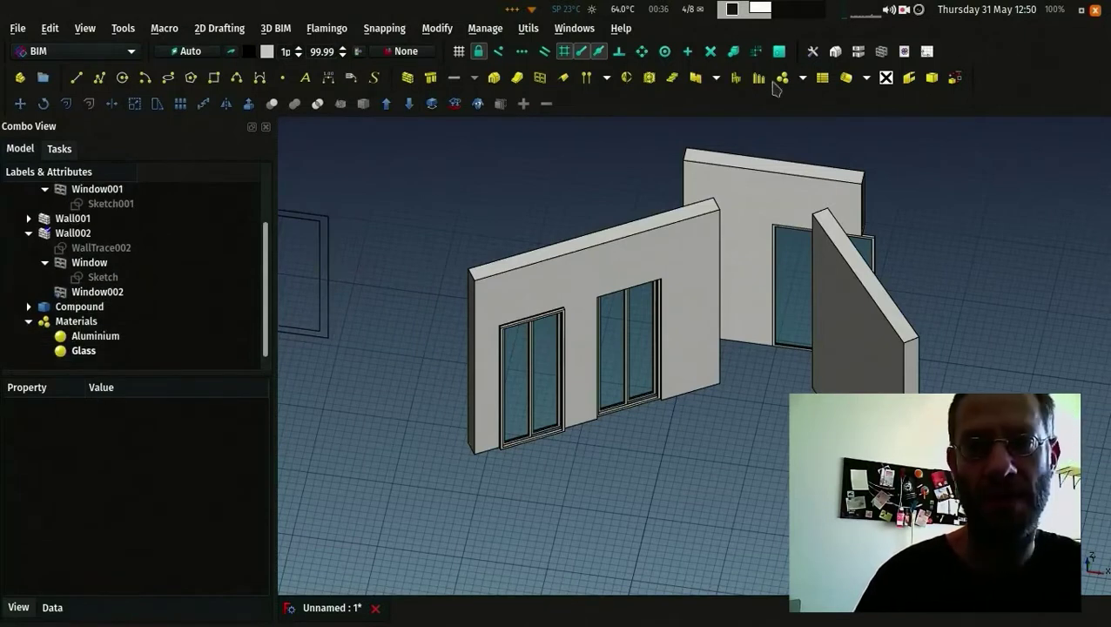
Step: Start a new multi-material definition and name it WindowMaterial
{"action": "left_click", "coordinate": [803, 79]}
{"action": "left_click", "coordinate": [818, 116]}
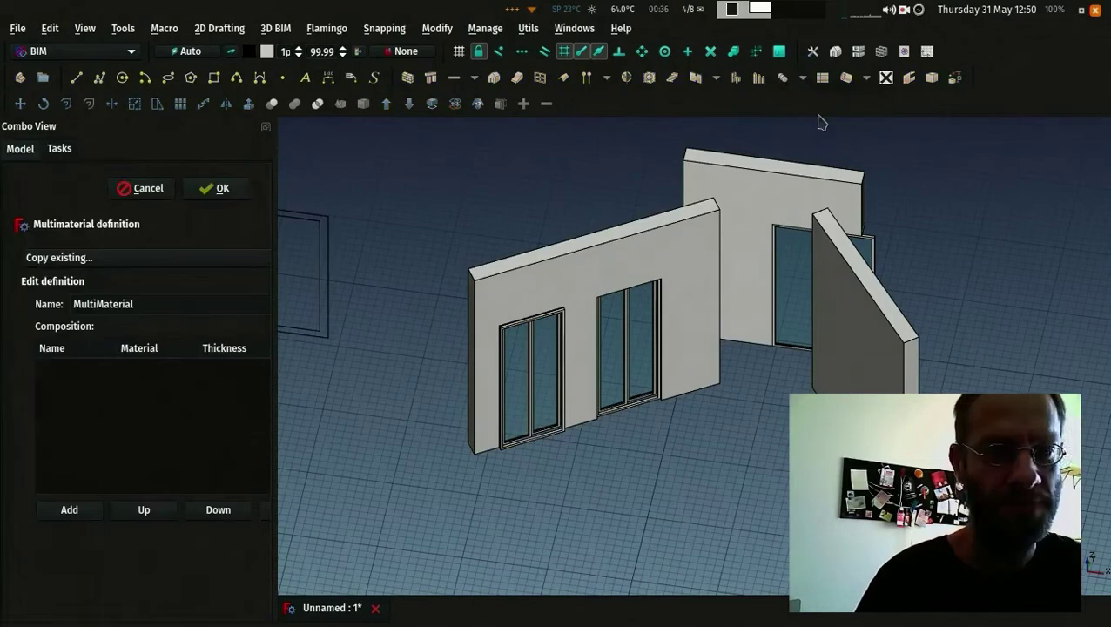
{"action": "double_click", "coordinate": [149, 306]}
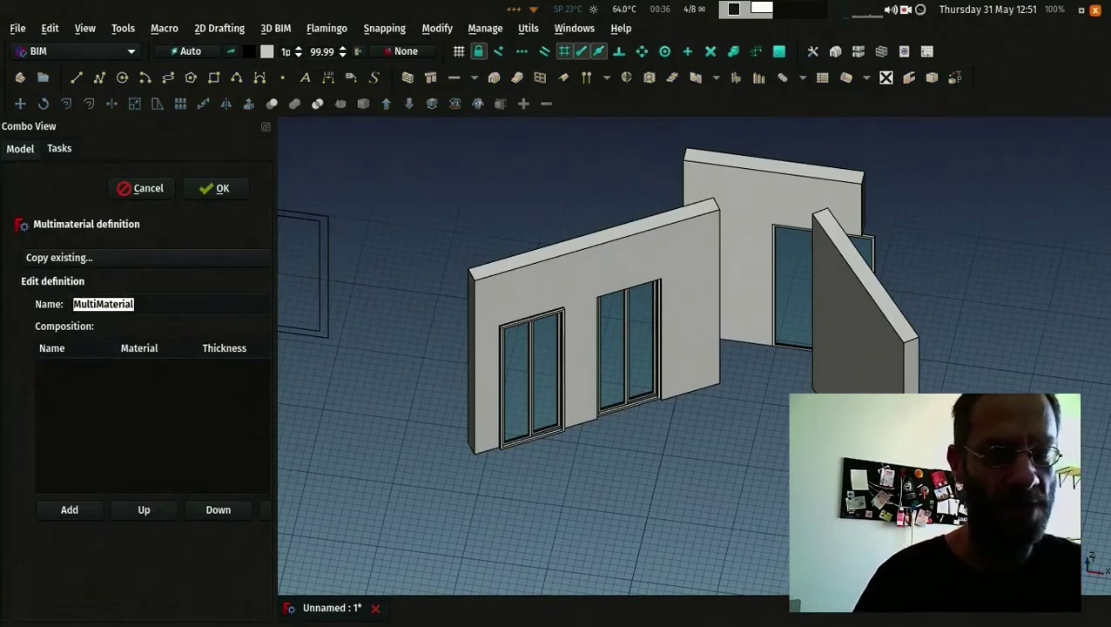
{"action": "type", "text": "W"}
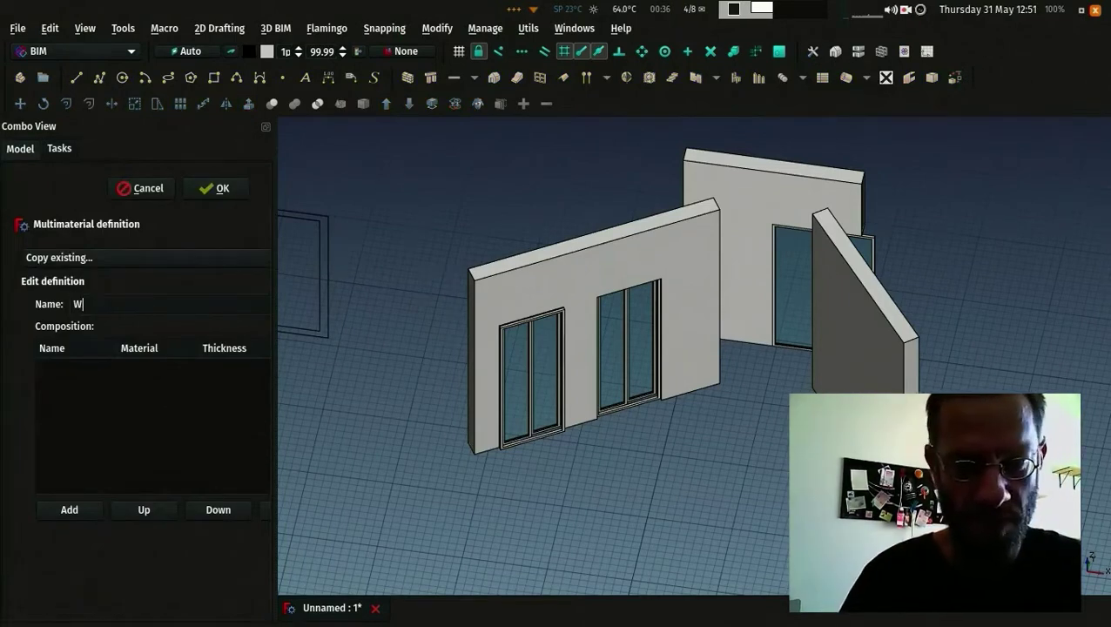
{"action": "type", "text": "indow"}
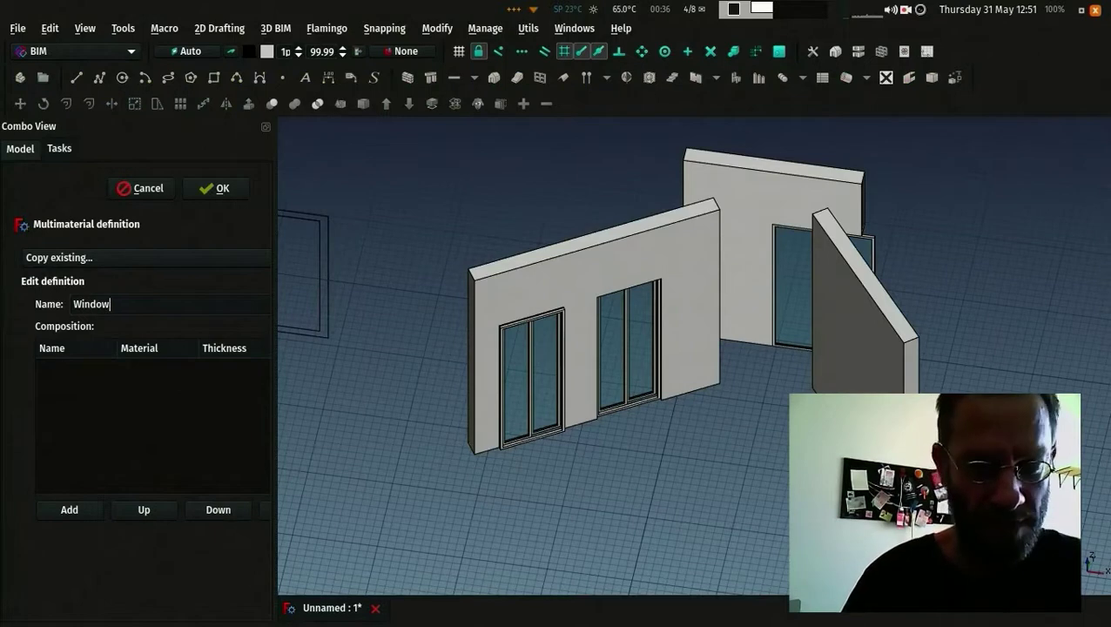
{"action": "type", "text": "Material"}
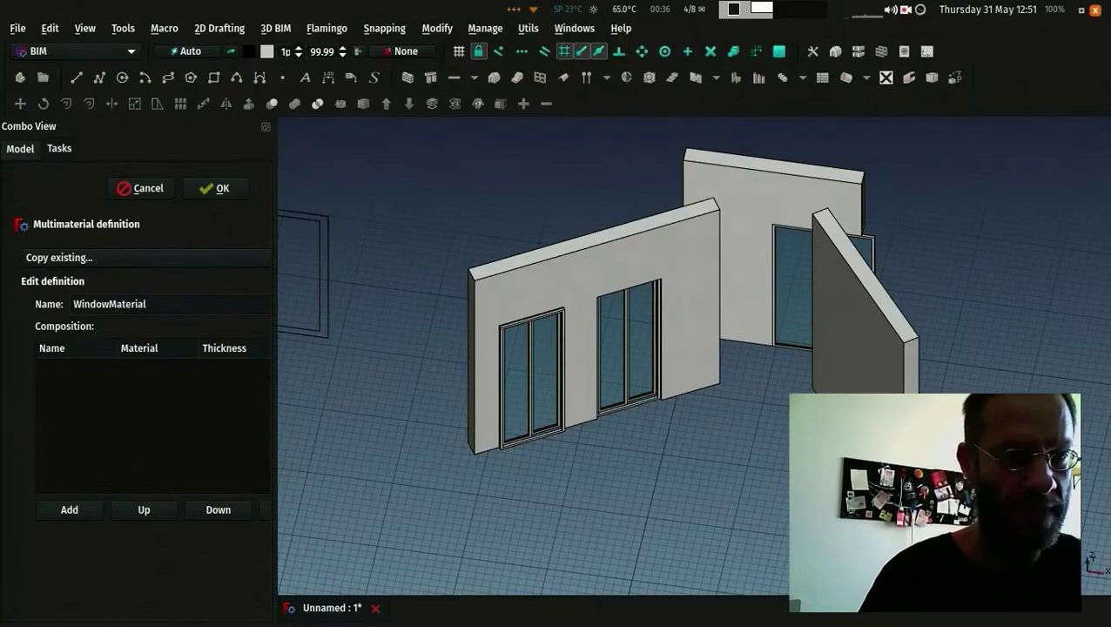
Step: Add two layers to WindowMaterial, setting the first layer's name to Frame and its material to Aluminium
{"action": "double_click", "coordinate": [69, 510]}
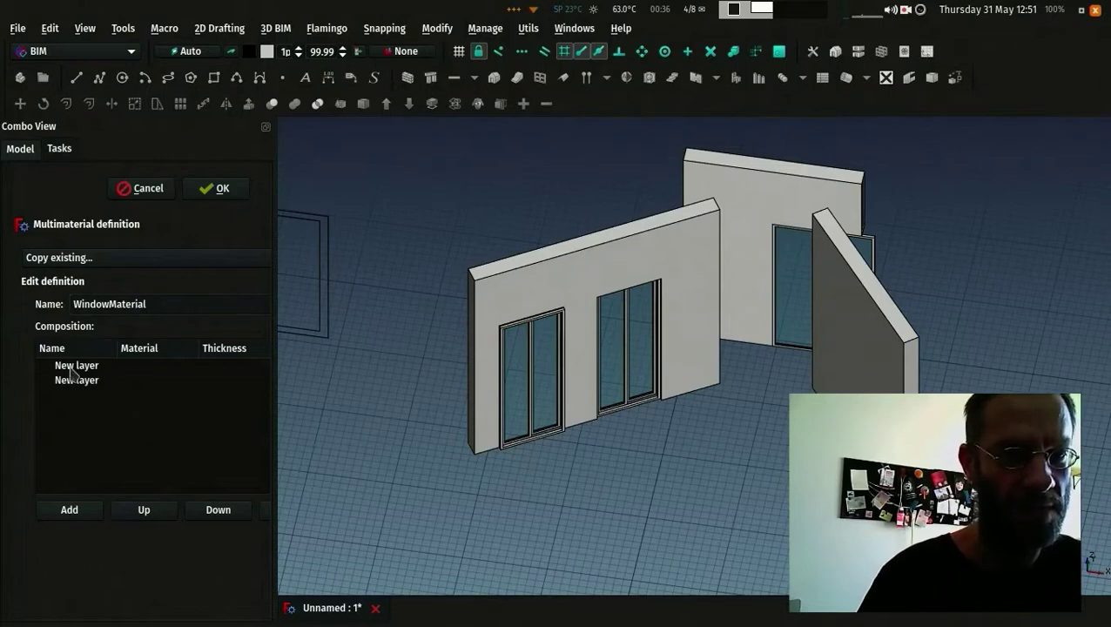
{"action": "double_click", "coordinate": [73, 367]}
{"action": "left_click", "coordinate": [105, 367]}
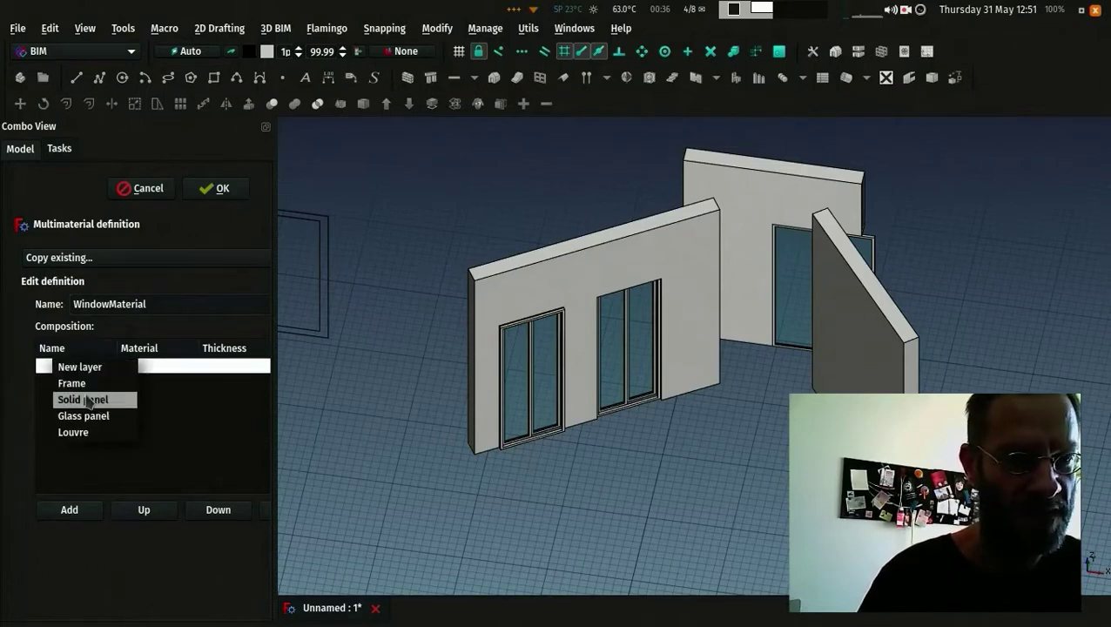
{"action": "left_click", "coordinate": [89, 383]}
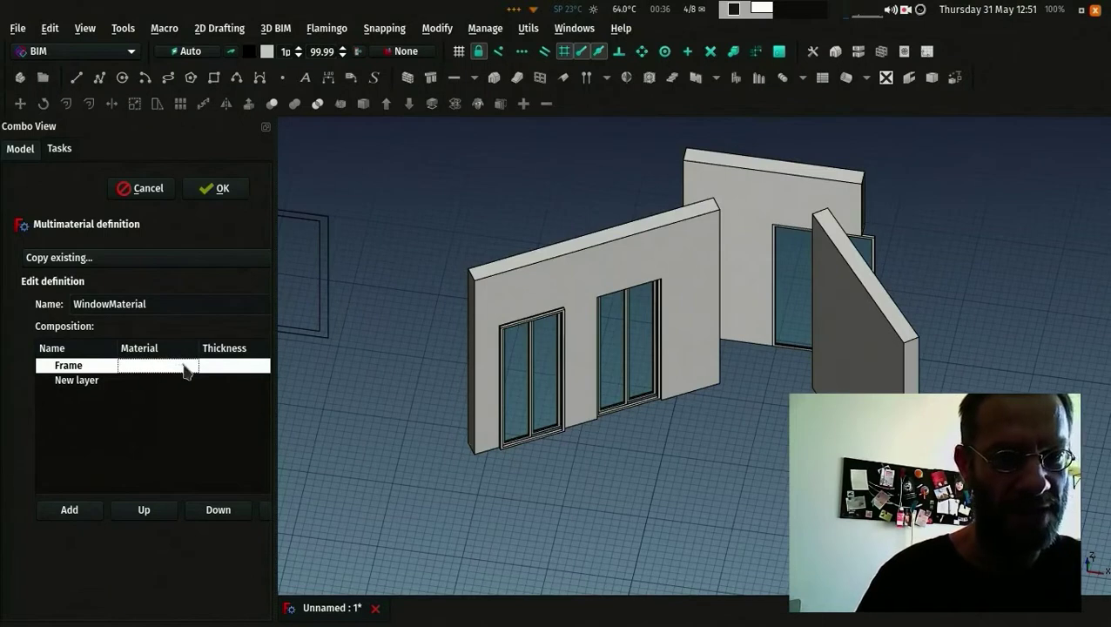
{"action": "double_click", "coordinate": [185, 369]}
{"action": "left_click", "coordinate": [186, 370]}
{"action": "left_click", "coordinate": [185, 369]}
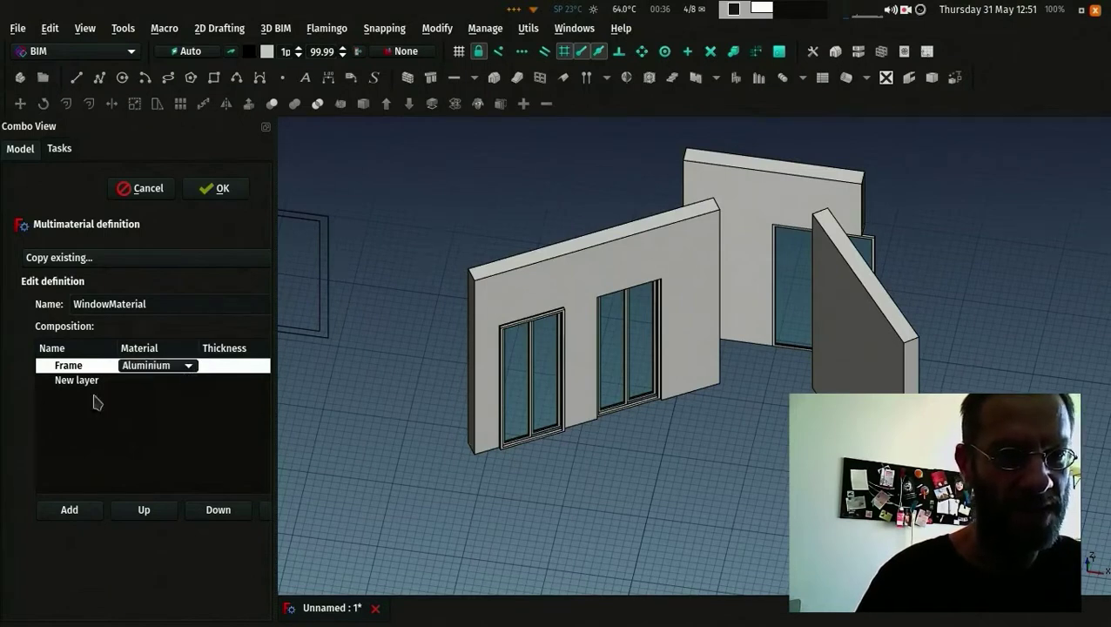
Step: Set the second layer's name to Glass panel and its material to Glass, and finish the WindowMaterial definition
{"action": "double_click", "coordinate": [88, 381]}
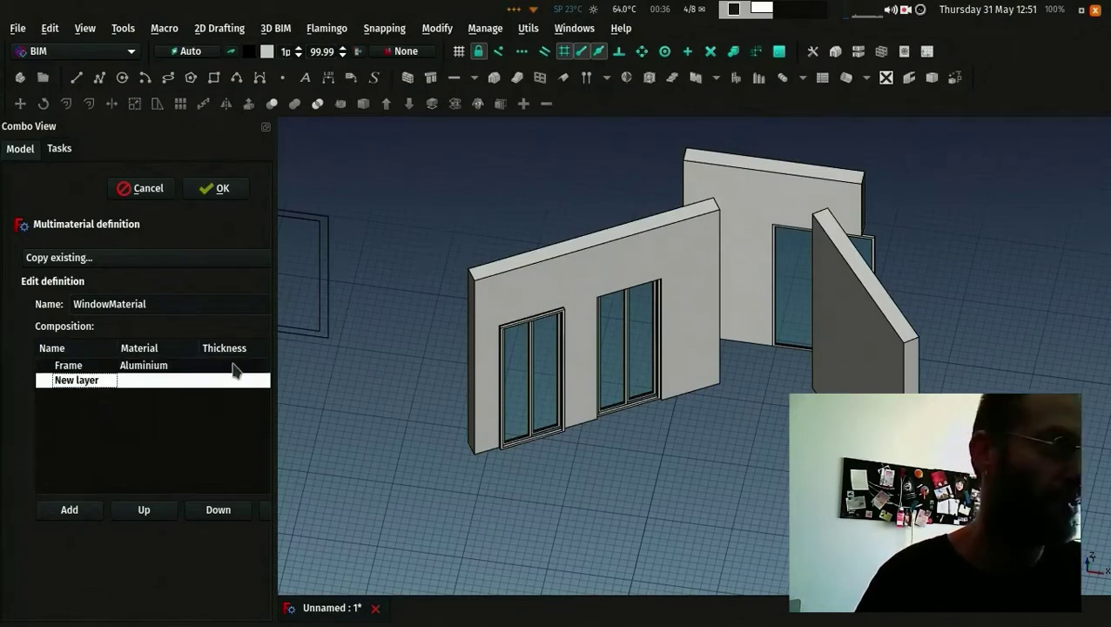
{"action": "left_click", "coordinate": [106, 383]}
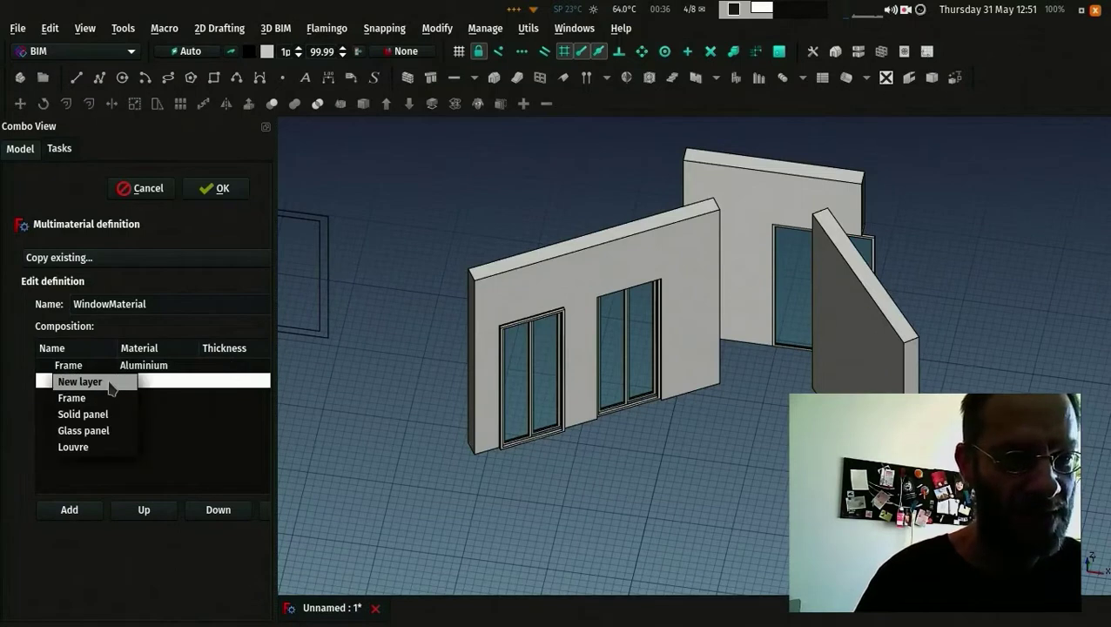
{"action": "left_click", "coordinate": [97, 431]}
{"action": "left_click", "coordinate": [155, 389]}
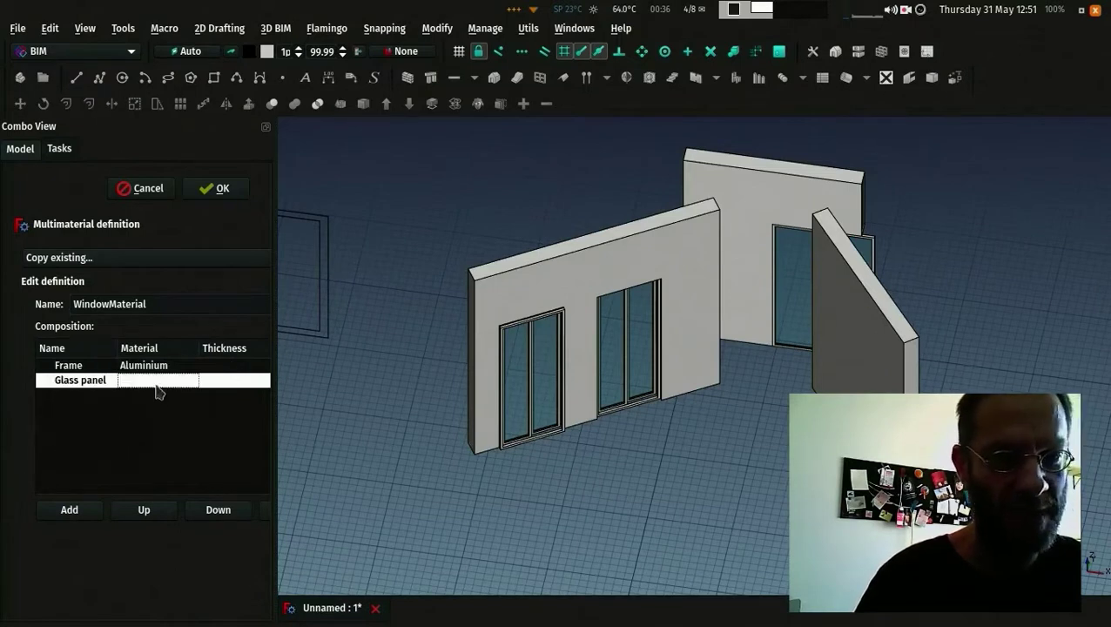
{"action": "left_click", "coordinate": [156, 384]}
{"action": "left_click", "coordinate": [174, 385]}
{"action": "left_click", "coordinate": [177, 399]}
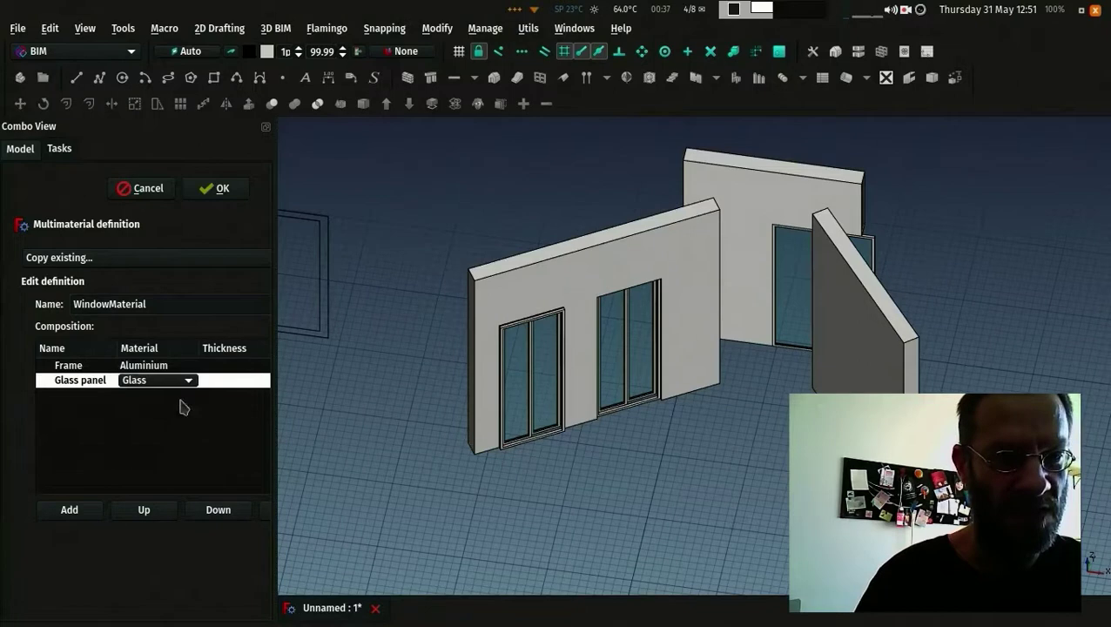
{"action": "left_click", "coordinate": [222, 189]}
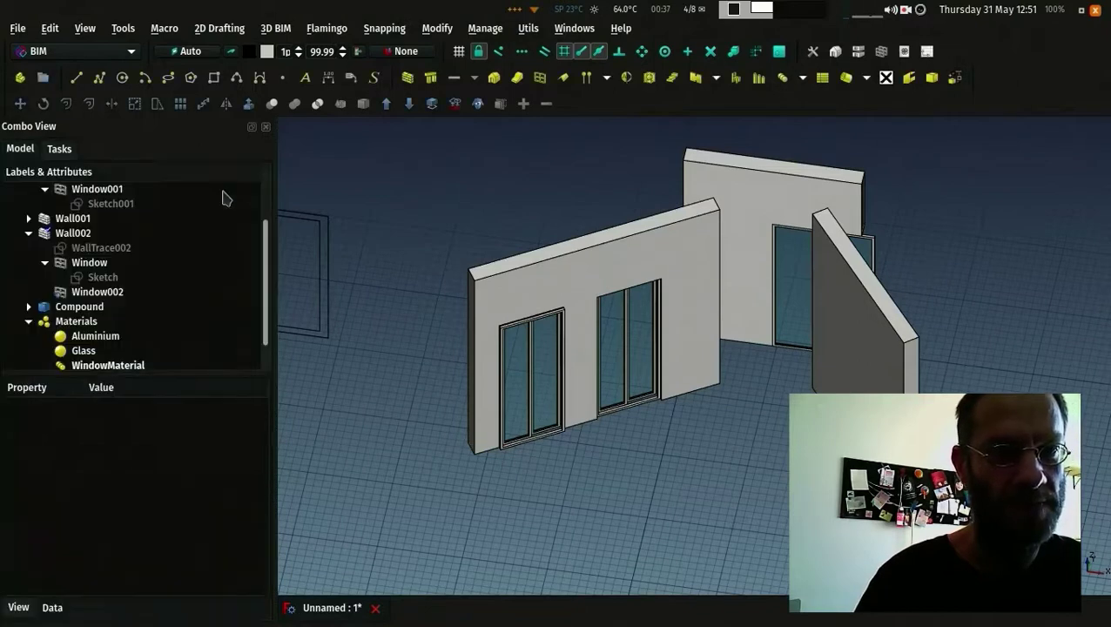
Step: Assign the WindowMaterial multi-material to the three windows Window, Window001 and Window002 together
{"action": "left_click", "coordinate": [80, 292]}
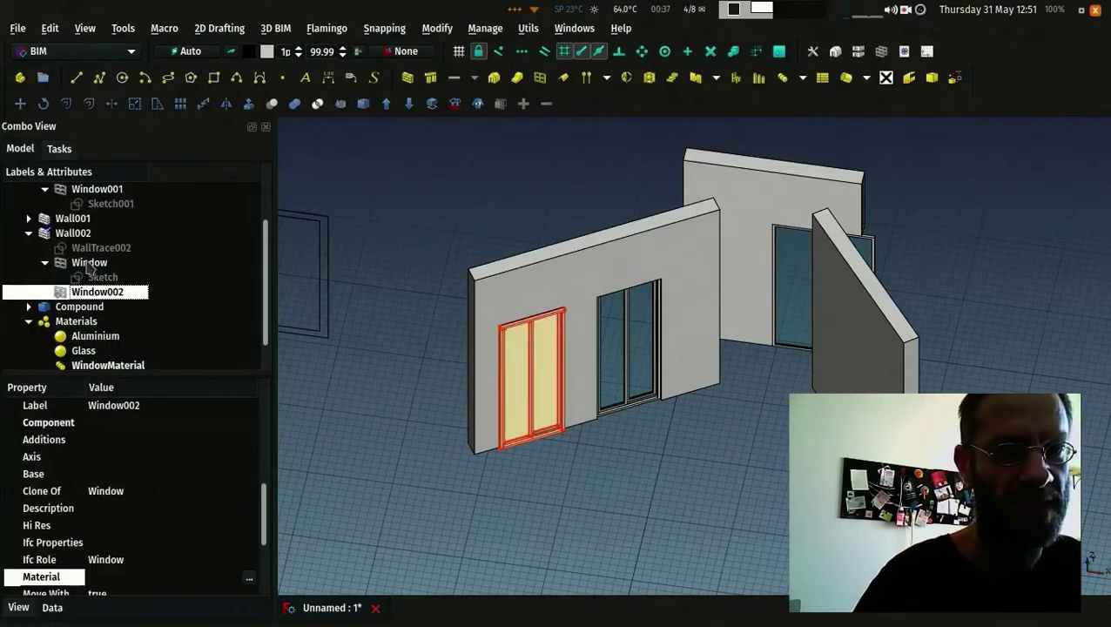
{"action": "left_click", "coordinate": [89, 263], "text": "ctrl"}
{"action": "left_click", "coordinate": [99, 192], "text": "ctrl"}
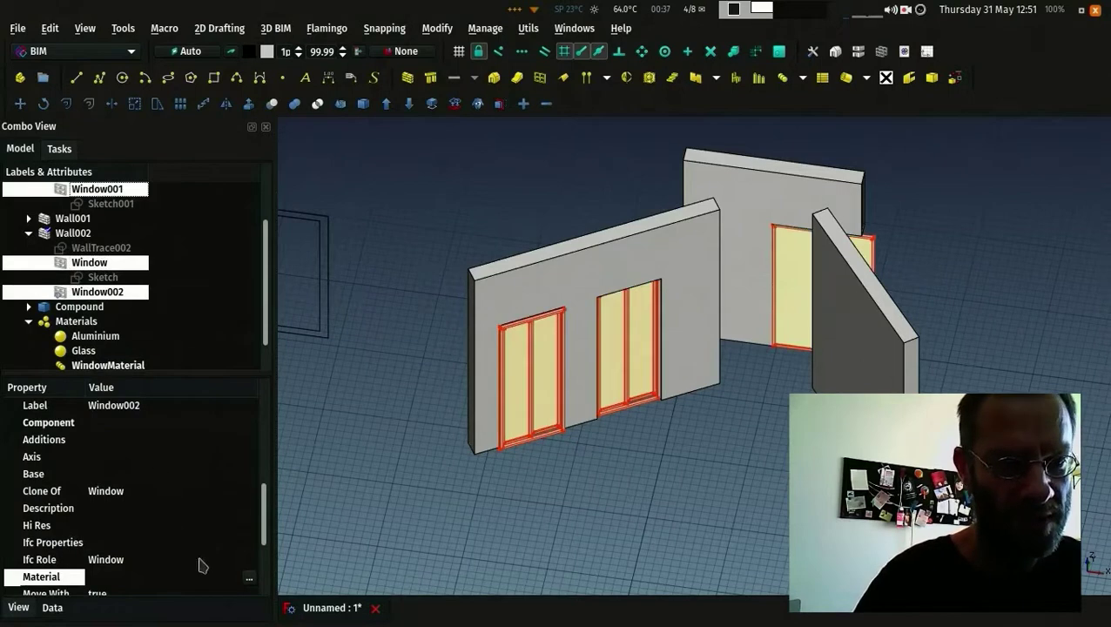
{"action": "left_click", "coordinate": [251, 580]}
{"action": "scroll", "coordinate": [521, 324], "scroll_direction": "down", "scroll_amount": 5}
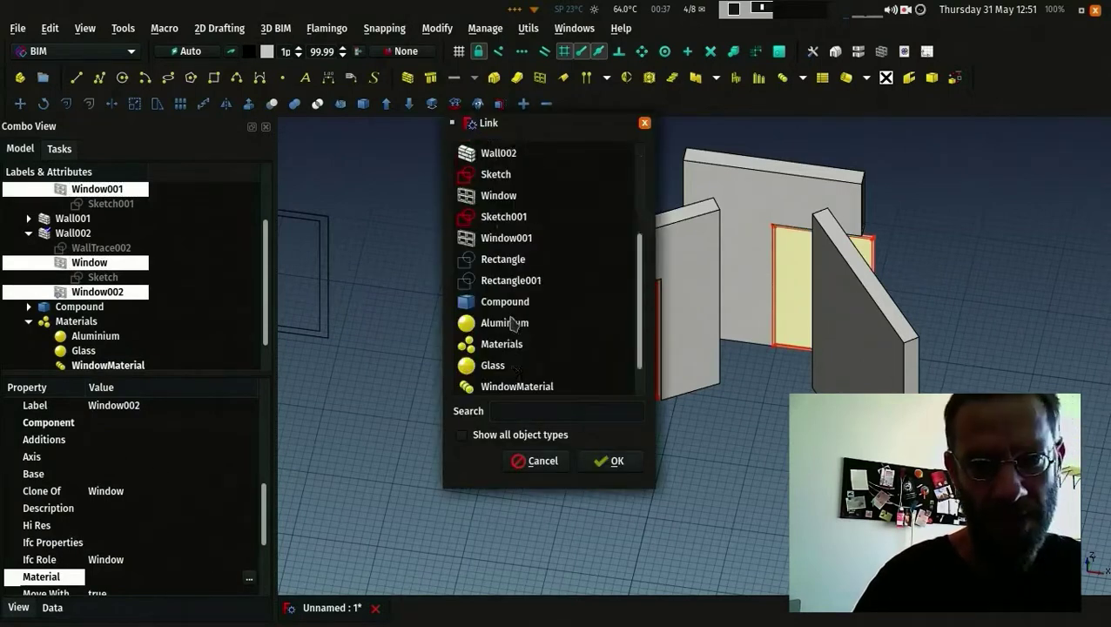
{"action": "left_click", "coordinate": [514, 367]}
{"action": "left_click", "coordinate": [608, 461]}
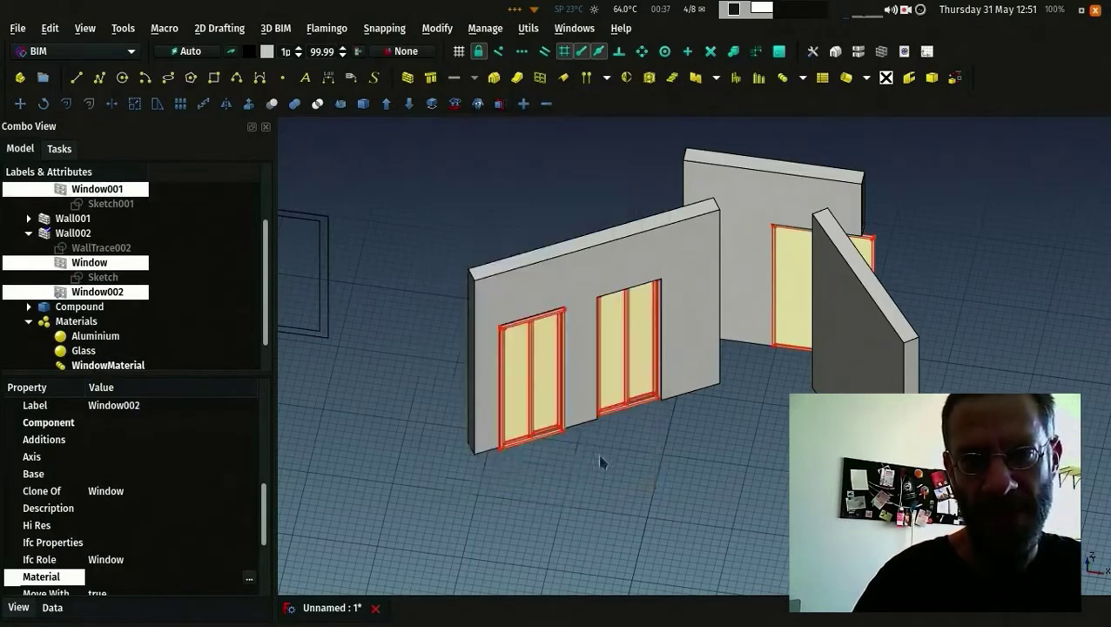
{"action": "left_click", "coordinate": [389, 424]}
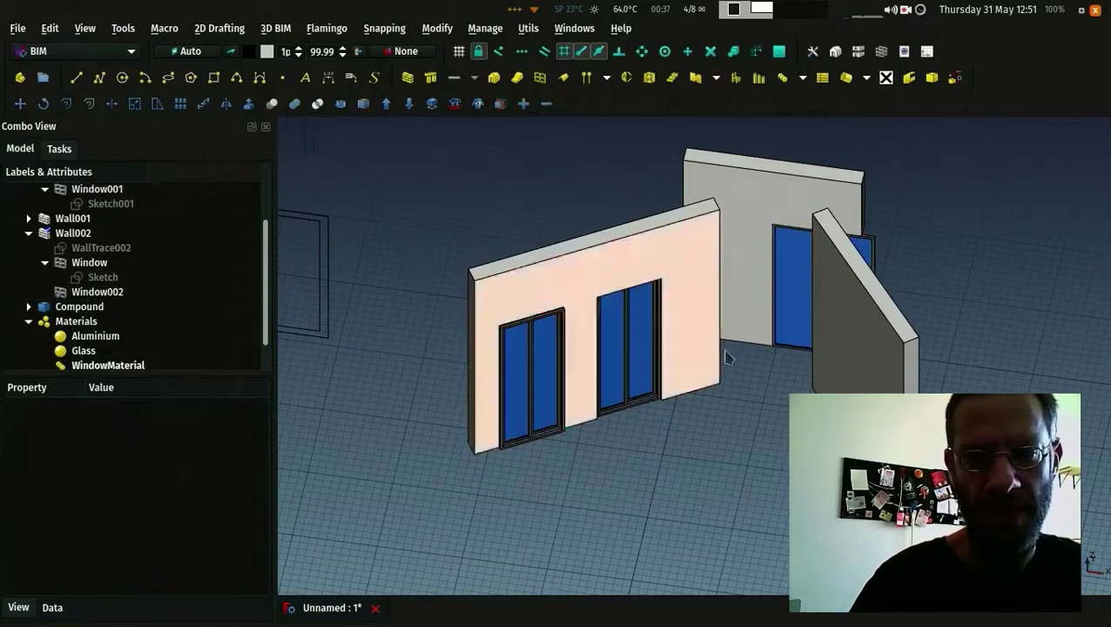
Step: Examine the frames and glass panels of the windows in the walls up close and from different angles
{"action": "middle_click_drag", "start_coordinate": [388, 424], "coordinate": [861, 344]}
{"action": "scroll", "coordinate": [860, 344], "scroll_direction": "up", "scroll_amount": 2}
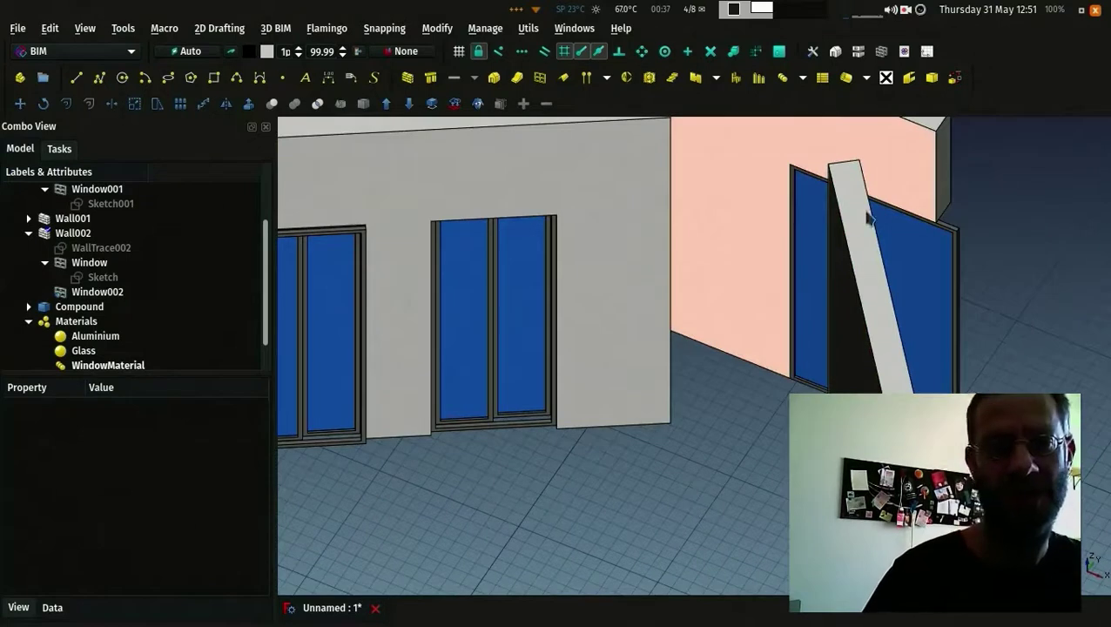
{"action": "middle_click_drag", "start_coordinate": [741, 343], "coordinate": [898, 364]}
{"action": "scroll", "coordinate": [898, 364], "scroll_direction": "down", "scroll_amount": 3}
{"action": "middle_click_drag", "start_coordinate": [730, 471], "coordinate": [648, 559]}
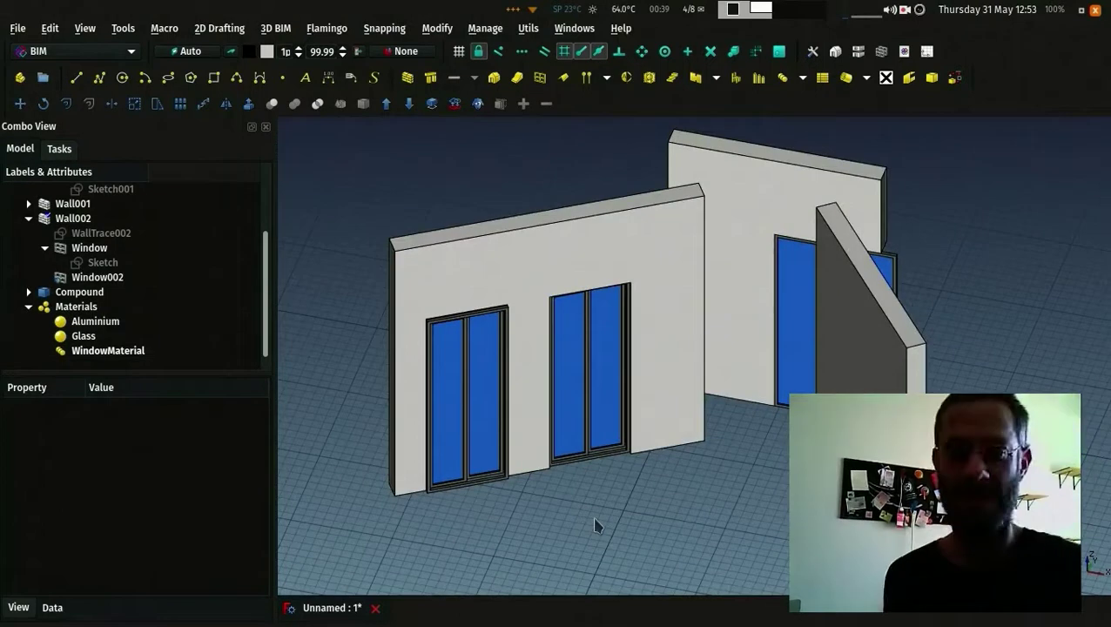